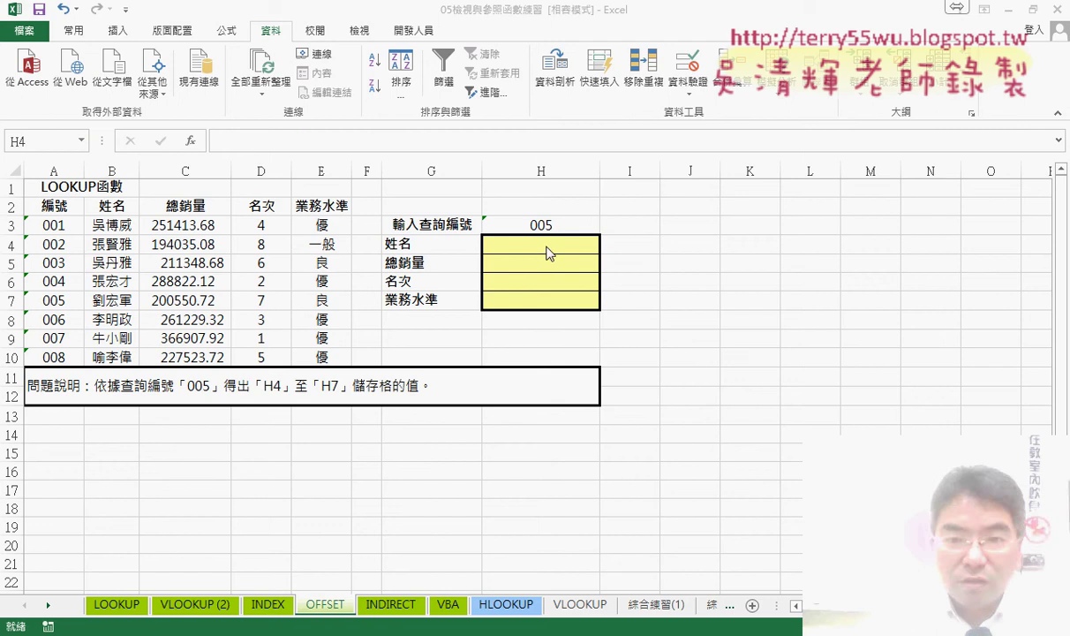
Step: Insert the OFFSET function from the Lookup & Reference category into cell H4
left_click(559, 245)
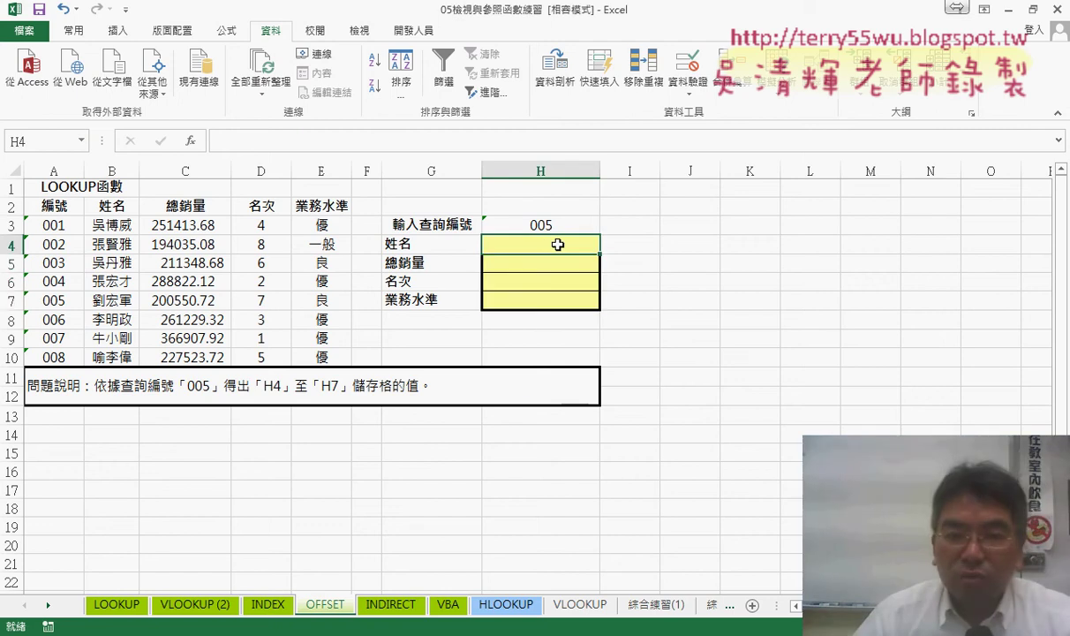
left_click(190, 140)
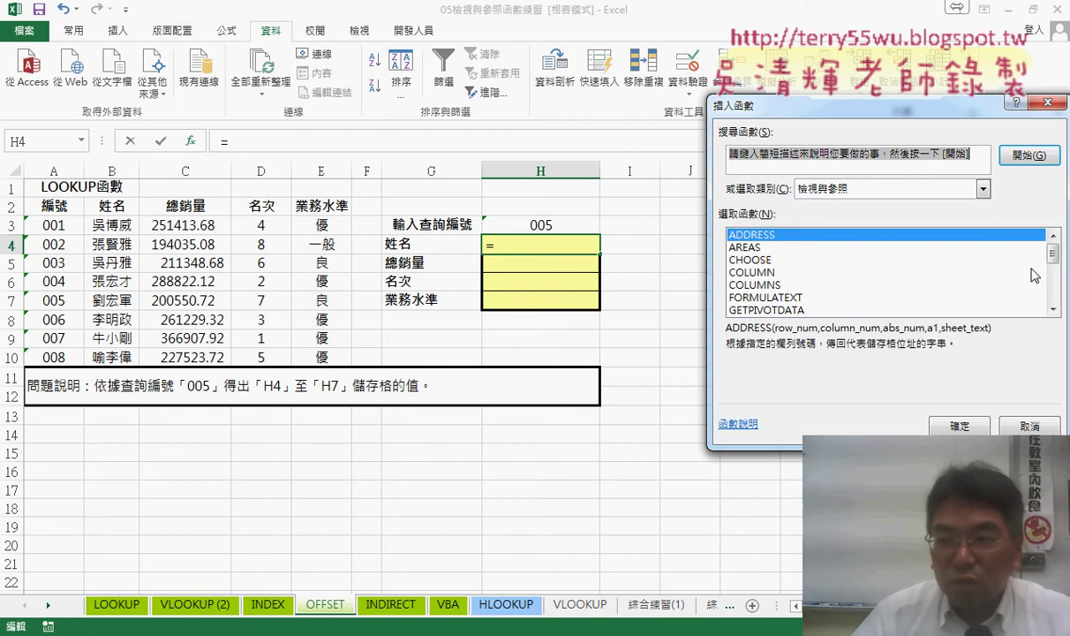
left_click_drag(1052, 256, 1047, 291)
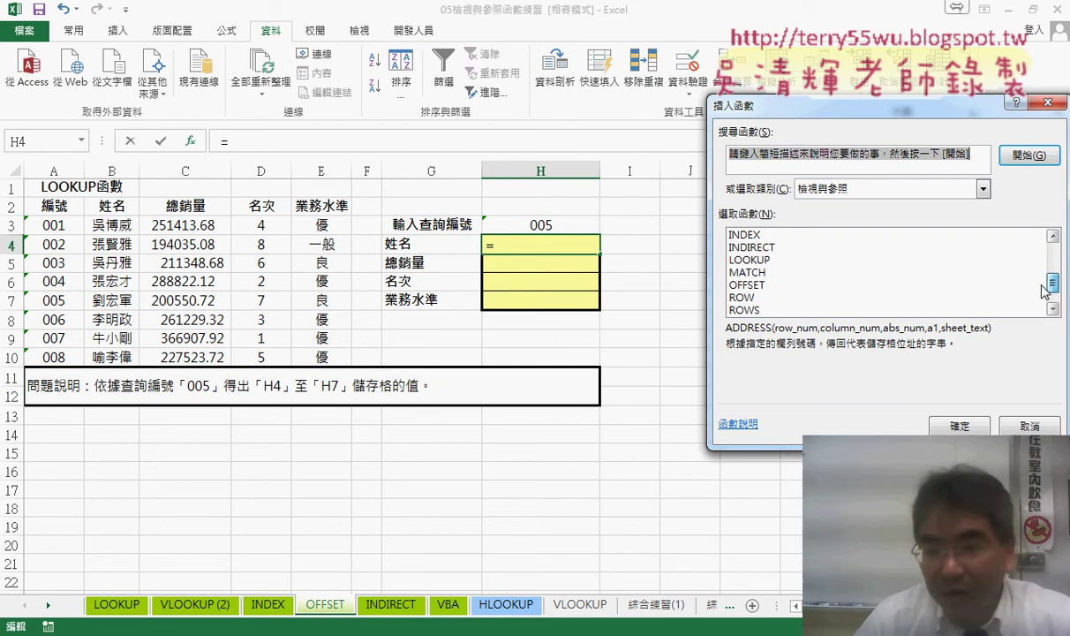
left_click(749, 285)
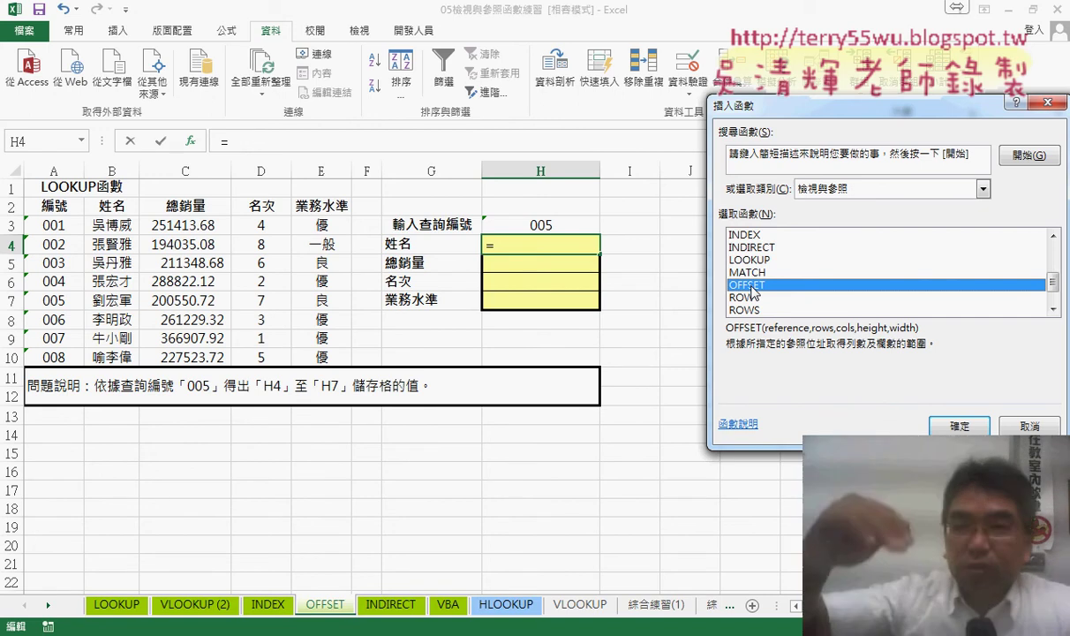
left_click(960, 426)
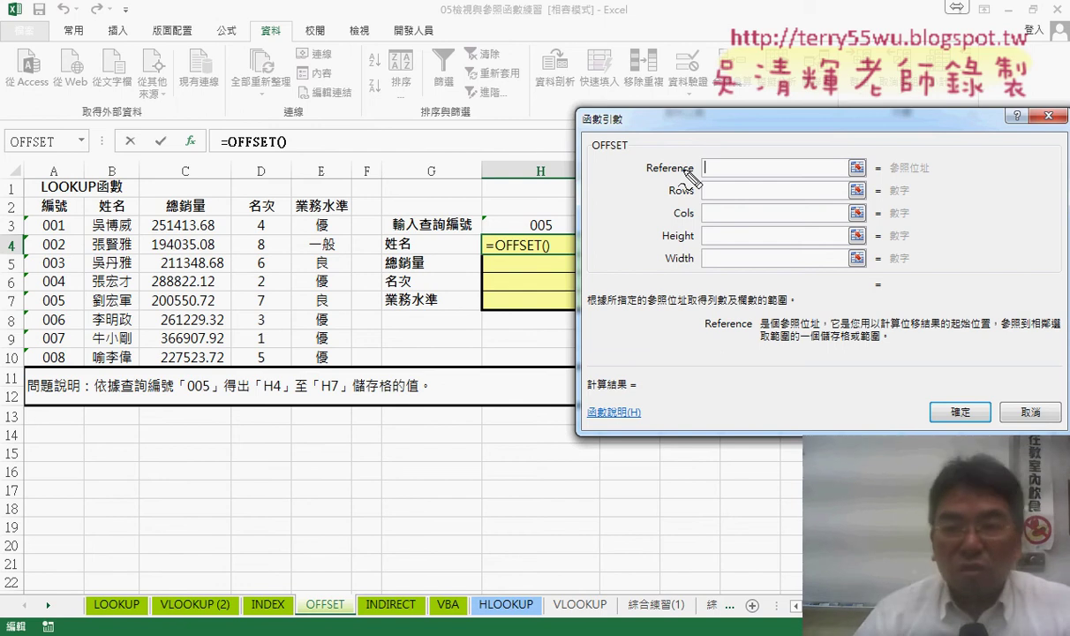
left_click_drag(697, 177, 643, 178)
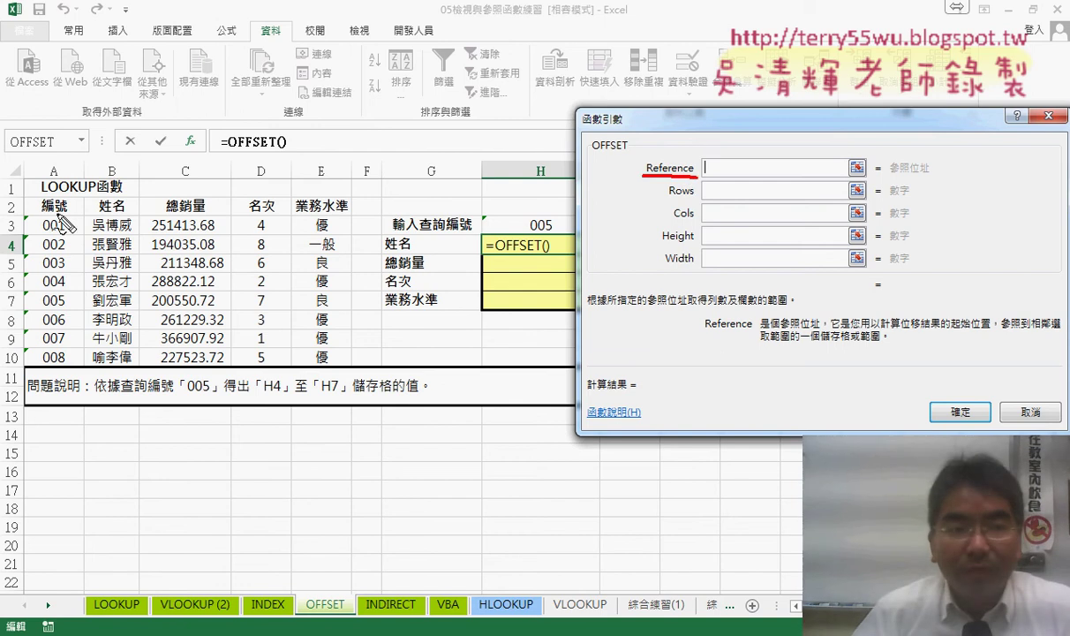
left_click_drag(71, 197, 74, 201)
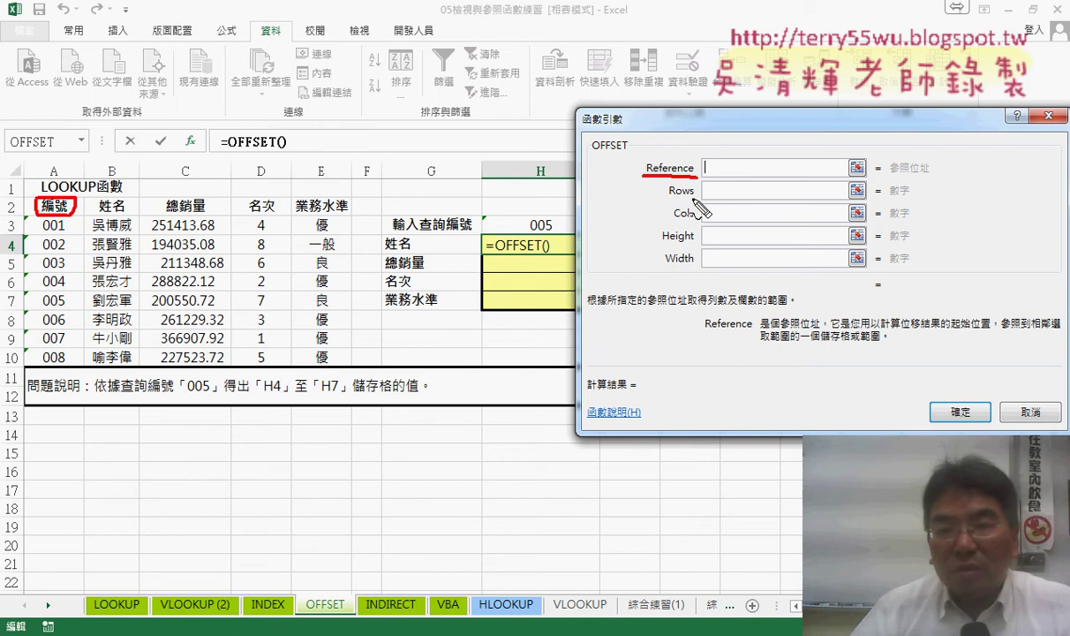
mouse_move(694, 199)
left_mouse_down()
mouse_move(669, 199)
mouse_move(673, 221)
left_mouse_up()
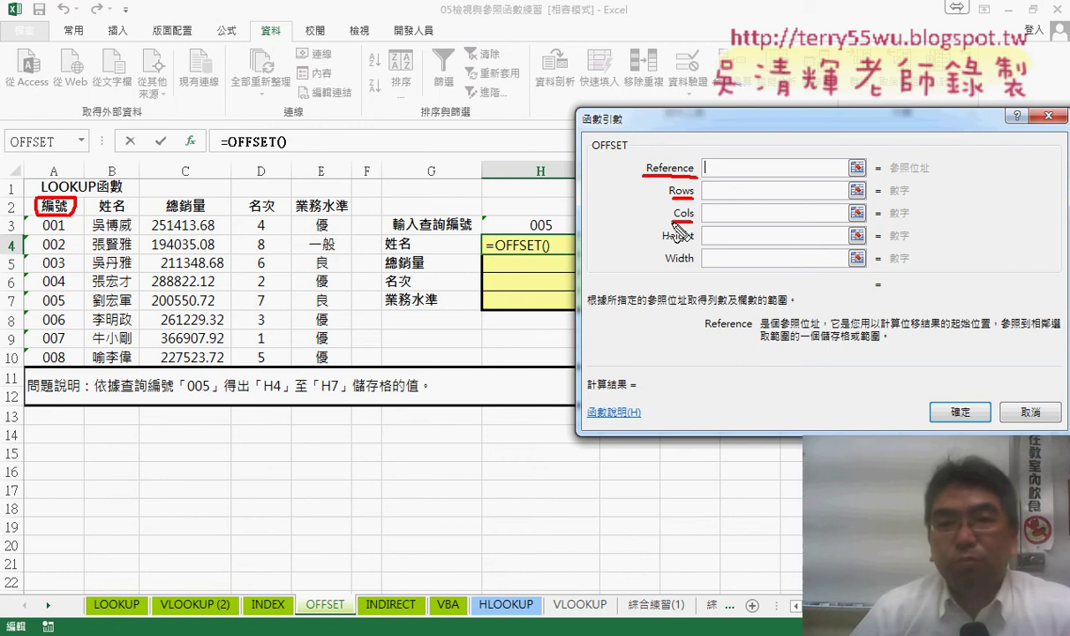
left_click_drag(625, 156, 592, 156)
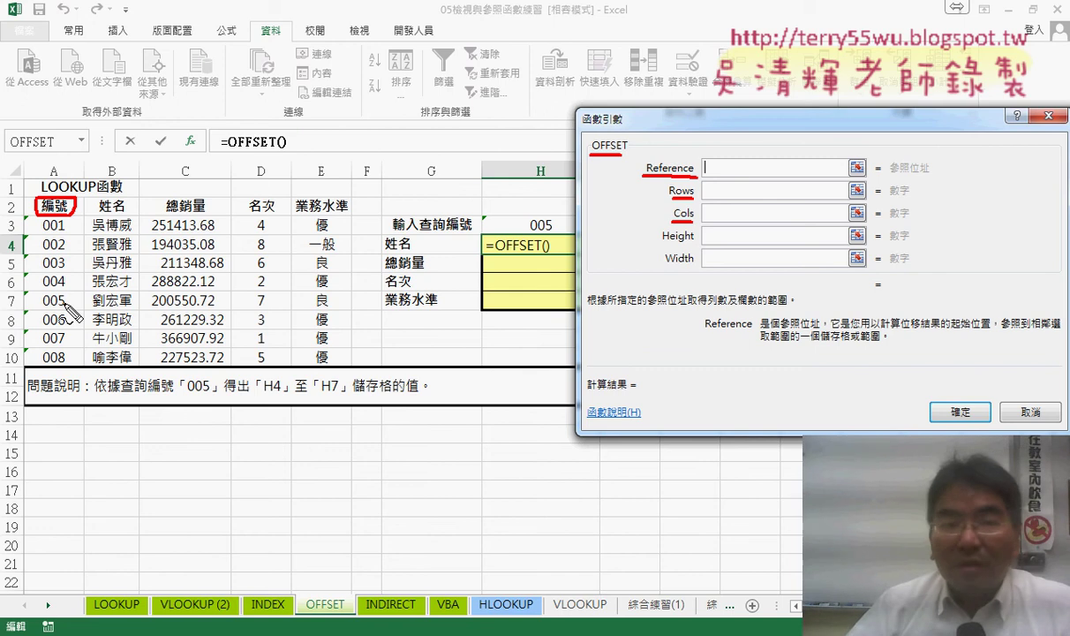
left_click_drag(72, 218, 74, 274)
mouse_move(82, 258)
left_mouse_down()
mouse_move(41, 302)
mouse_move(71, 291)
left_mouse_up()
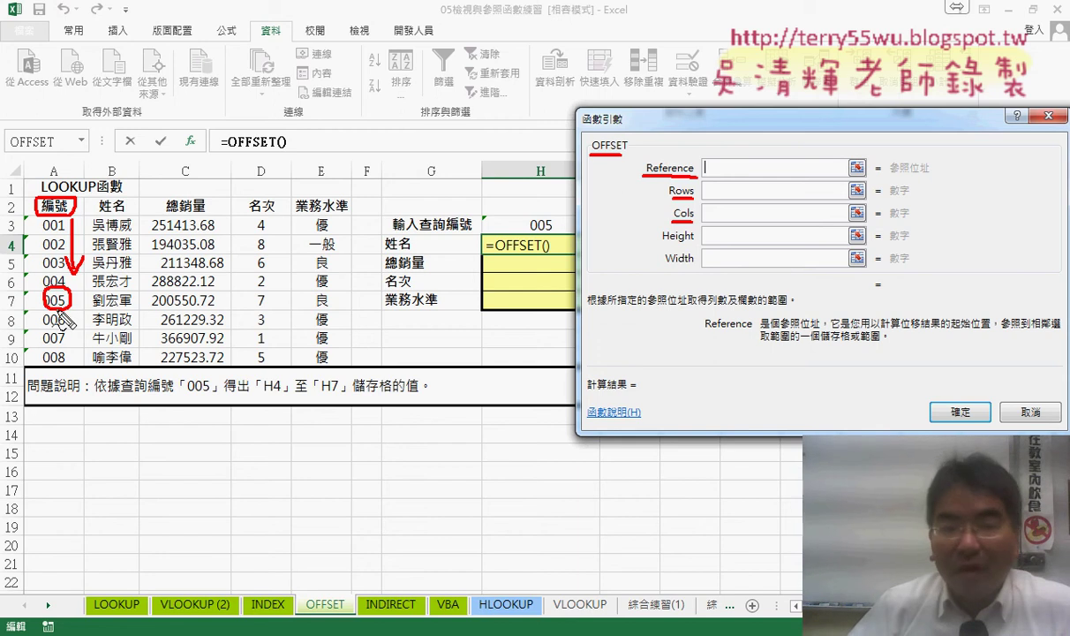
left_click_drag(553, 223, 528, 233)
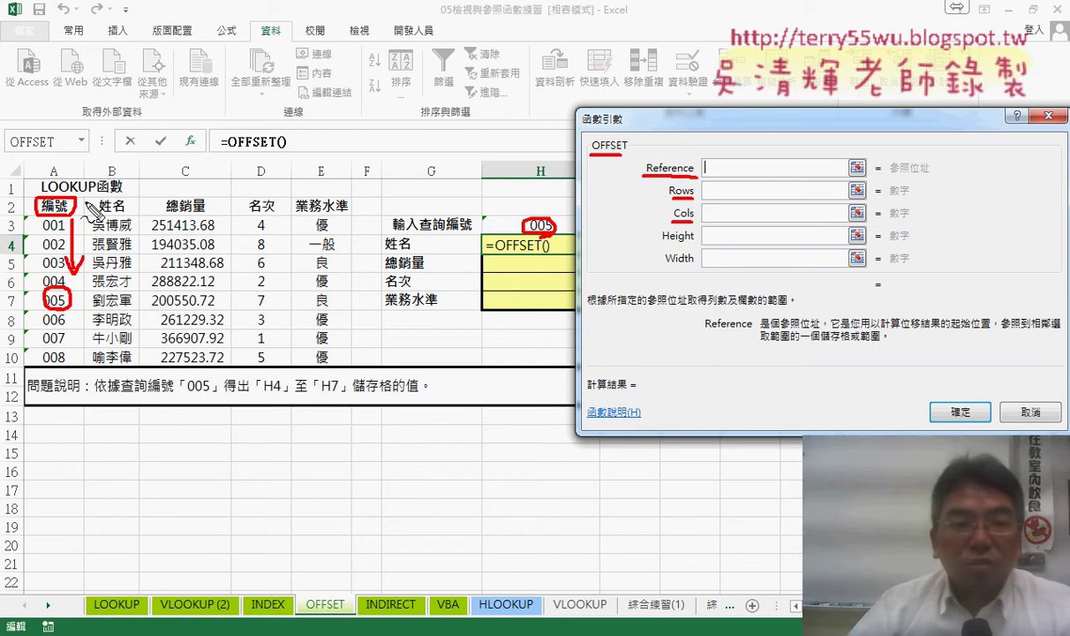
mouse_move(76, 205)
left_mouse_down()
mouse_move(90, 206)
mouse_move(89, 222)
left_mouse_up()
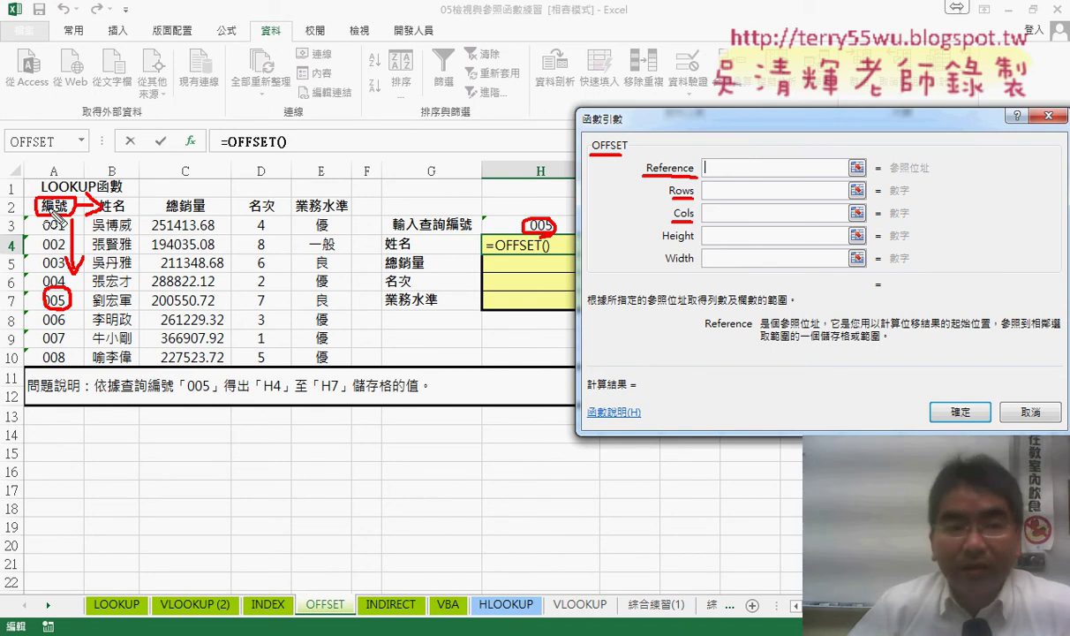
left_click_drag(107, 131, 106, 158)
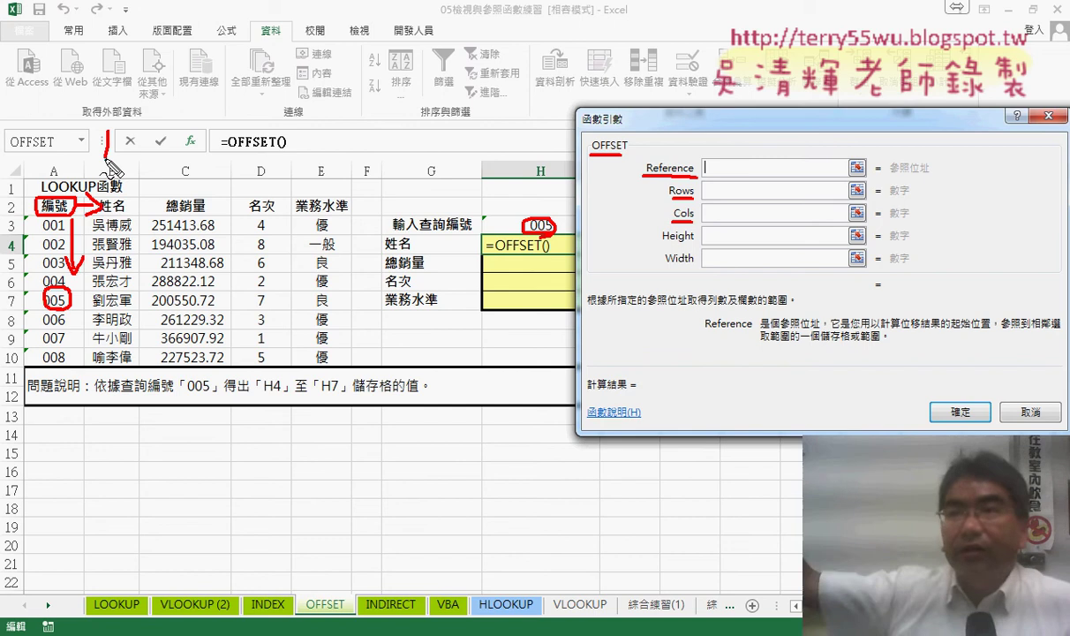
key("Escape")
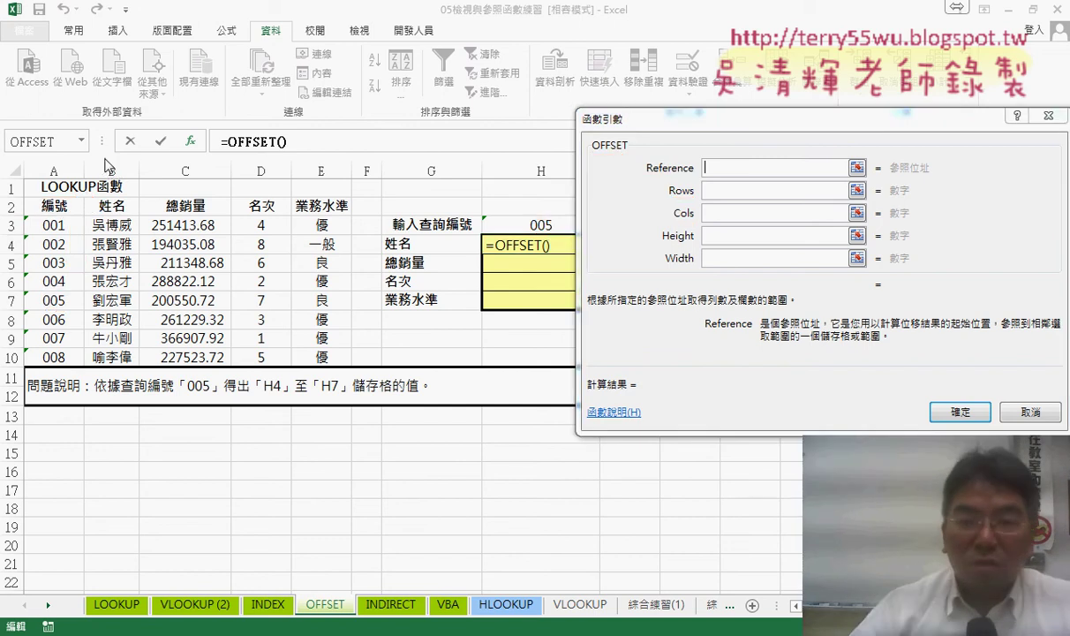
Step: Give OFFSET Reference A2, Rows H3 and Cols 1, and confirm the formula in H4
left_click(734, 166)
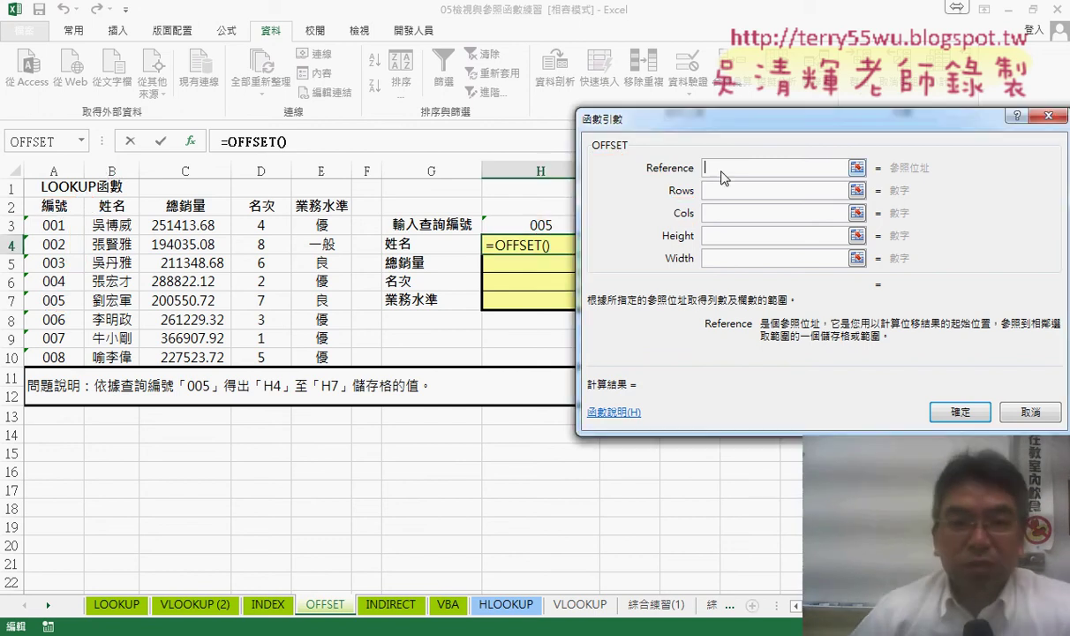
left_click(65, 207)
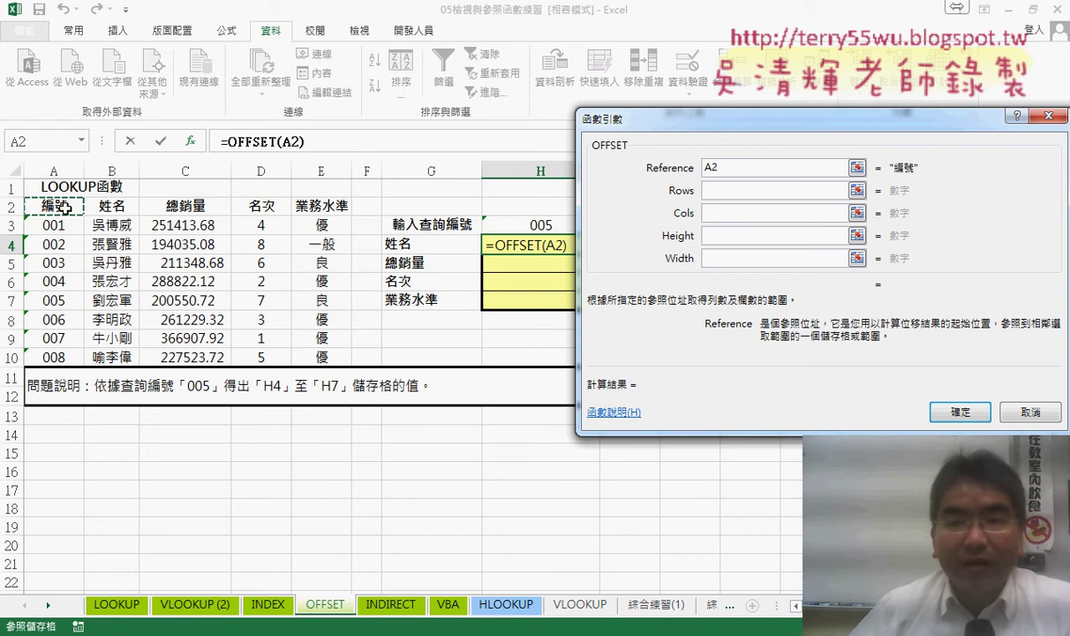
left_click(757, 192)
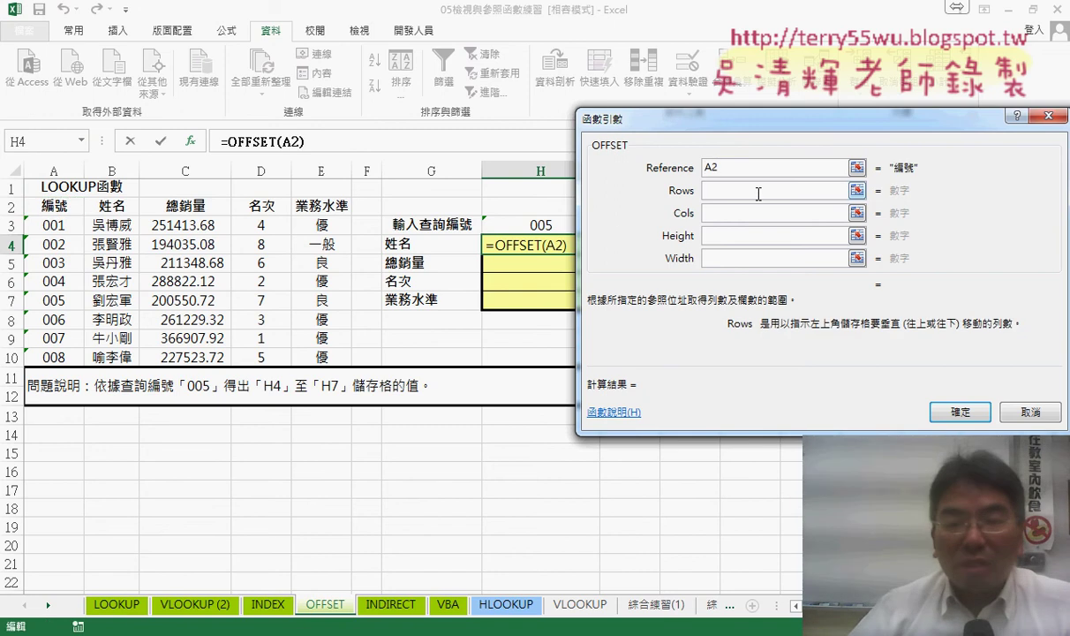
left_click(543, 225)
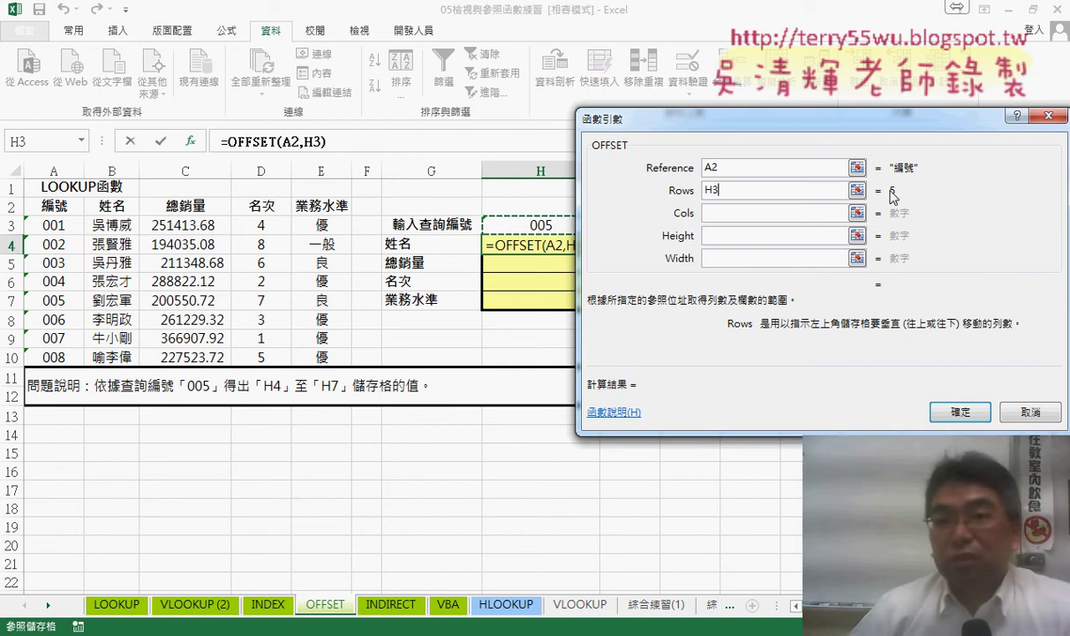
left_click(734, 213)
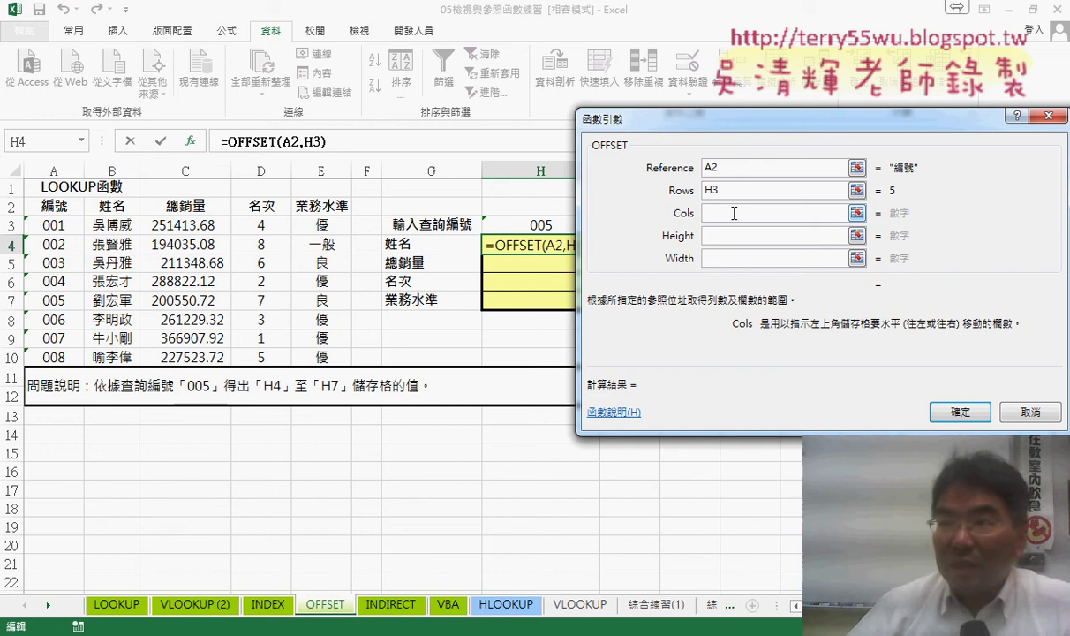
type("1")
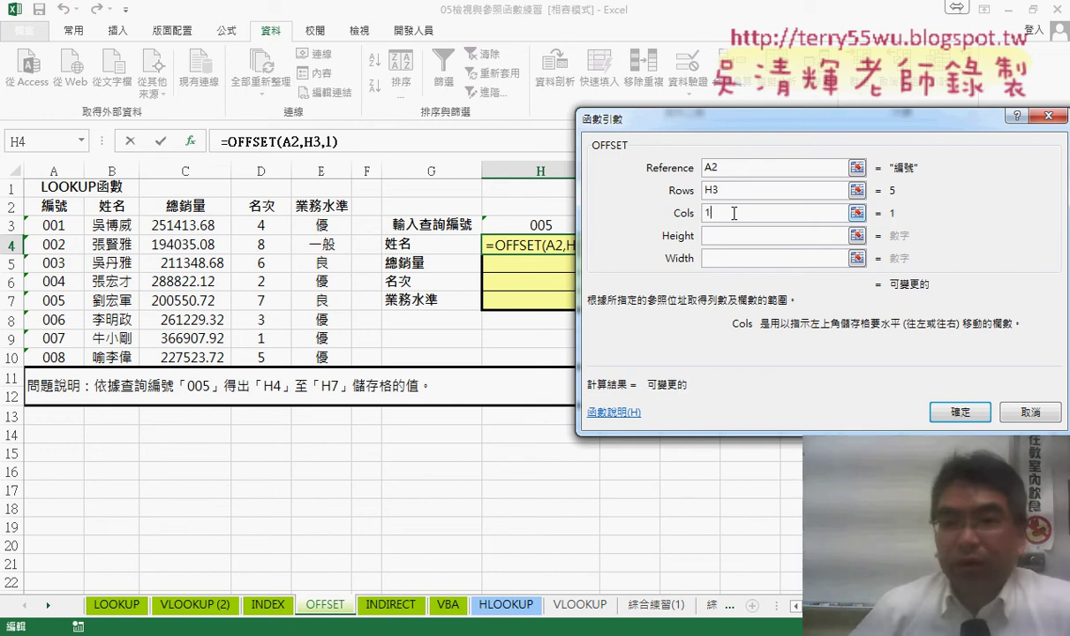
left_click(714, 237)
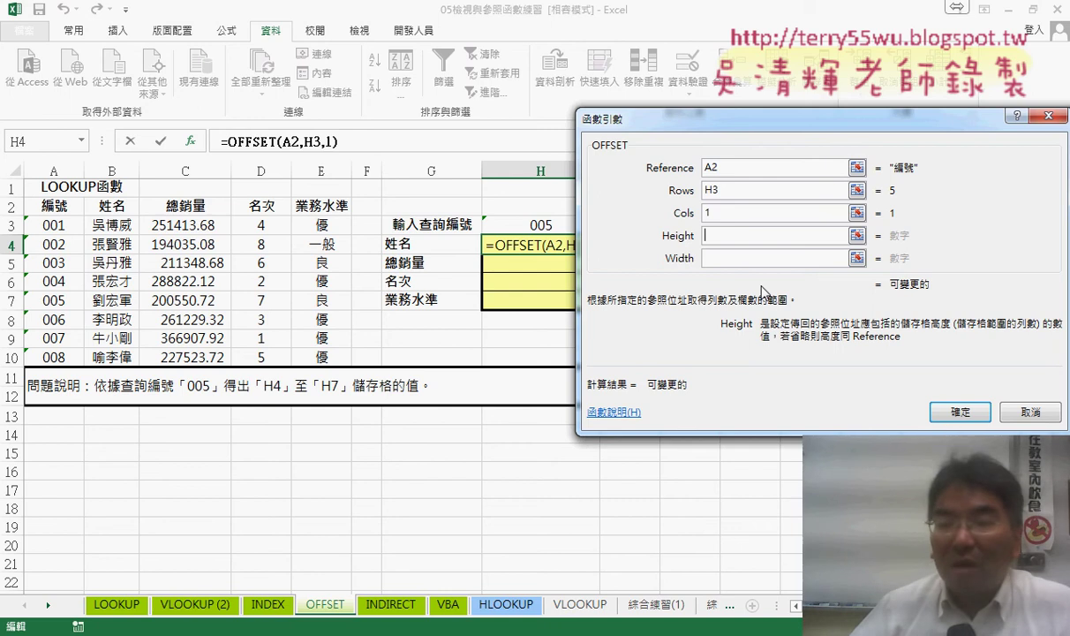
left_click(961, 412)
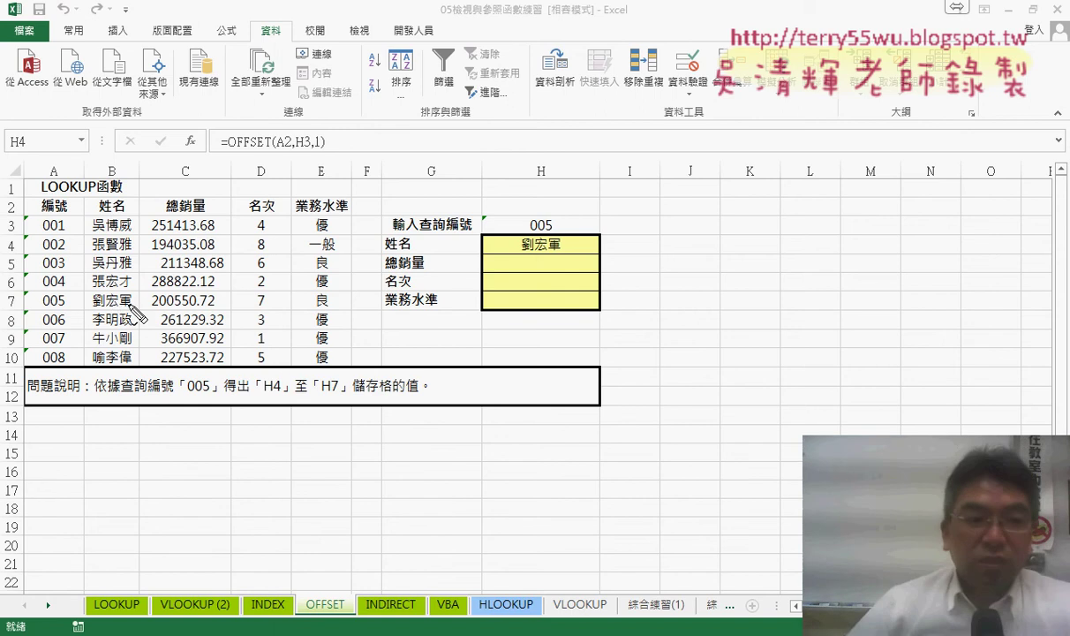
mouse_move(56, 212)
left_mouse_down()
mouse_move(69, 300)
mouse_move(132, 311)
mouse_move(485, 257)
left_mouse_up()
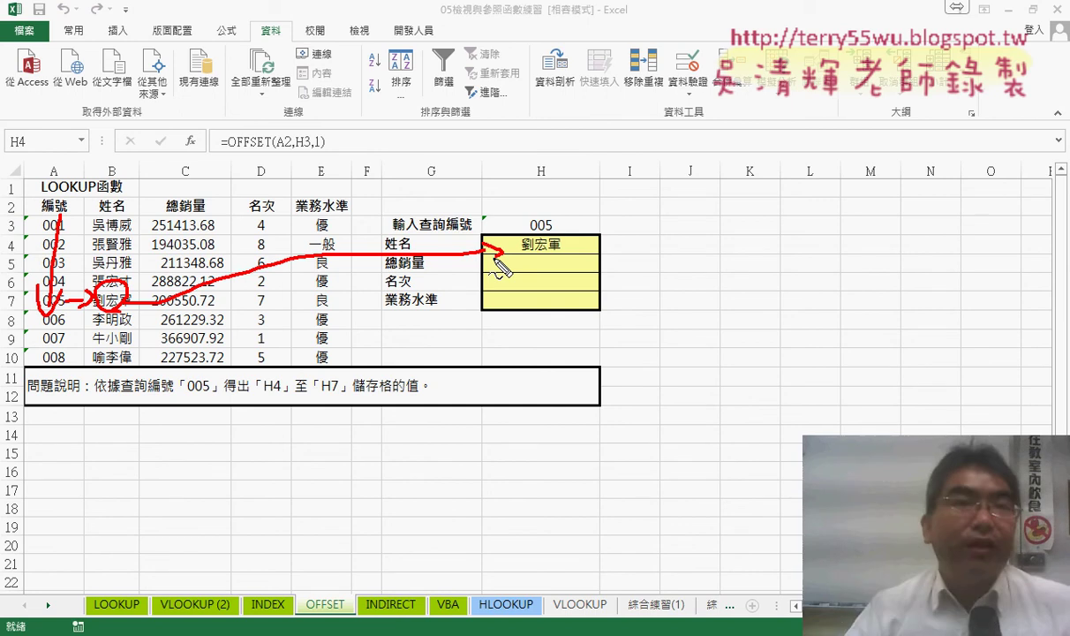
key("Escape")
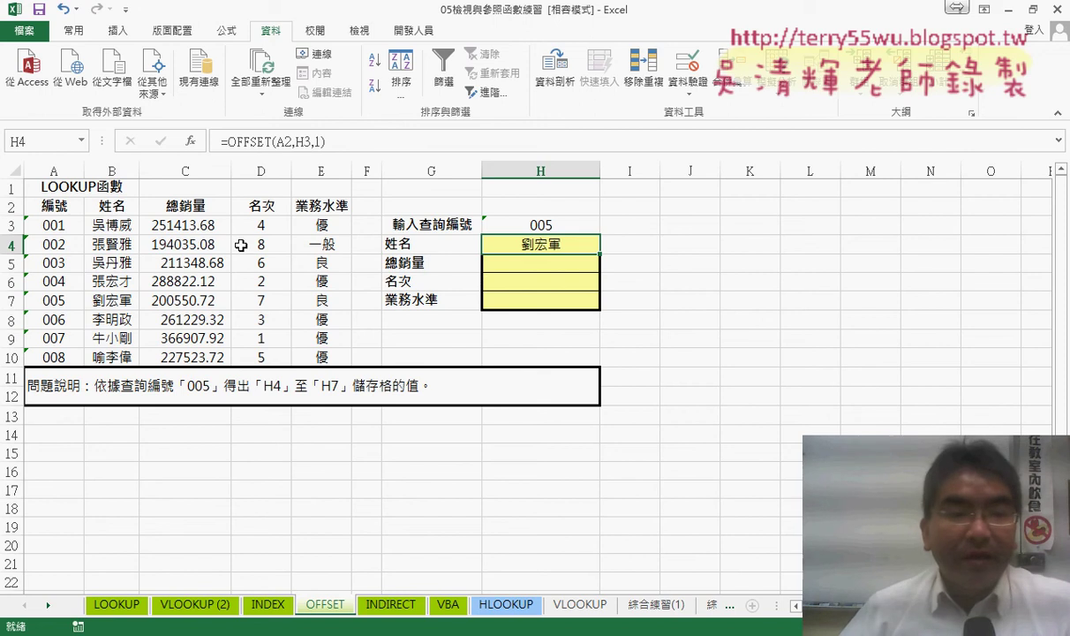
left_click(238, 139)
Step: Make the OFFSET reference A$2 and the rows argument H$3 with row-locked references
left_click(192, 141)
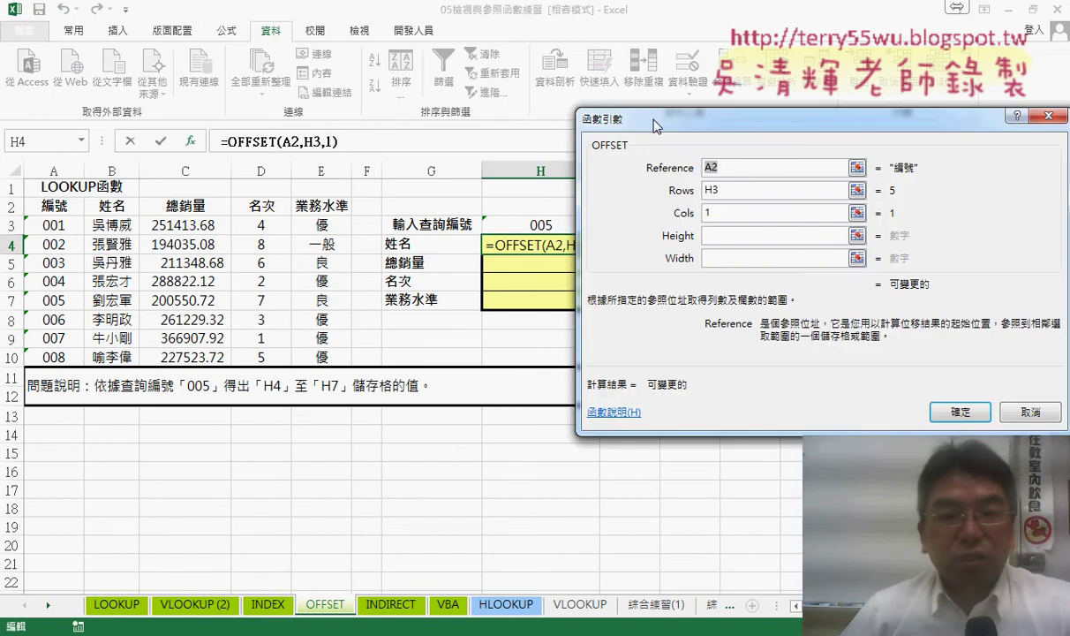
left_click_drag(654, 126, 713, 125)
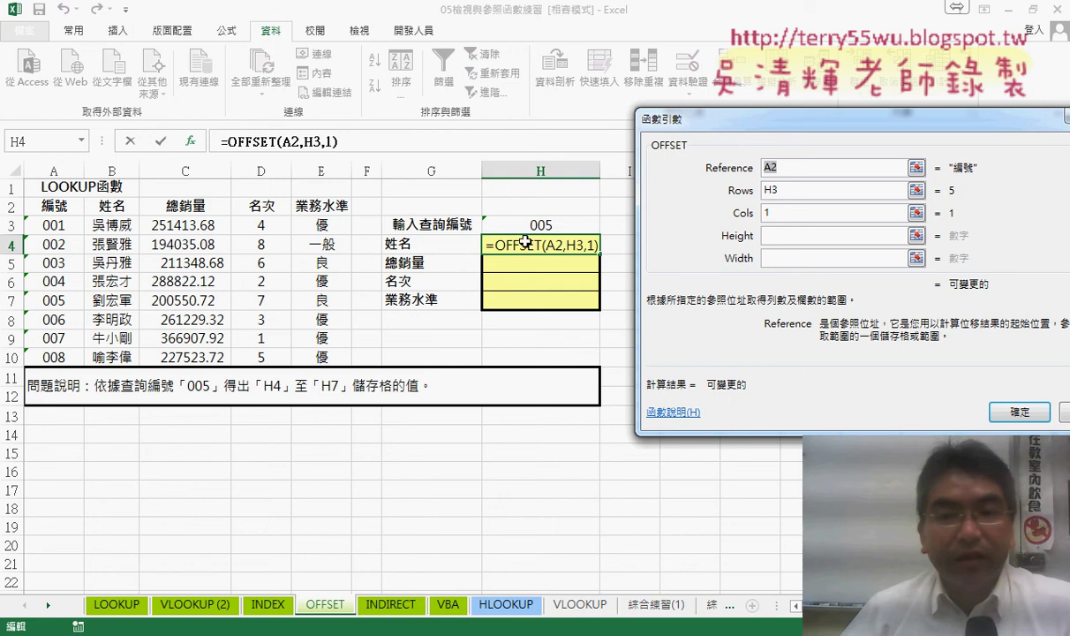
left_click(766, 214)
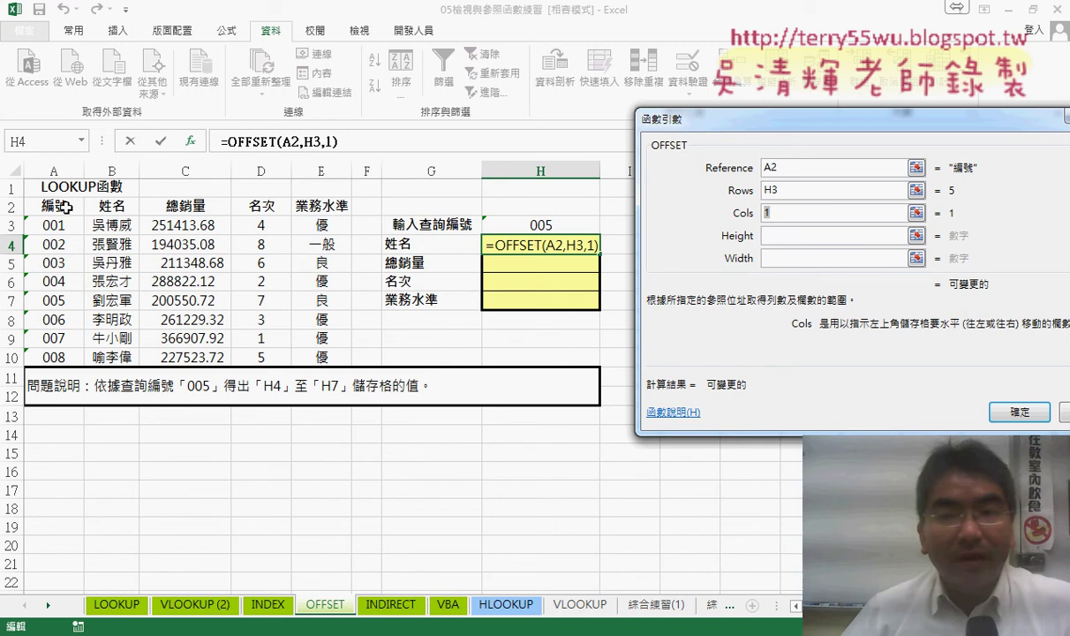
left_click(770, 167)
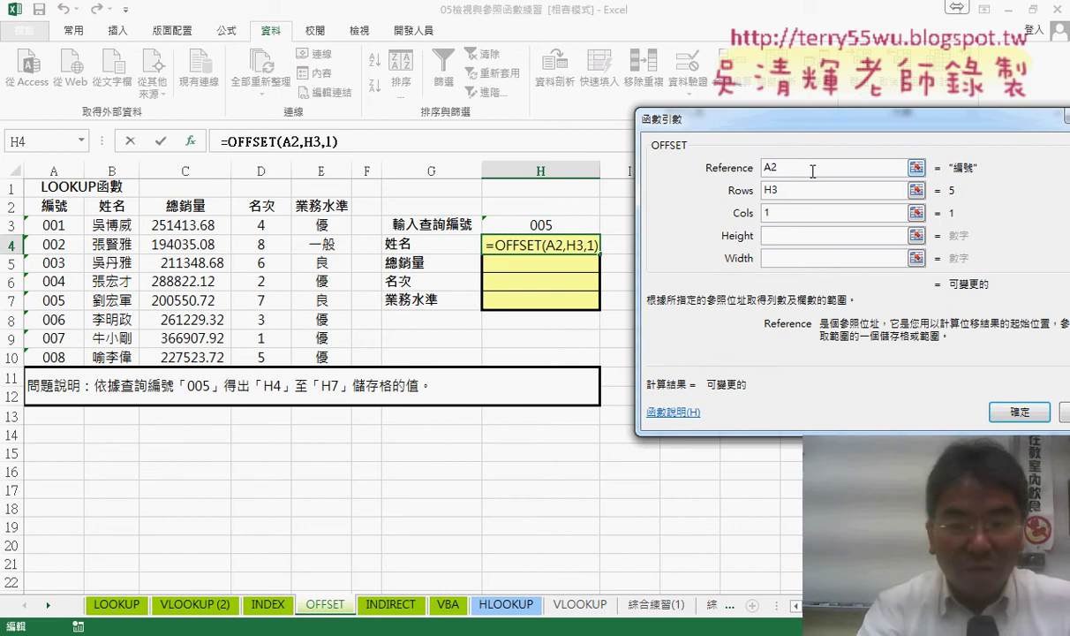
key("F4")
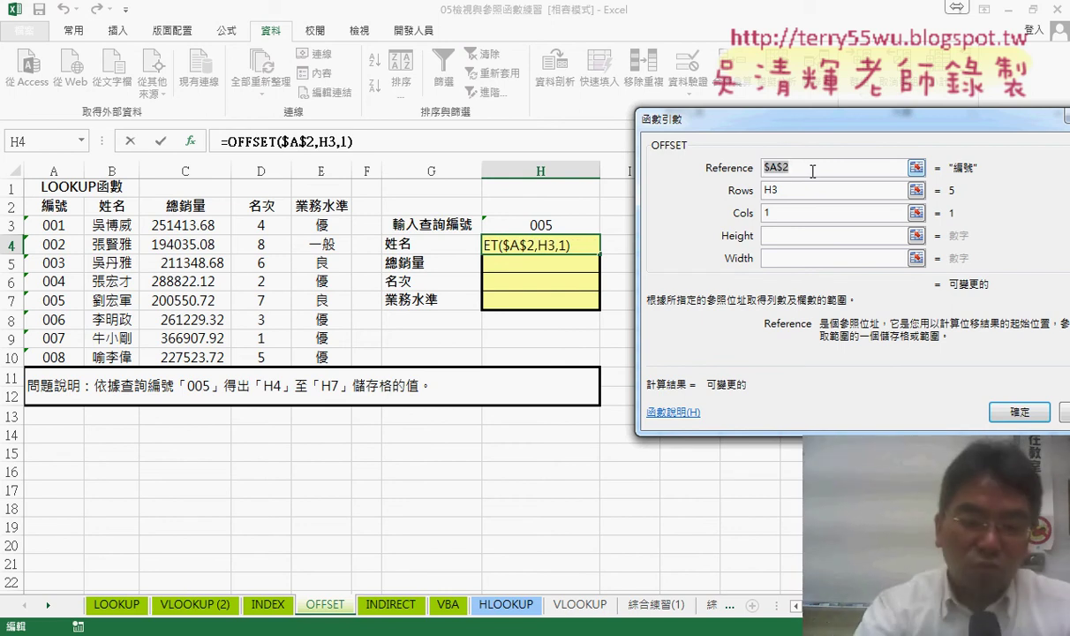
key("F4")
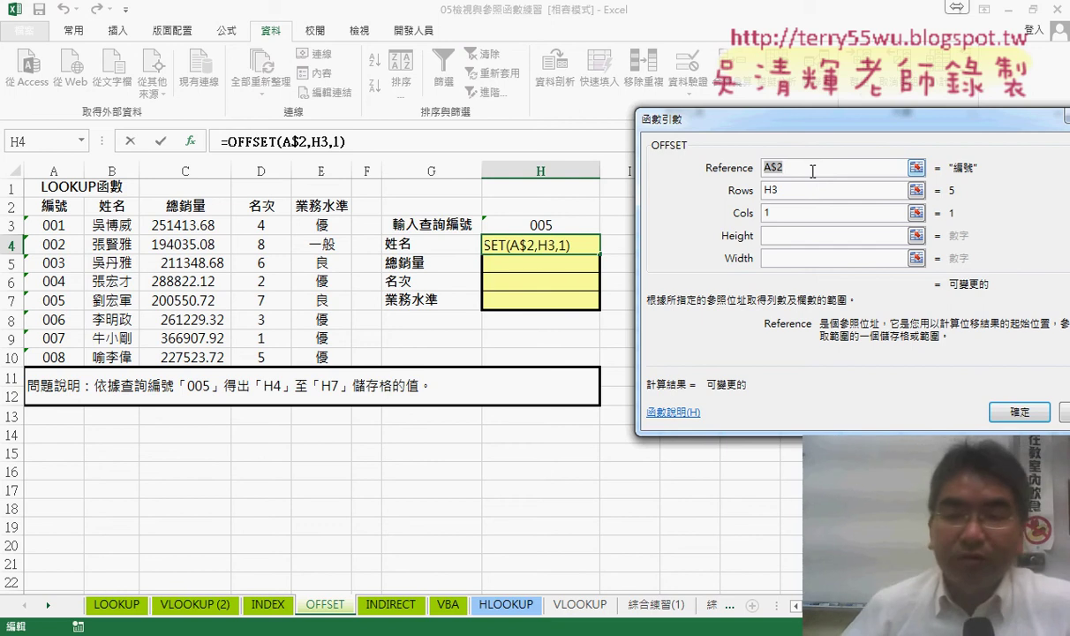
left_click(786, 190)
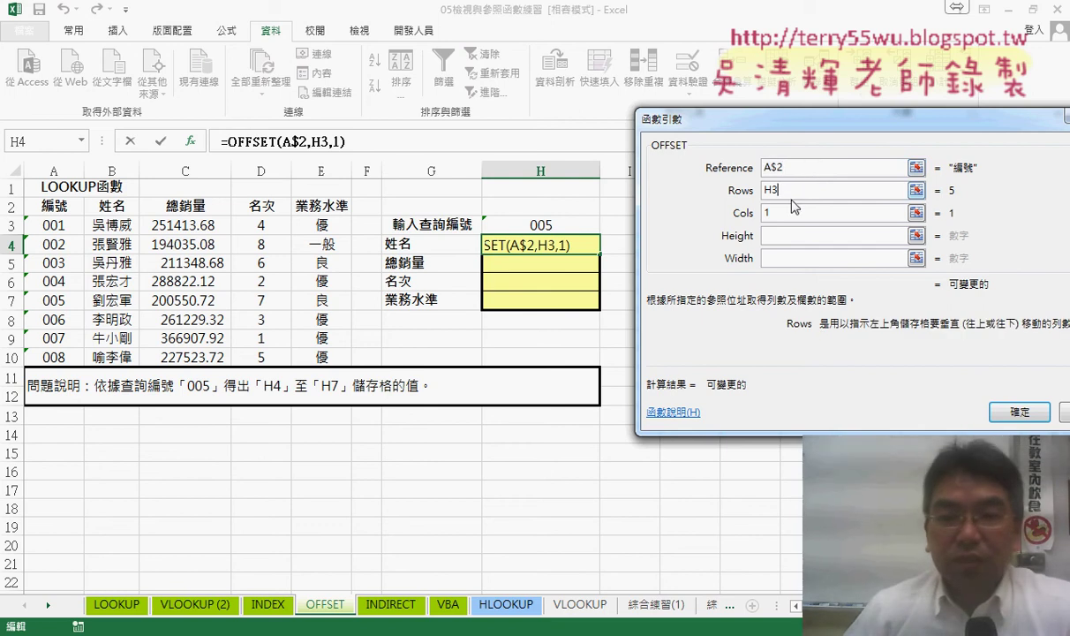
key("F4")
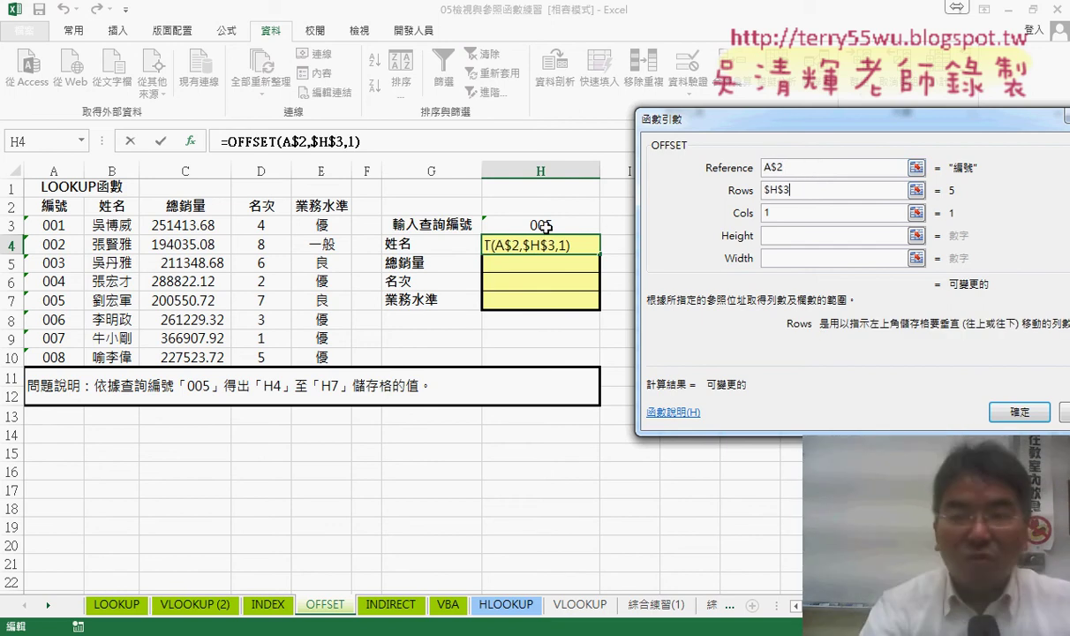
key("F4")
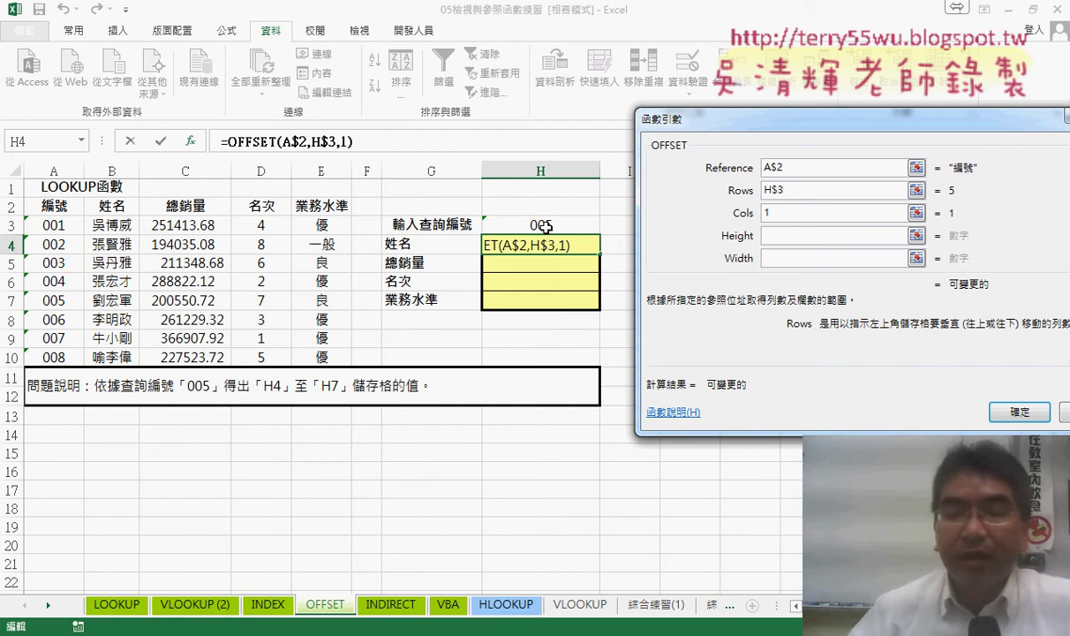
Step: Set the OFFSET columns argument to ROW()-3 and confirm the H4 formula
key("Tab")
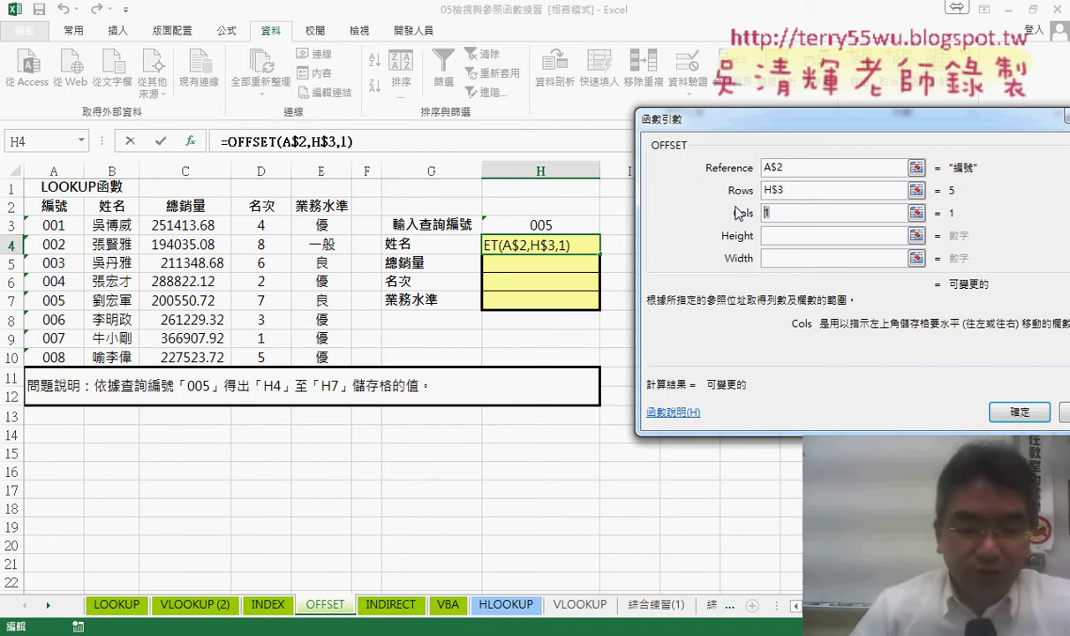
type("row")
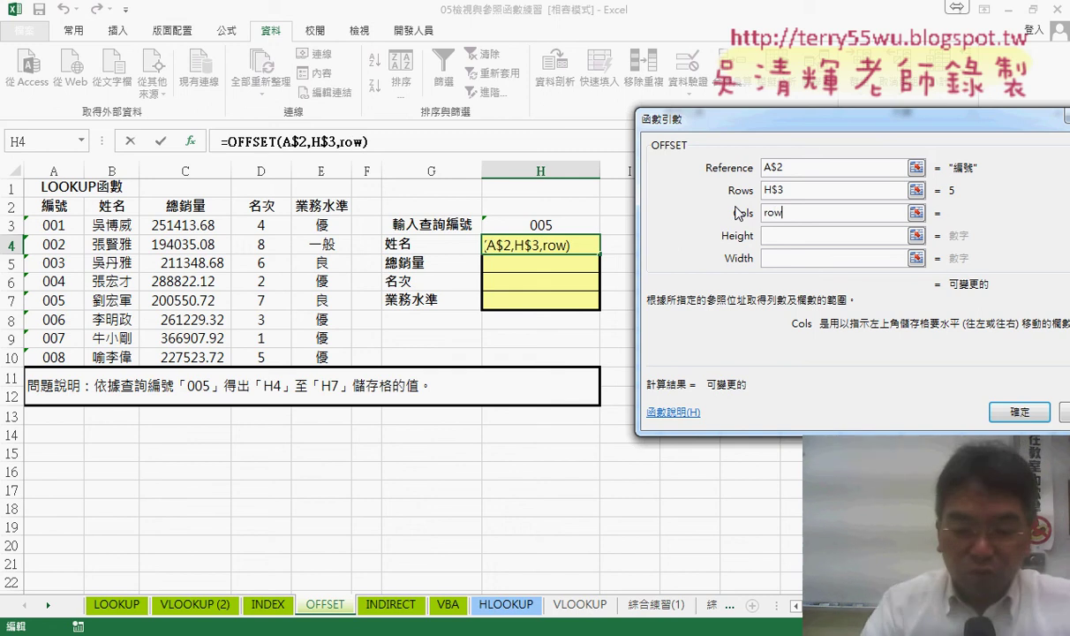
type("()")
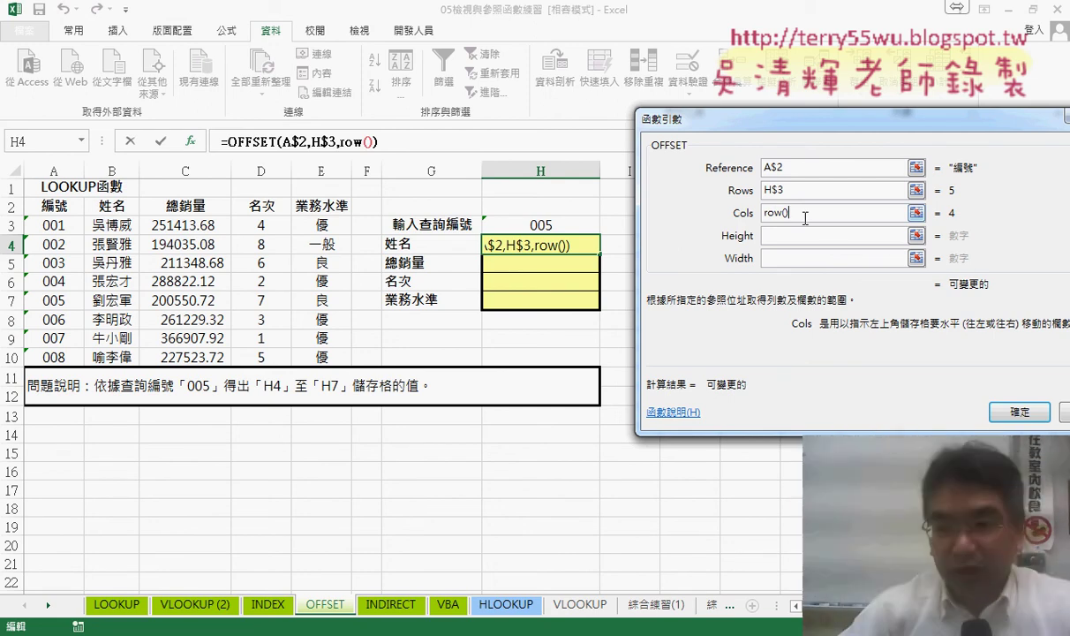
type("-")
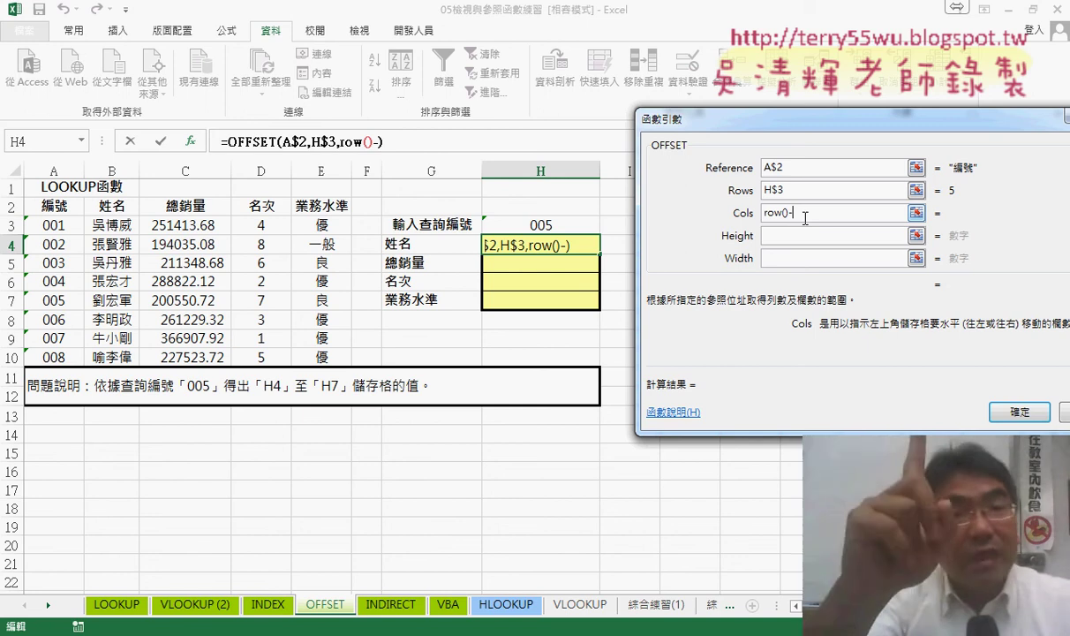
type("3")
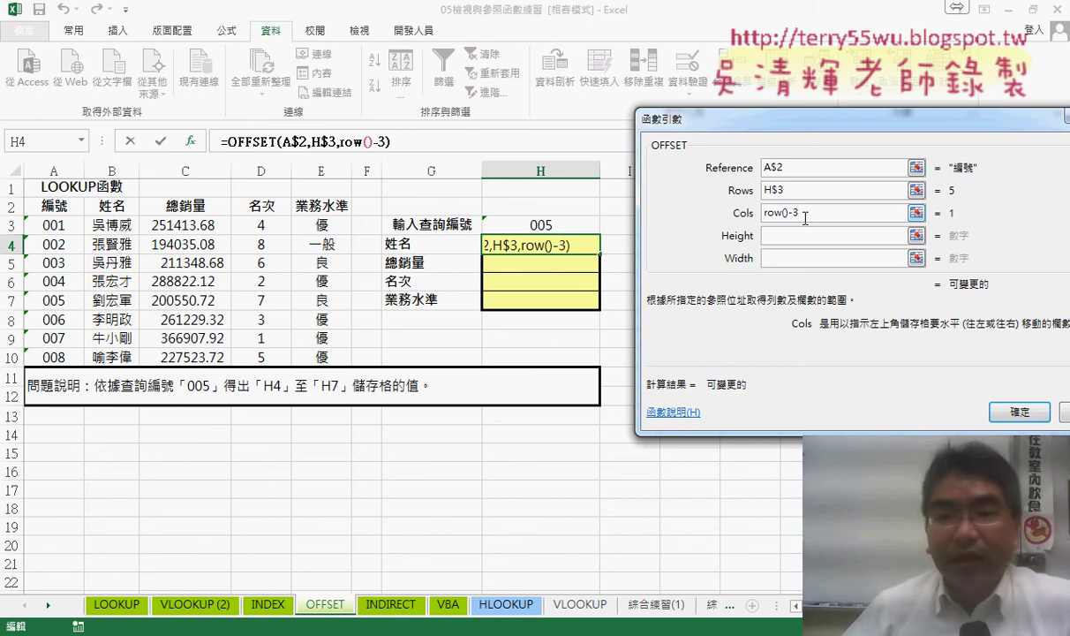
left_click(1018, 412)
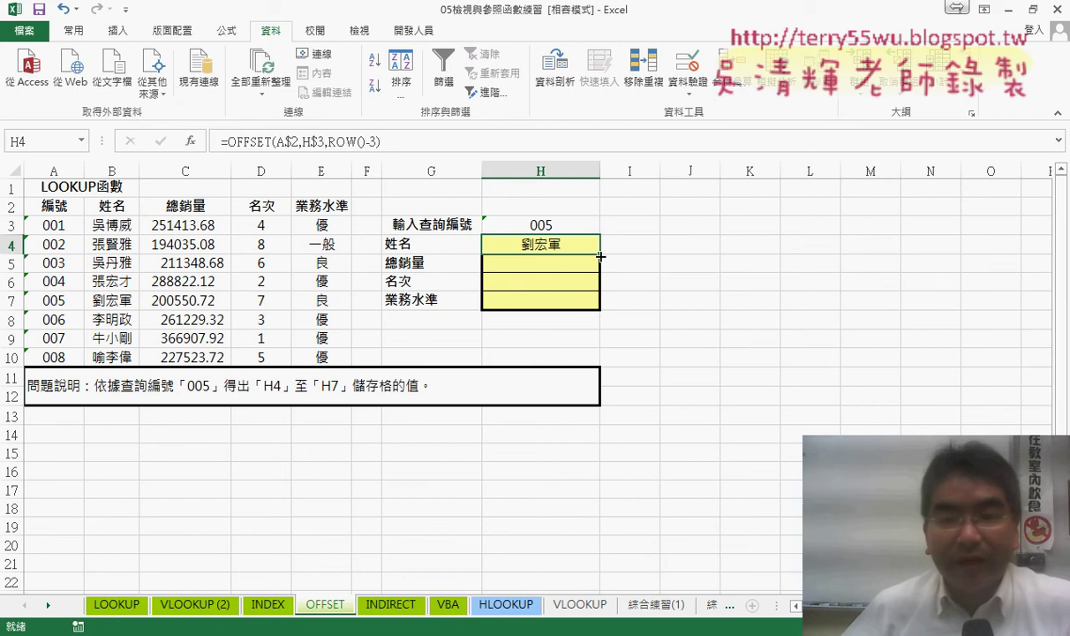
Step: Fill H4's formula down to H7, change the H3 lookup ID to 006, and mark that row
left_click_drag(599, 256, 601, 309)
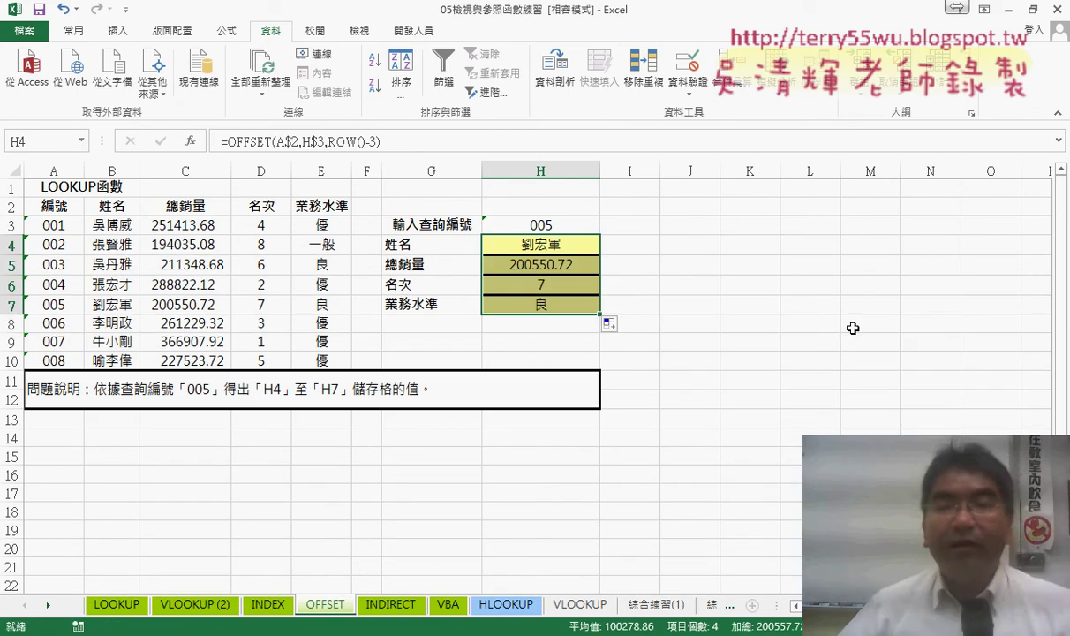
left_click(580, 224)
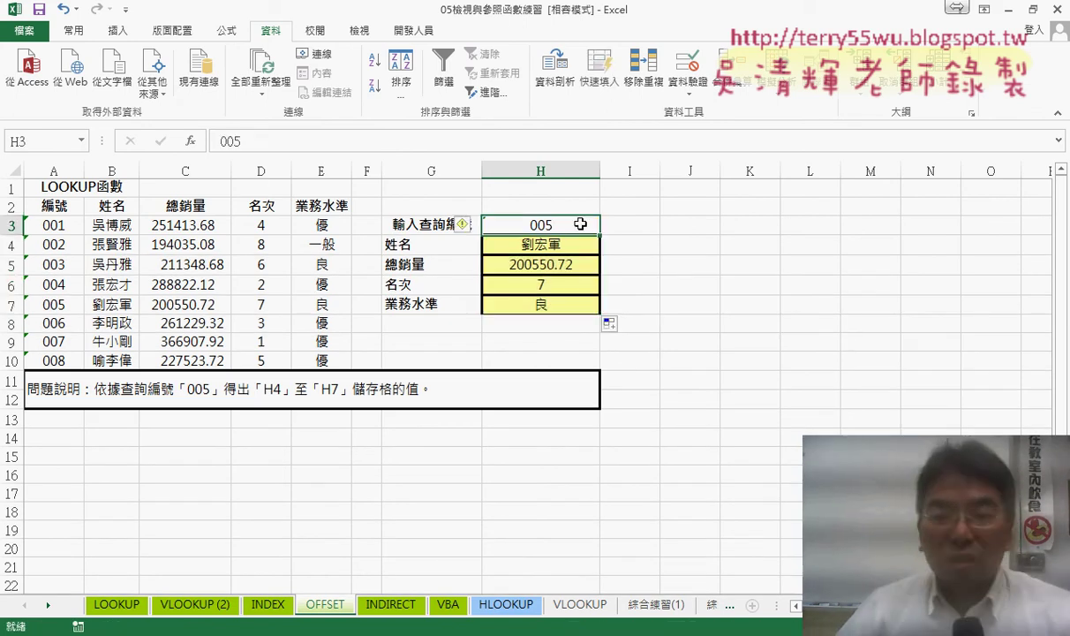
double_click(555, 225)
left_click_drag(549, 226, 545, 227)
type("6")
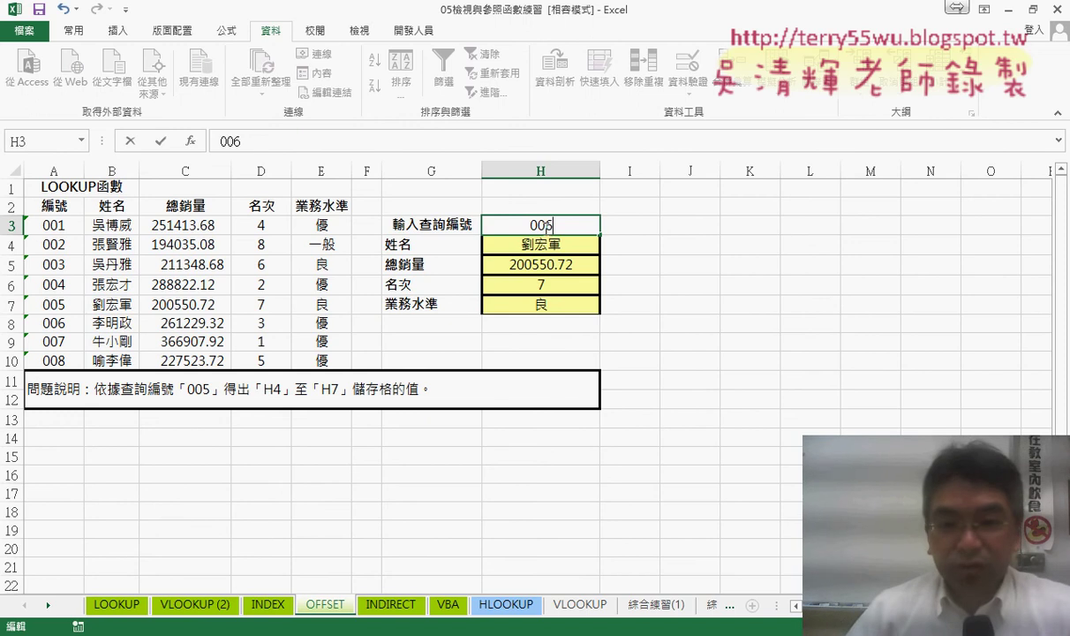
key("Return")
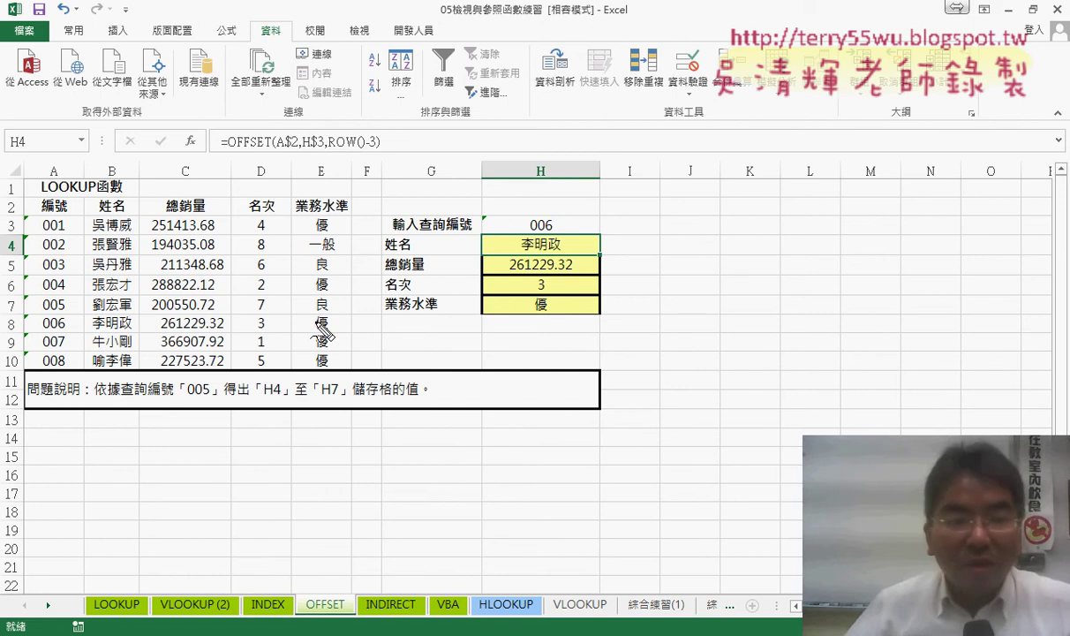
mouse_move(75, 313)
left_mouse_down()
mouse_move(78, 330)
mouse_move(268, 309)
mouse_move(84, 340)
left_mouse_up()
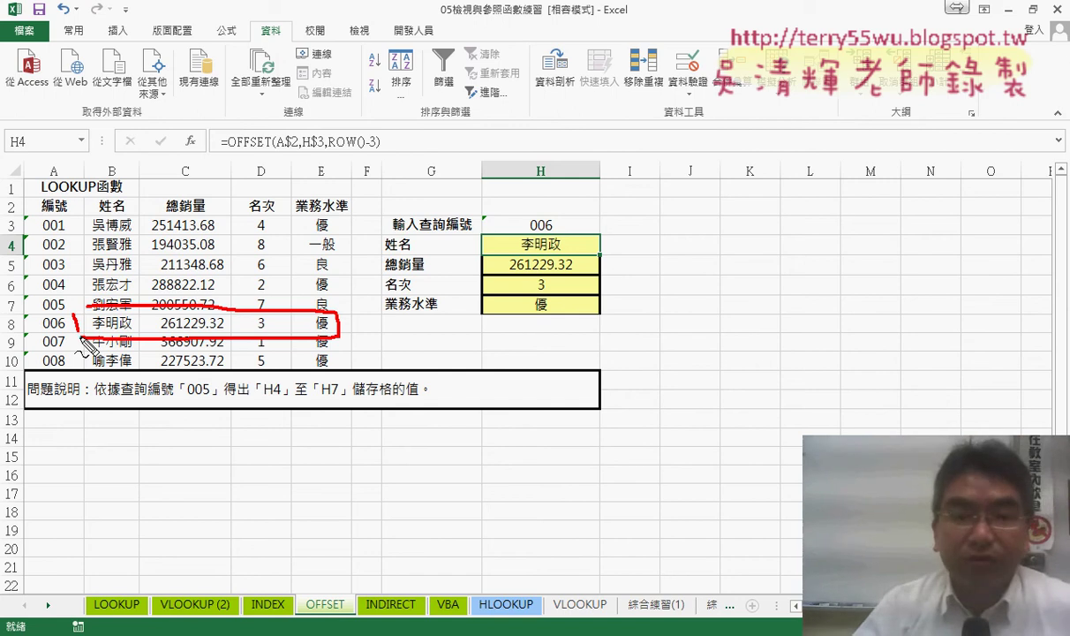
key("Escape")
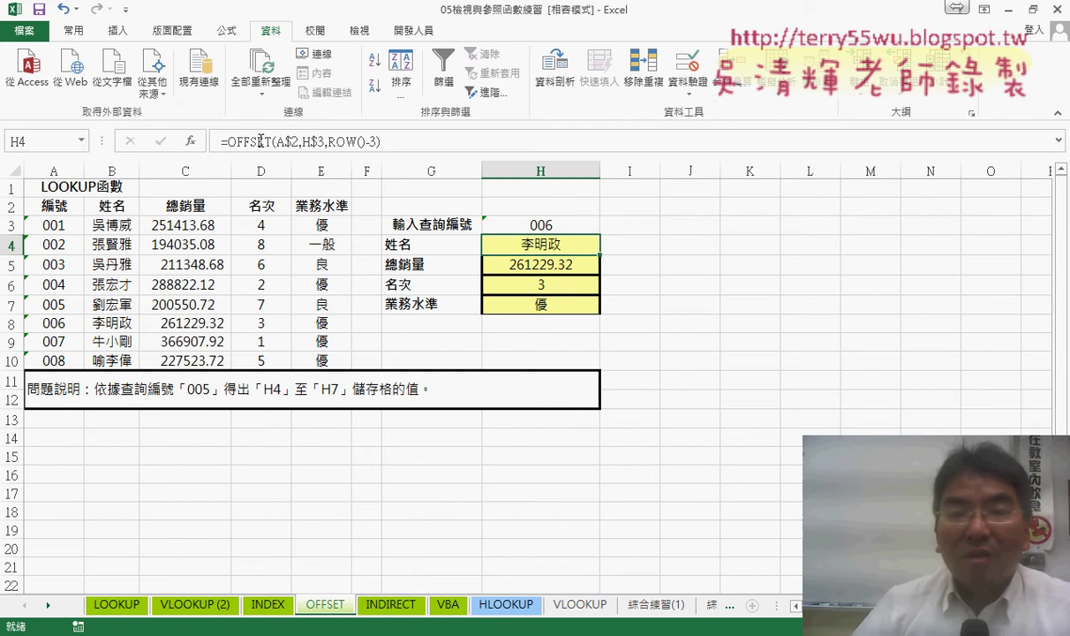
Step: On the INDIRECT sheet, clear H4:H7 and insert the INDIRECT function into H4
left_click(398, 608)
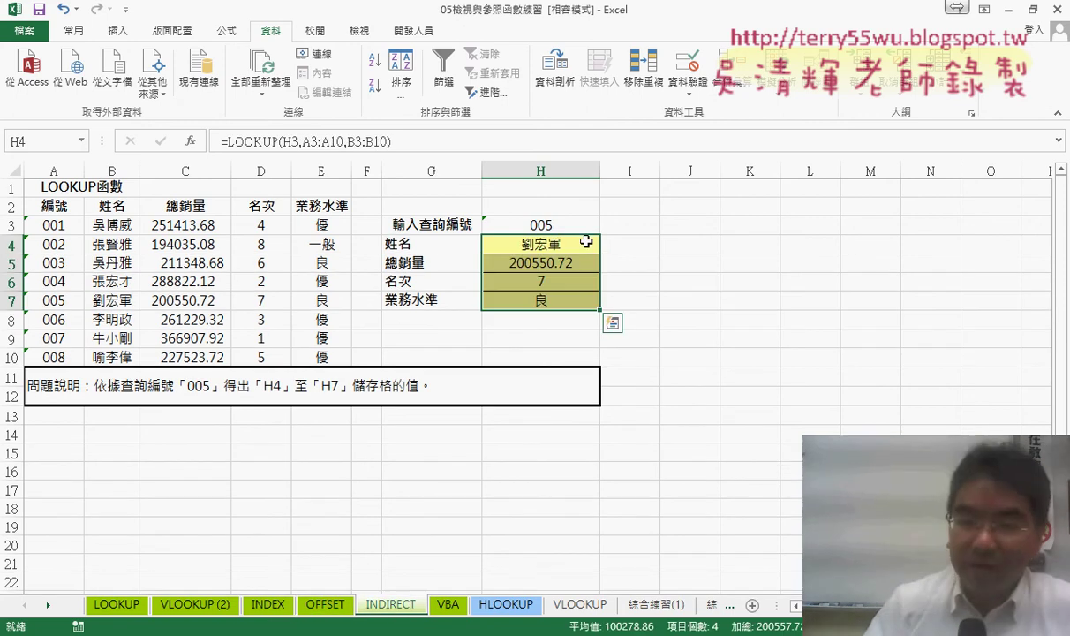
key("Delete")
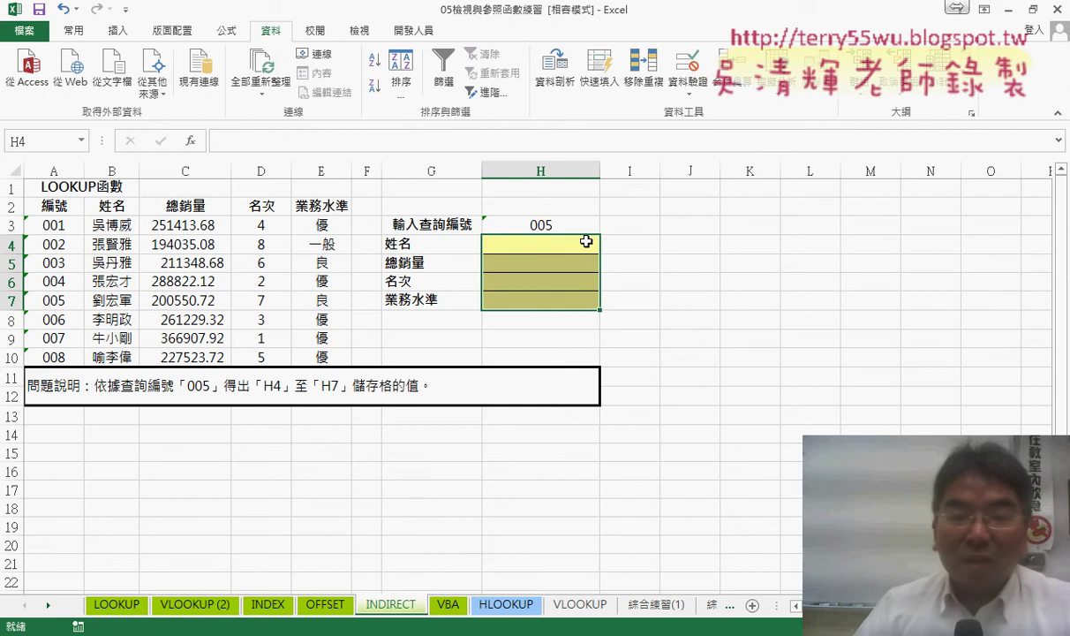
left_click(579, 248)
left_click(190, 140)
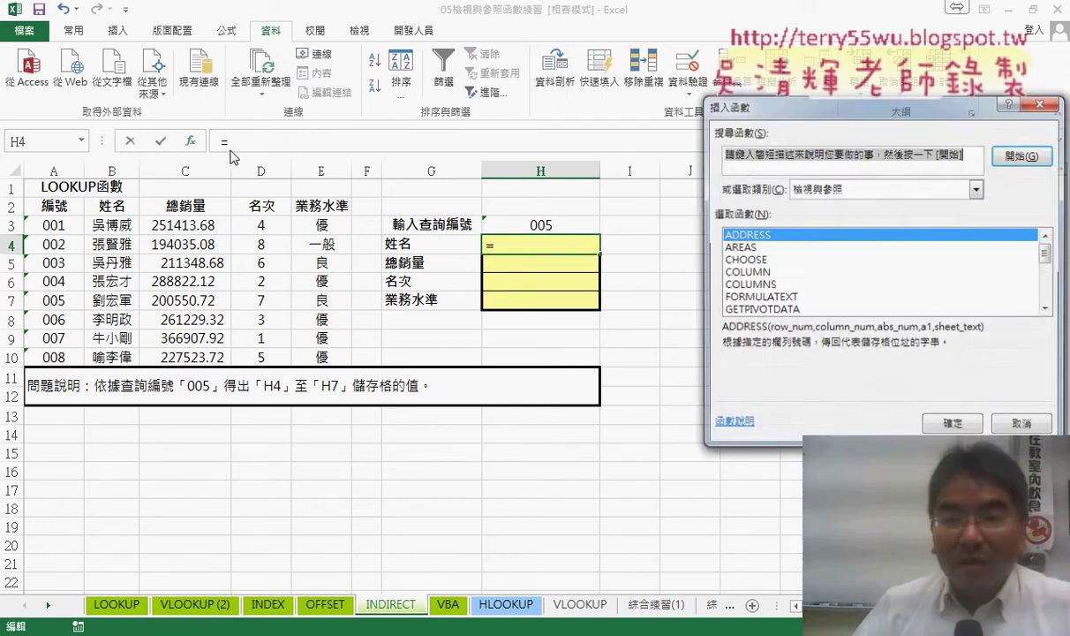
left_click(857, 191)
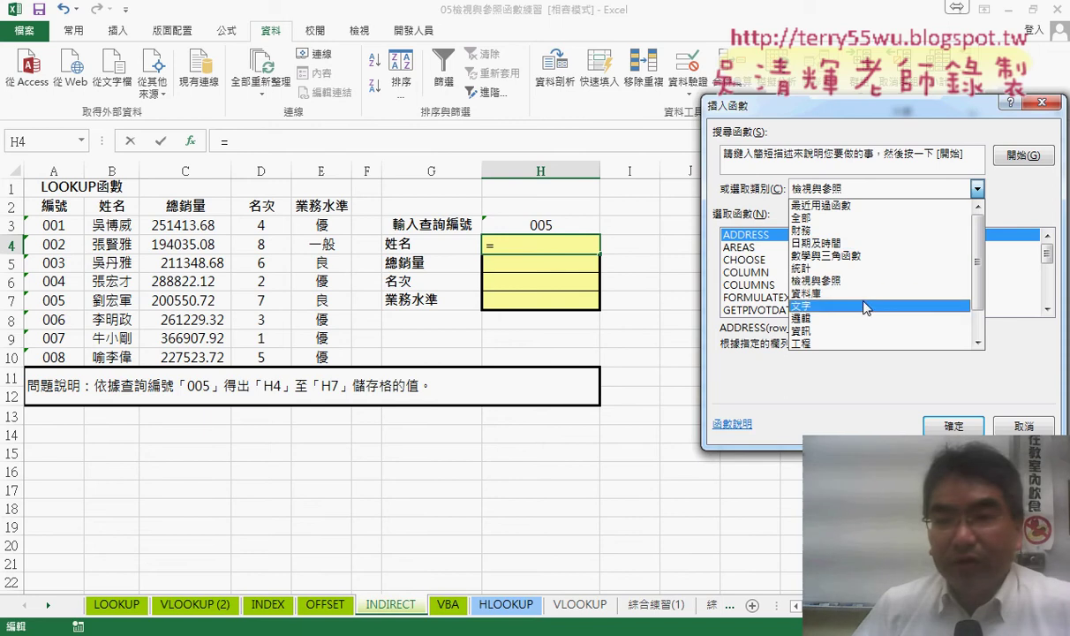
left_click(757, 276)
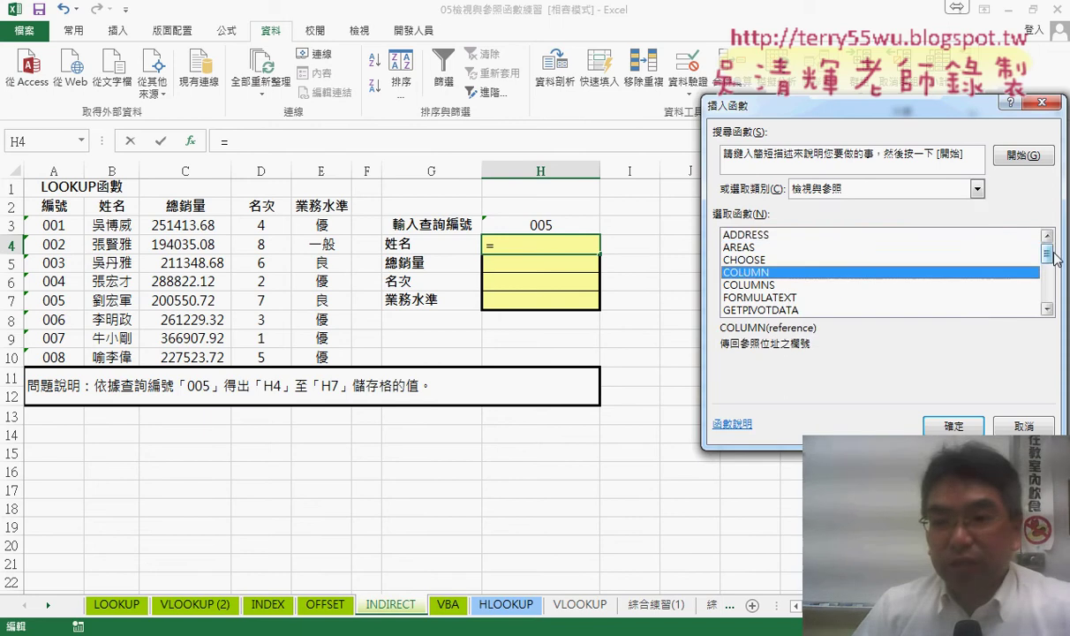
left_click_drag(1048, 256, 1049, 276)
double_click(746, 283)
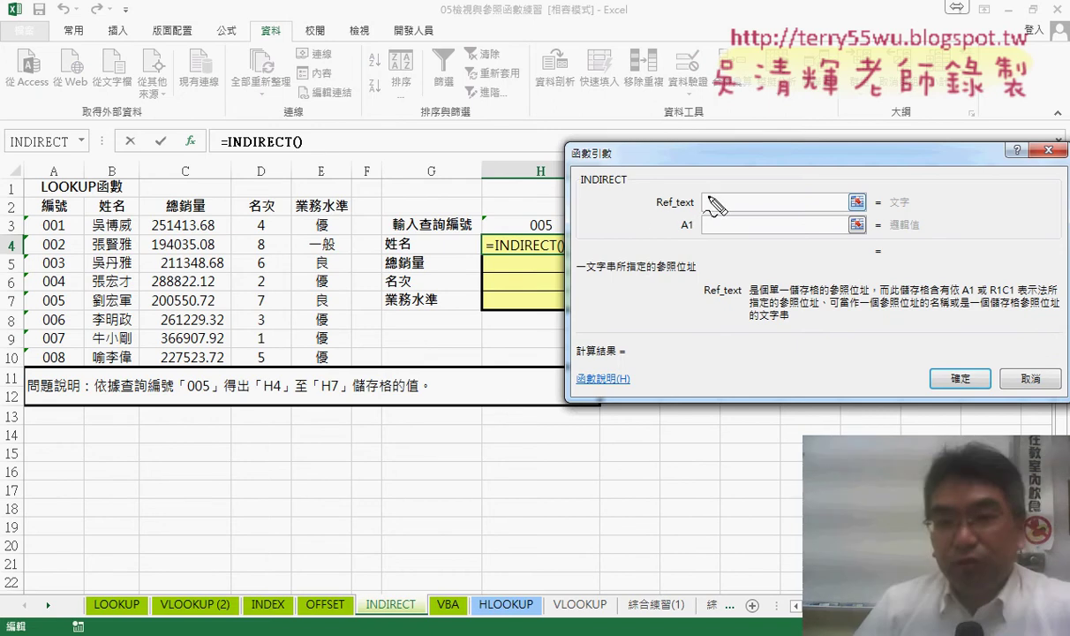
Step: Set INDIRECT's Ref_text to cell B7 and confirm, producing =INDIRECT(B7) with #REF!
left_click_drag(656, 212, 676, 211)
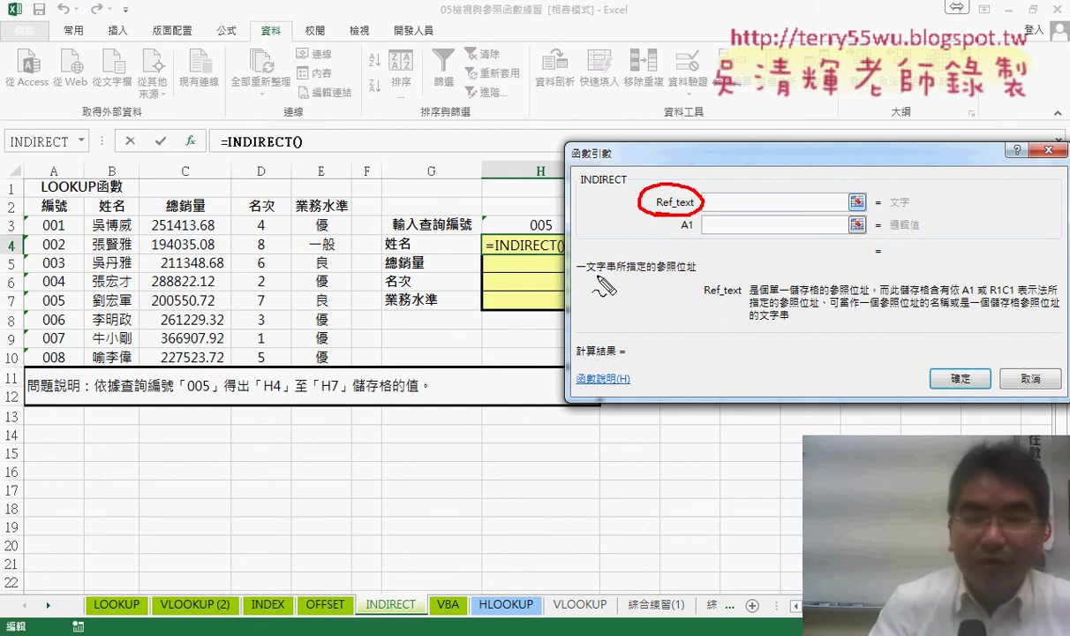
left_click_drag(616, 157, 664, 156)
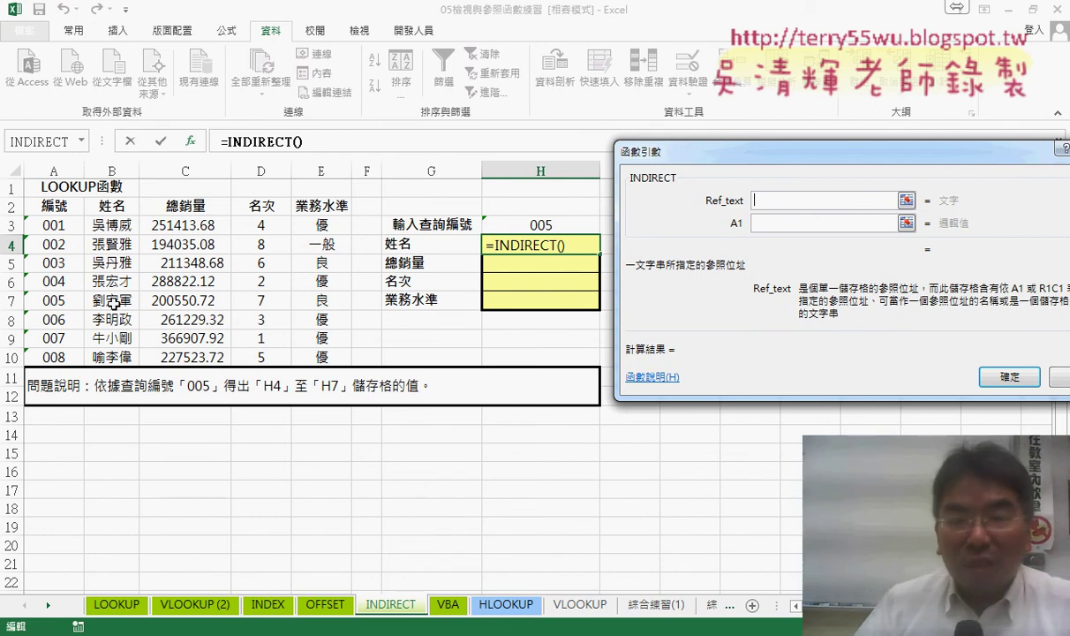
left_click(113, 301)
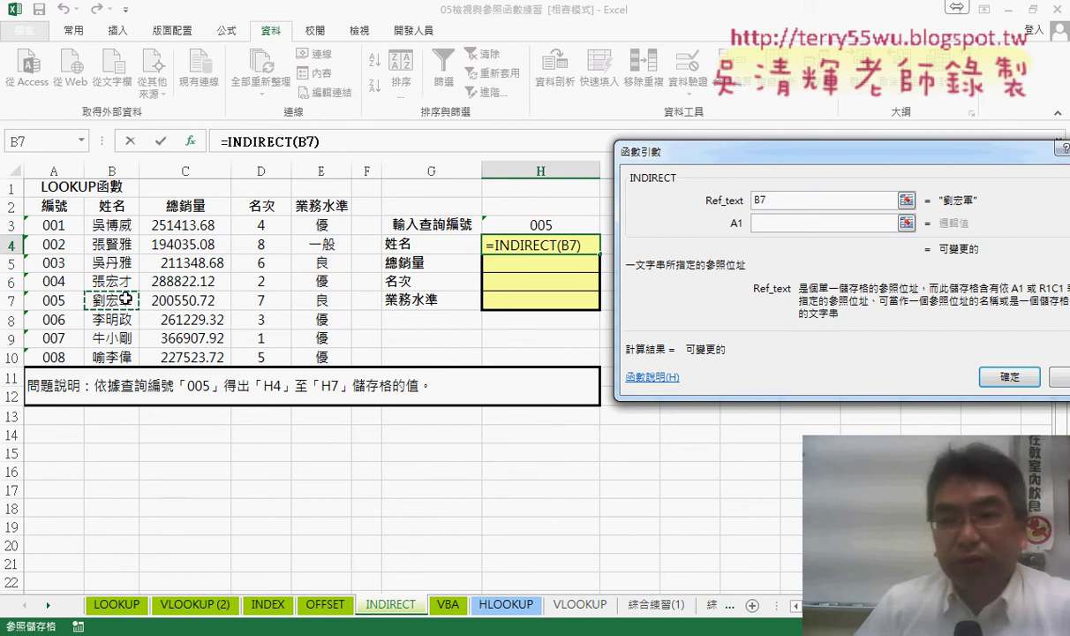
double_click(757, 202)
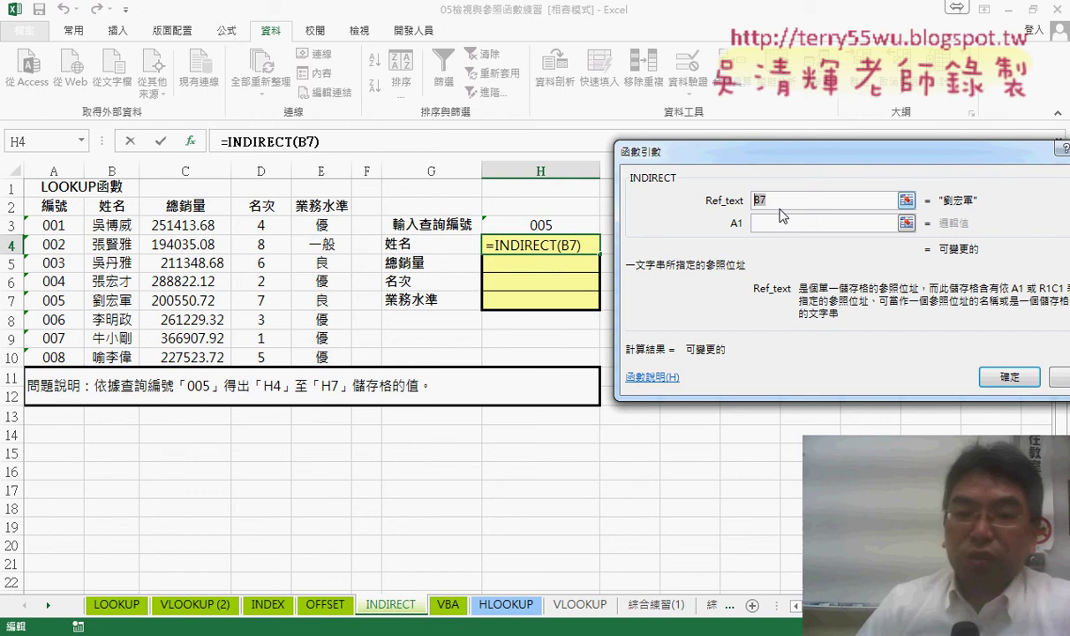
left_click(1021, 380)
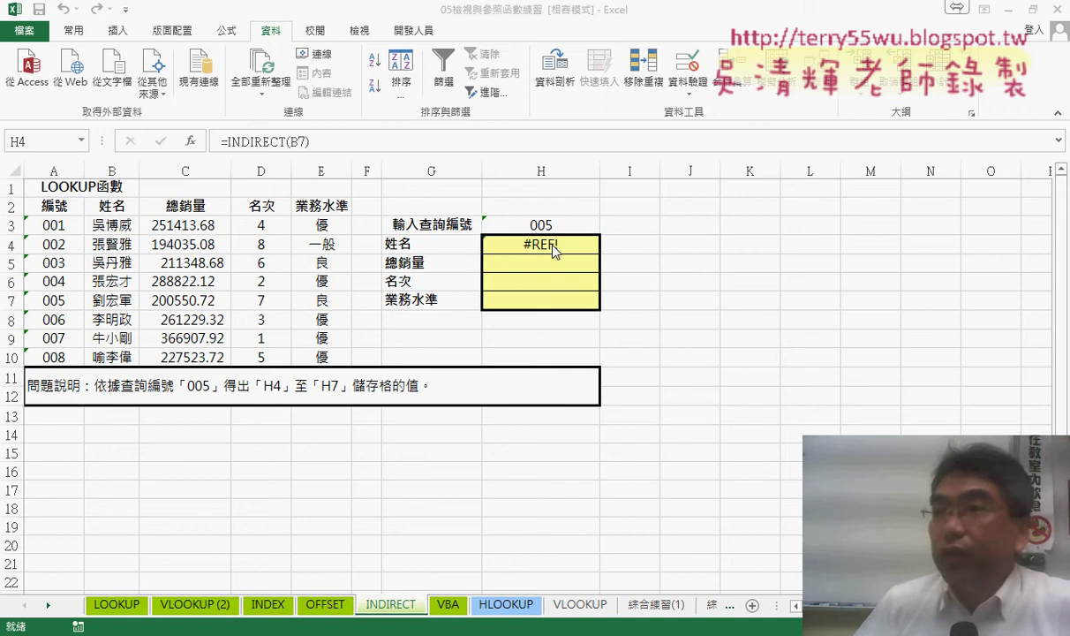
Step: Change Ref_text to the quoted text "B7" so H4 returns B7's name
left_click(239, 141)
left_click(190, 141)
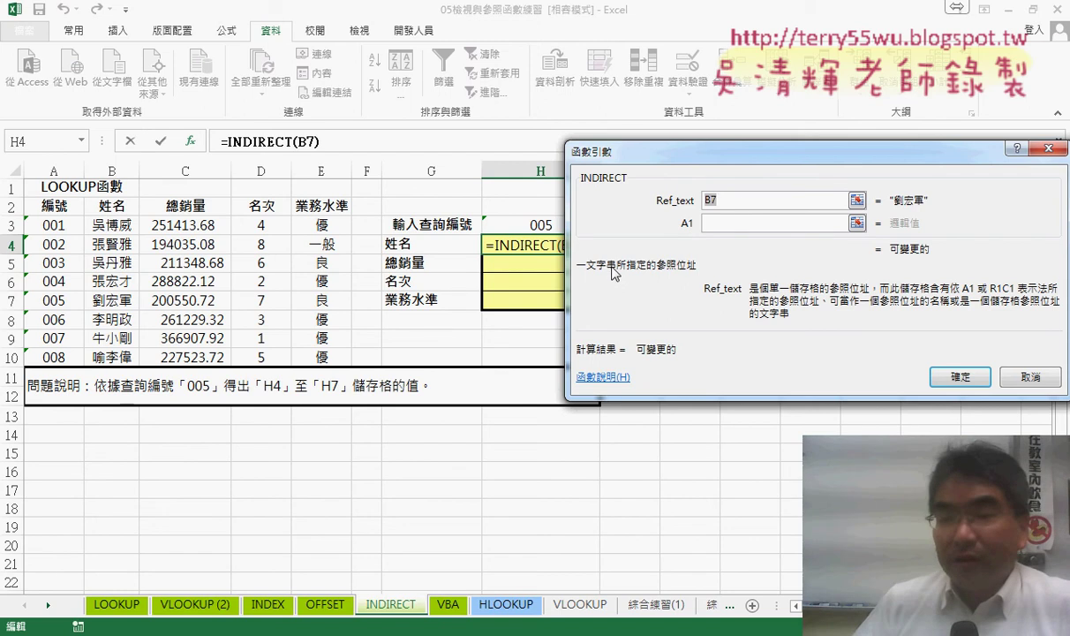
left_click(819, 202)
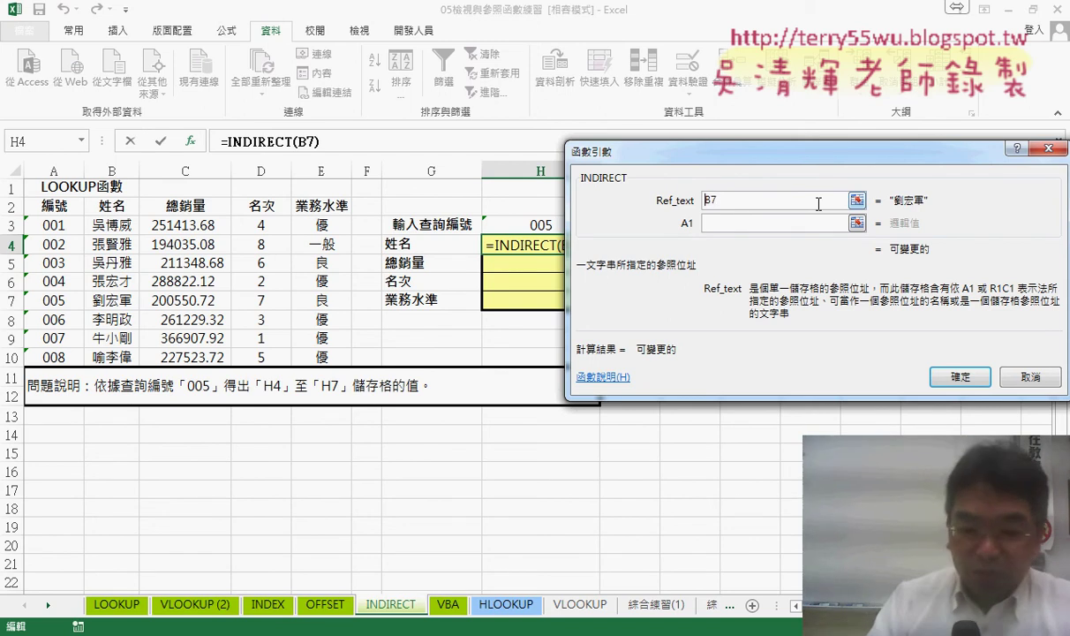
type("\"B7")
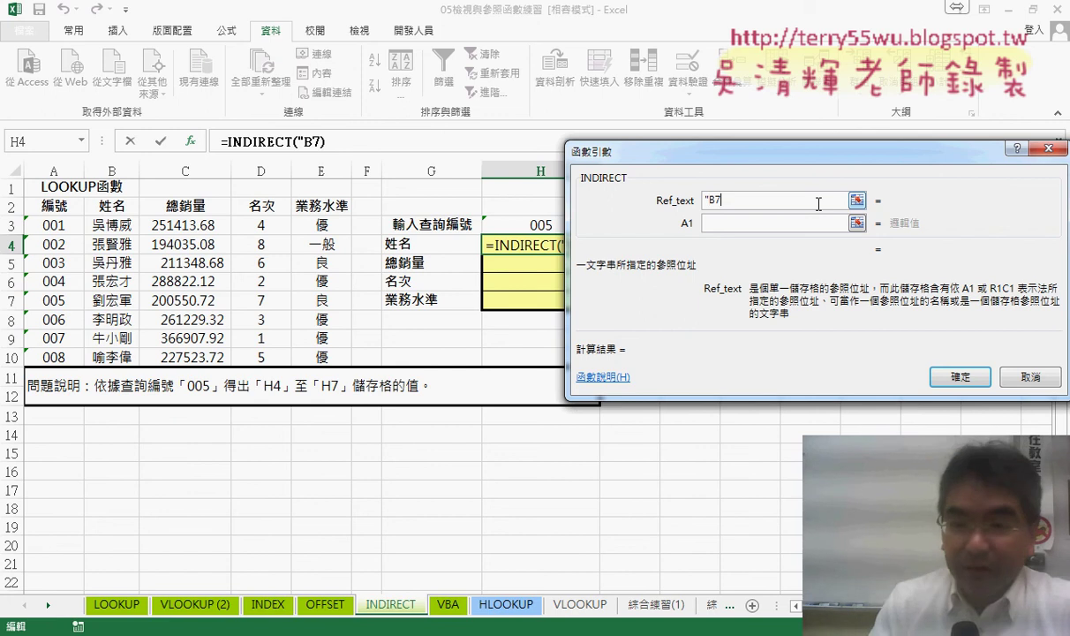
type("\"")
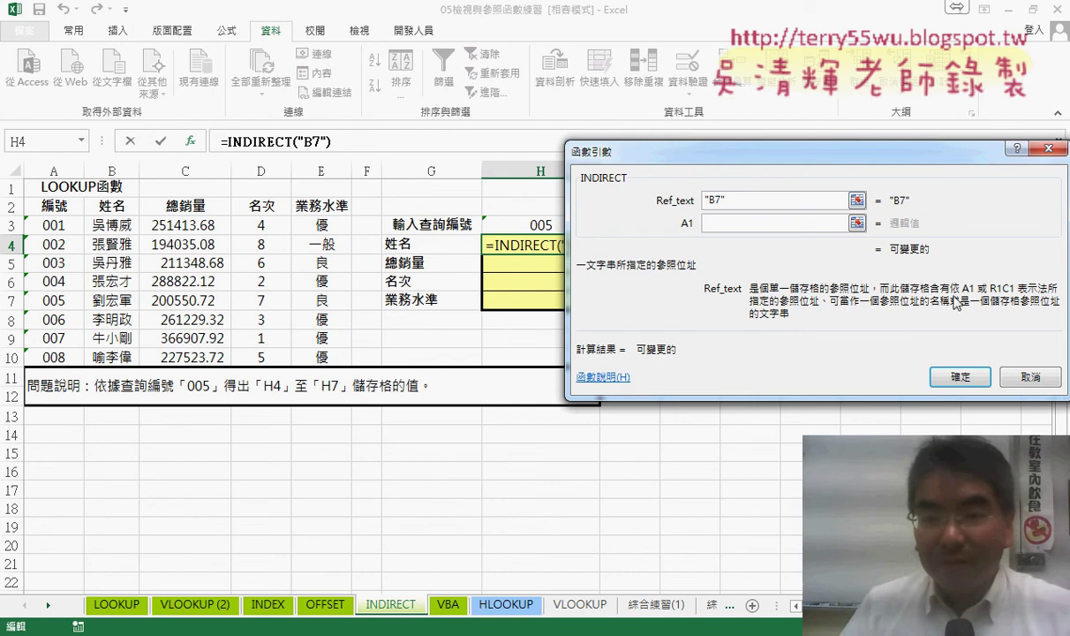
left_click(961, 377)
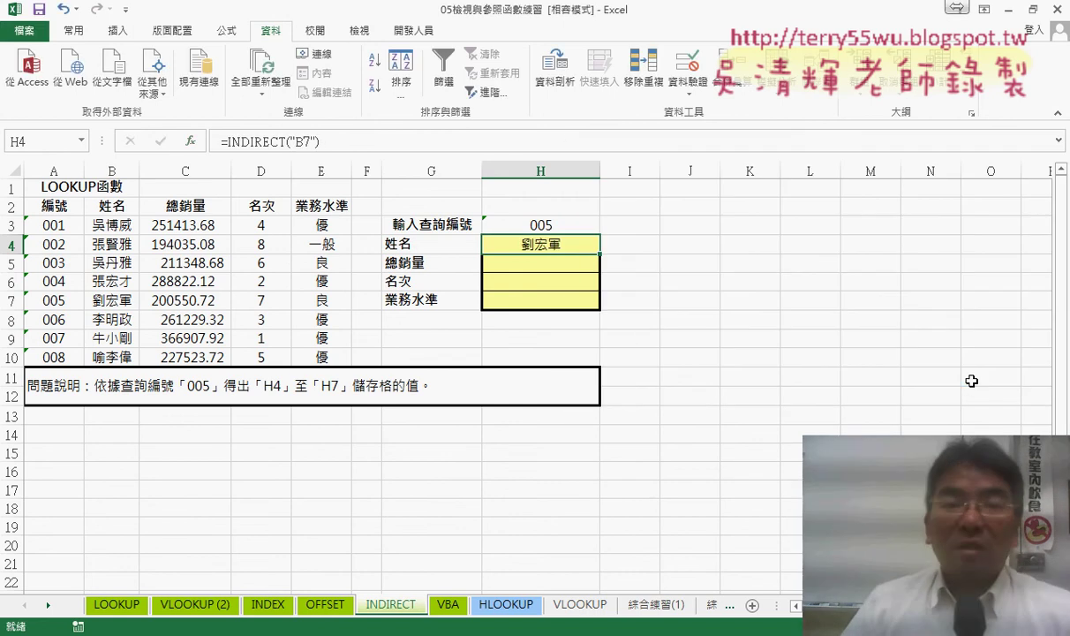
key("F2")
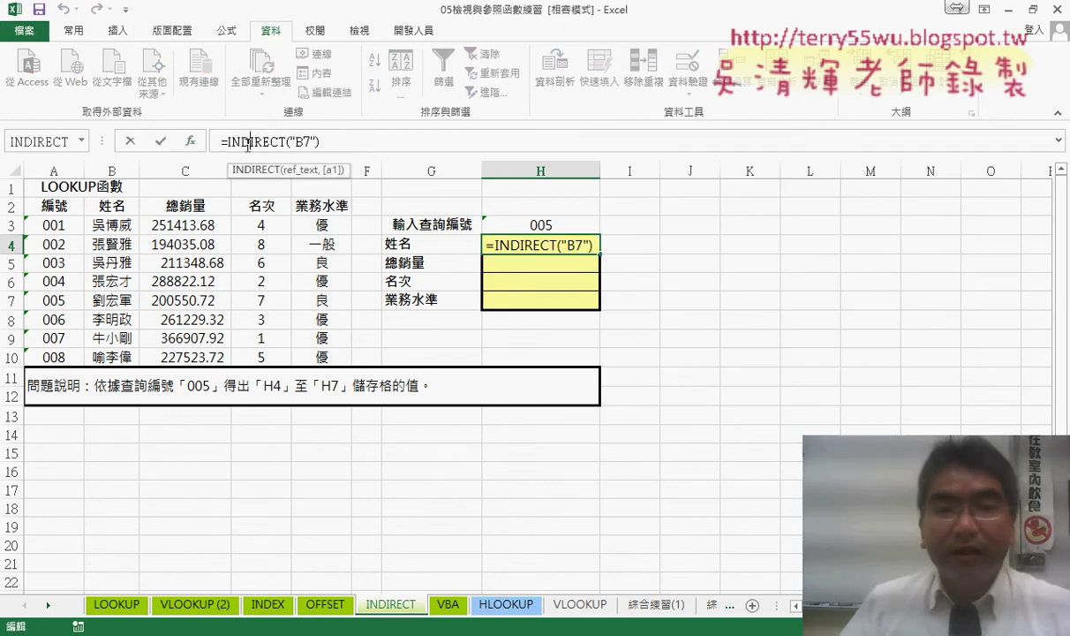
key("shift+F3")
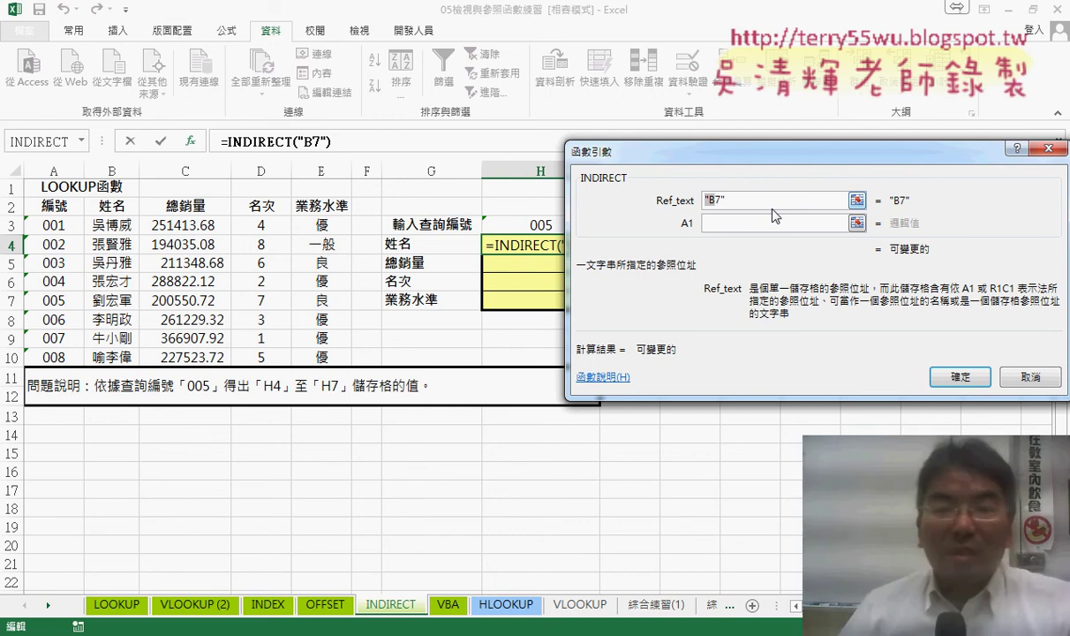
left_click_drag(721, 161, 802, 157)
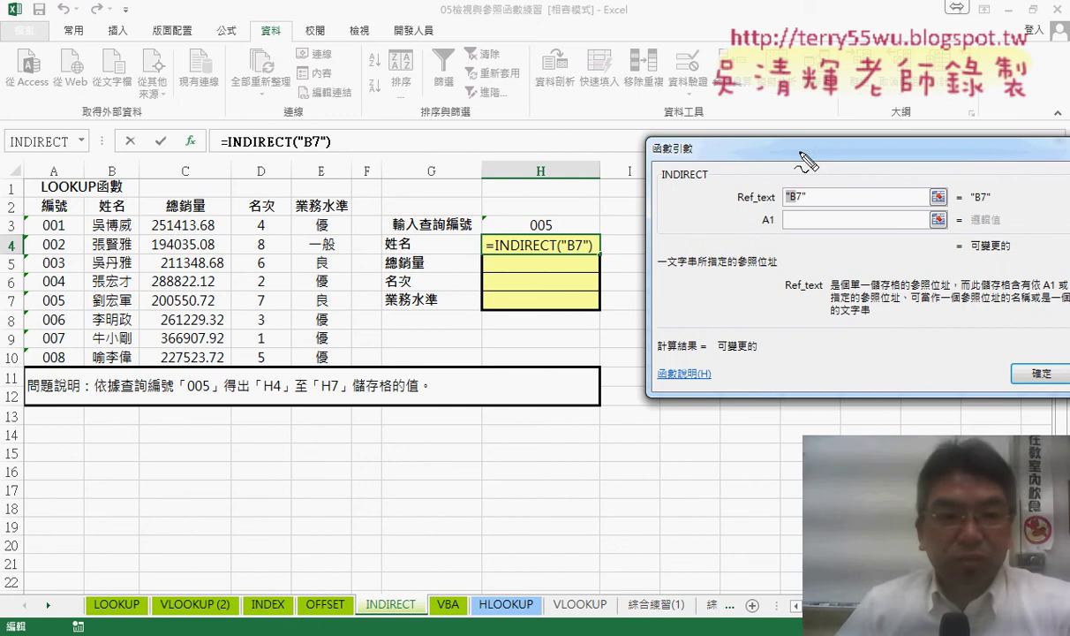
left_click_drag(111, 157, 106, 160)
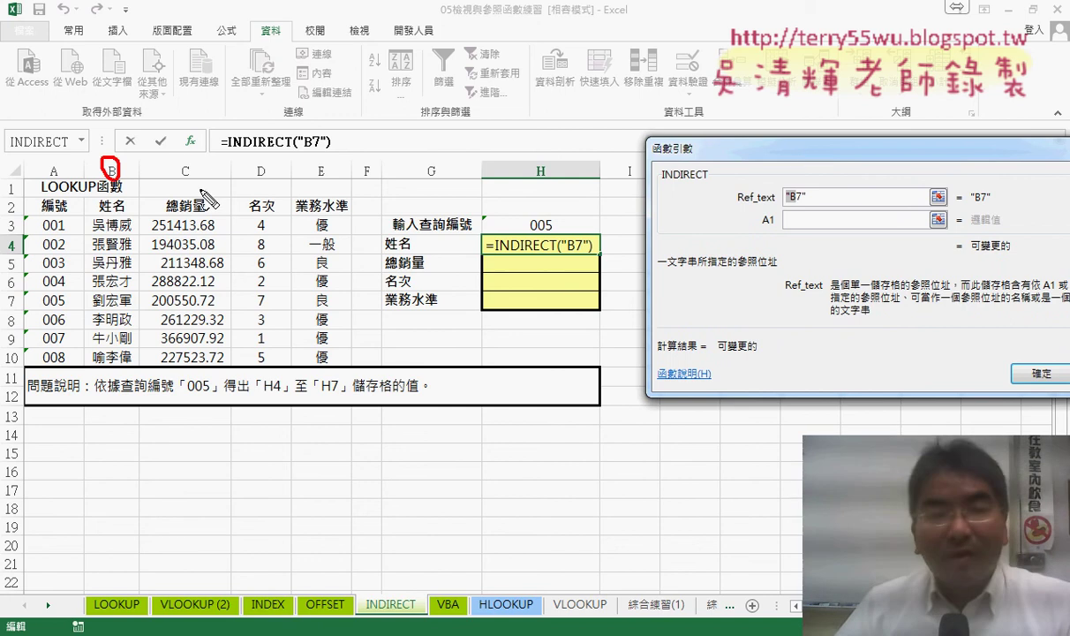
left_click_drag(189, 158, 182, 162)
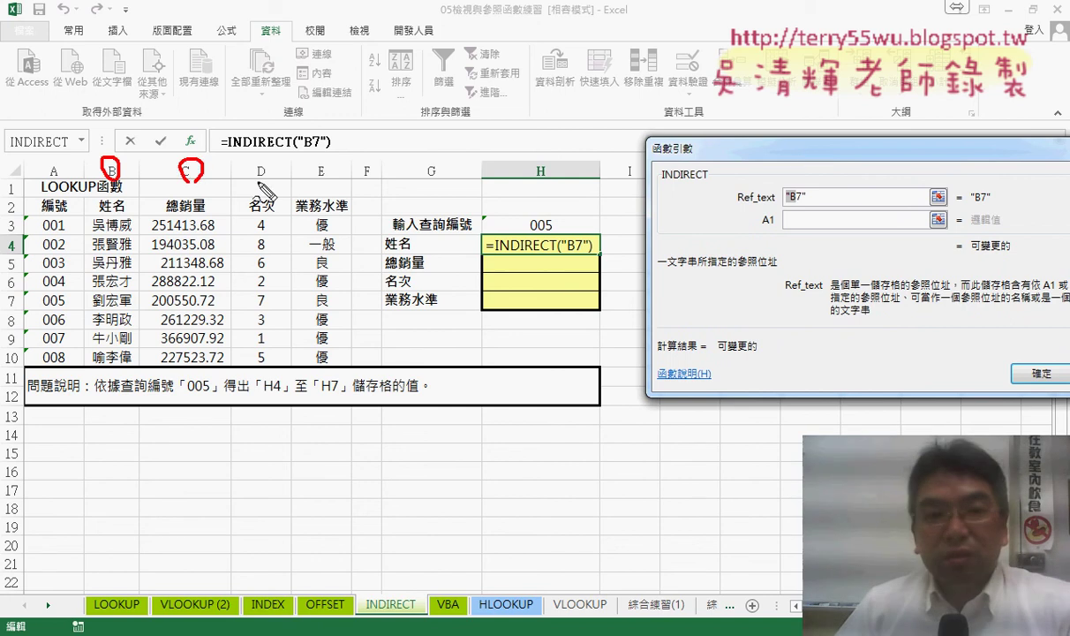
left_click_drag(260, 162, 255, 166)
left_click_drag(321, 156, 314, 161)
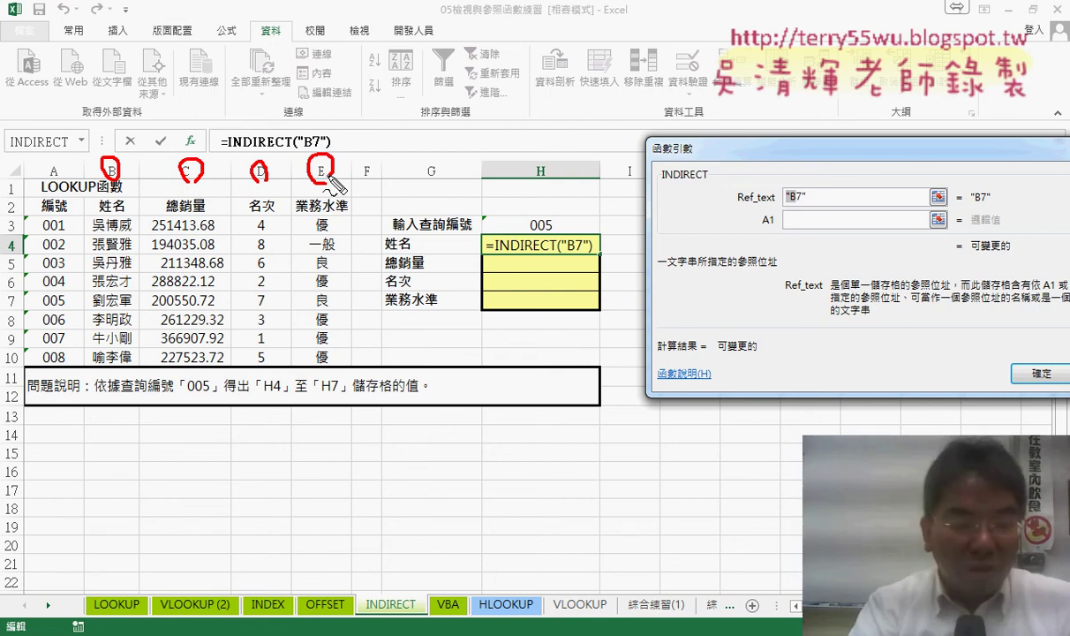
key("Escape")
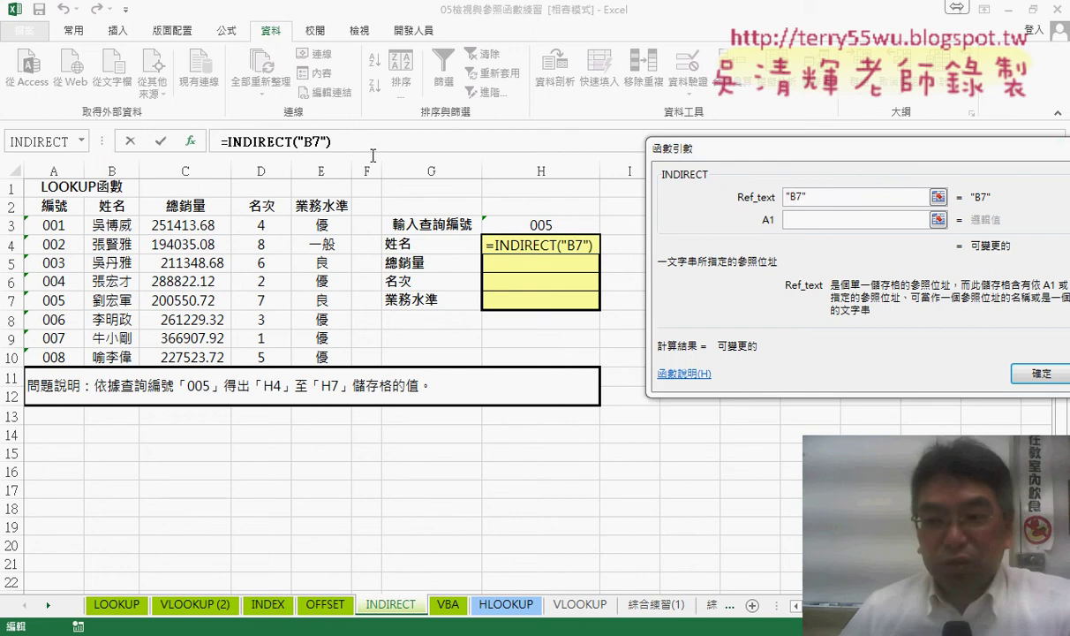
left_click(1038, 374)
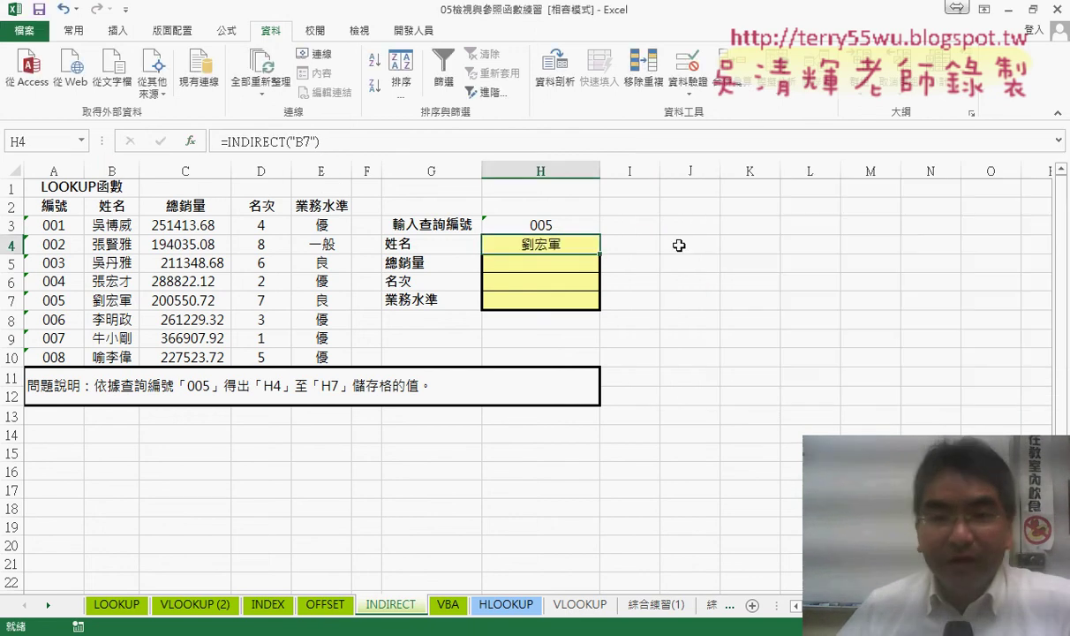
Step: Enter a test formula =CHAR(66) in J4 from the Text function category
left_click(679, 245)
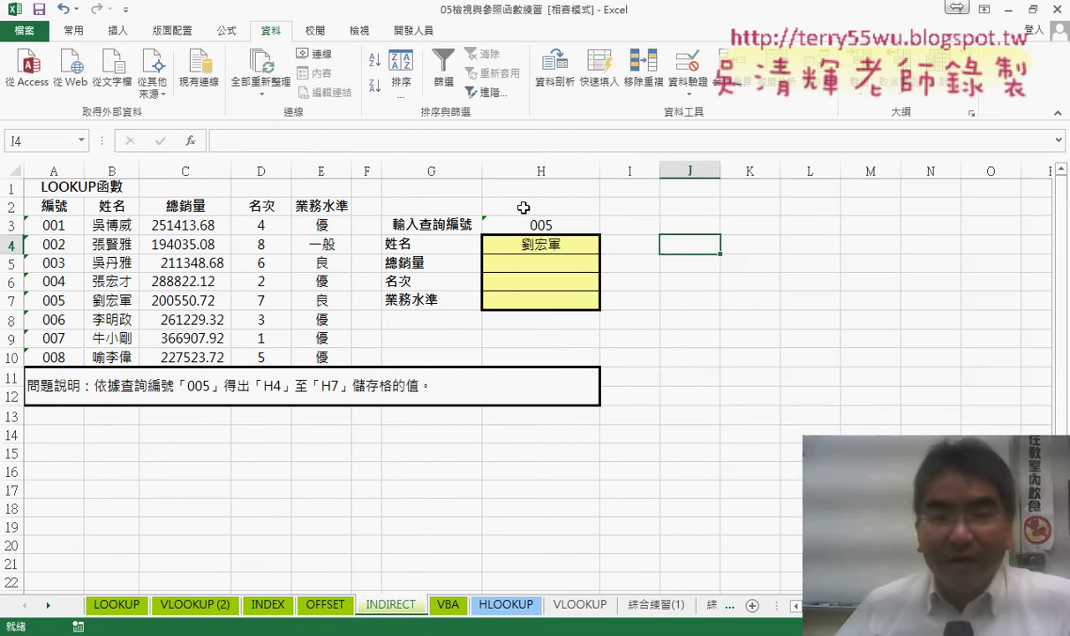
left_click(191, 141)
left_click(835, 186)
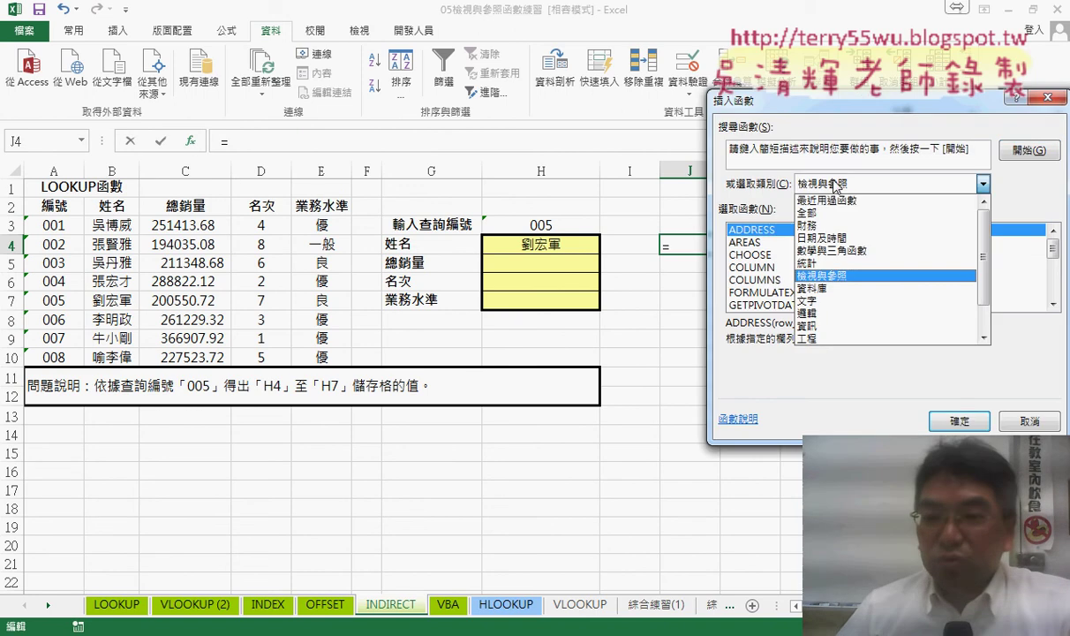
left_click(806, 300)
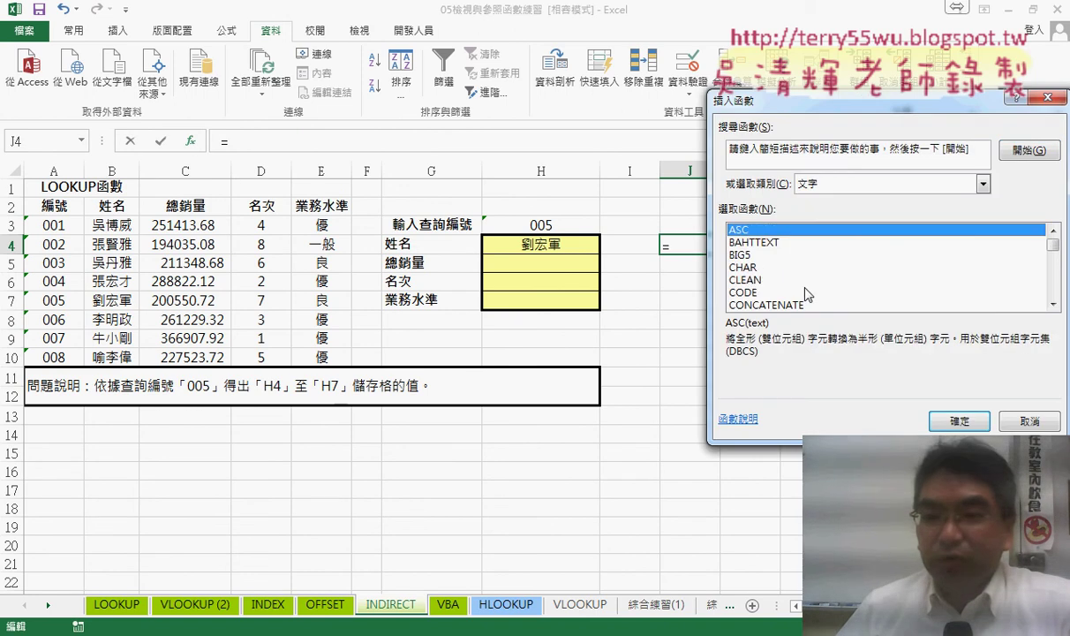
left_click(744, 268)
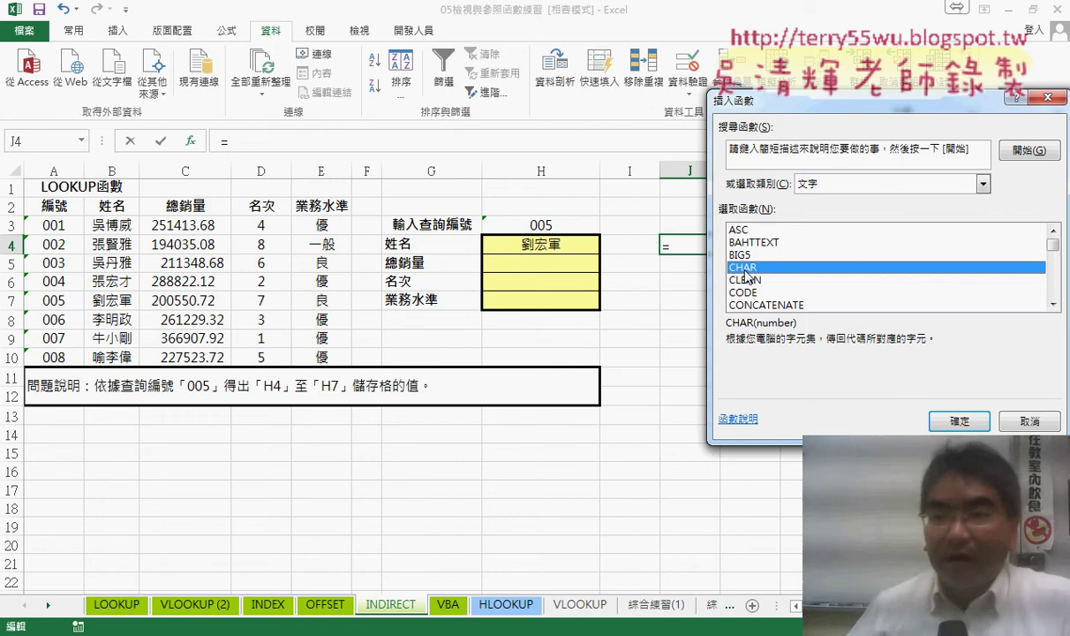
double_click(743, 268)
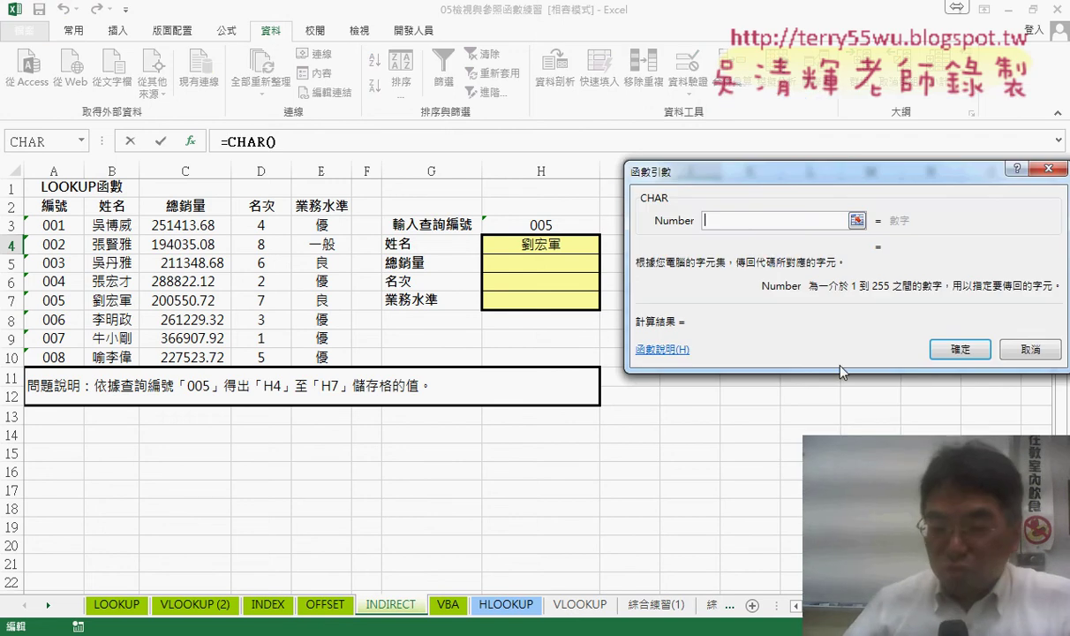
type("65")
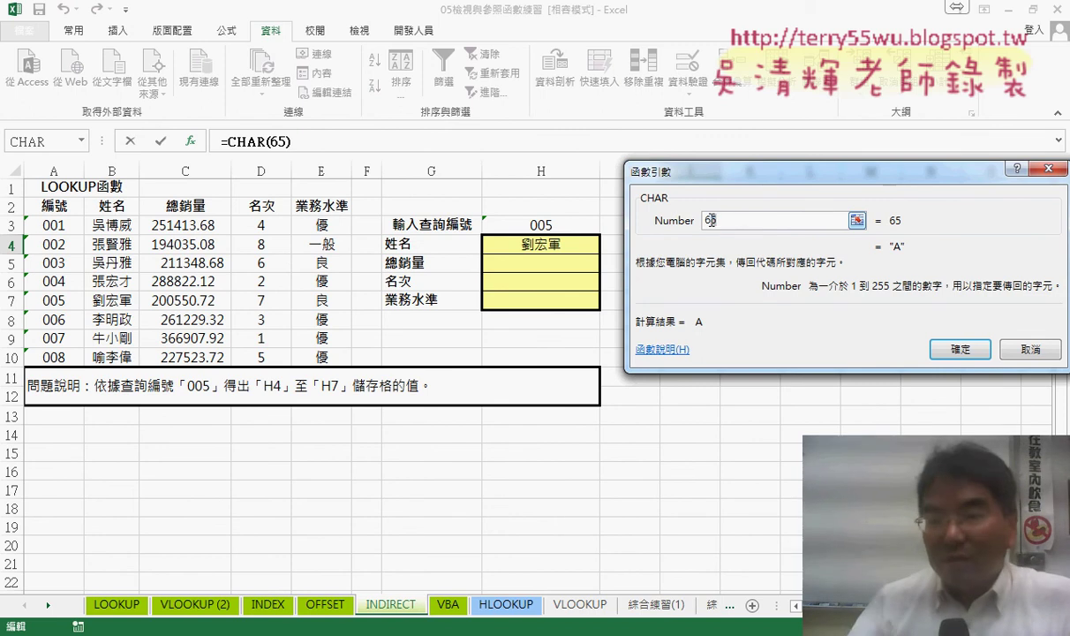
key("BackSpace")
type("6")
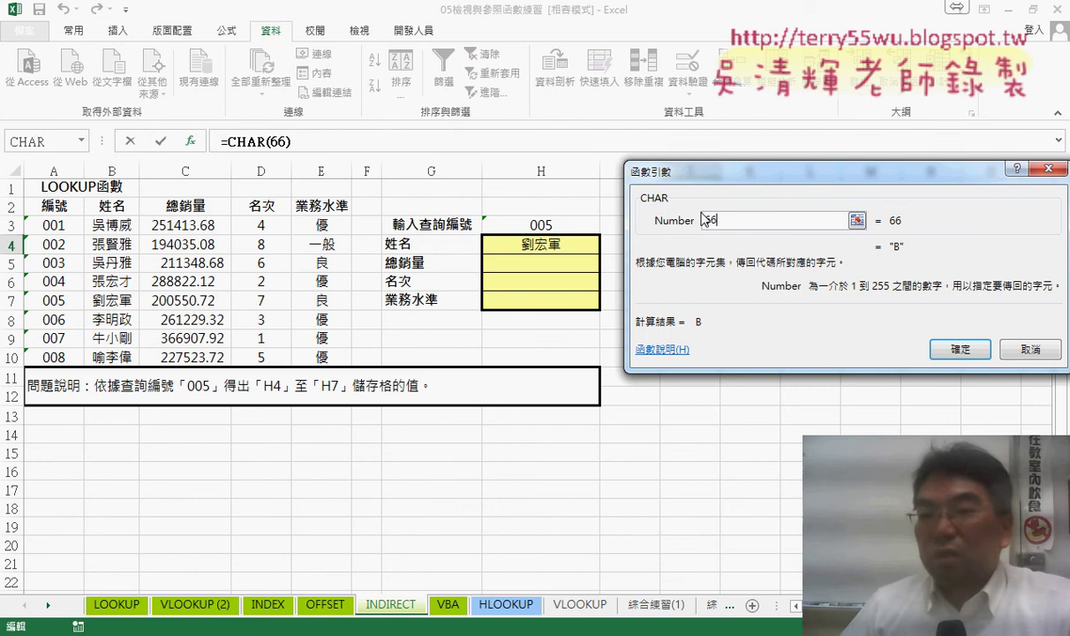
left_click(943, 346)
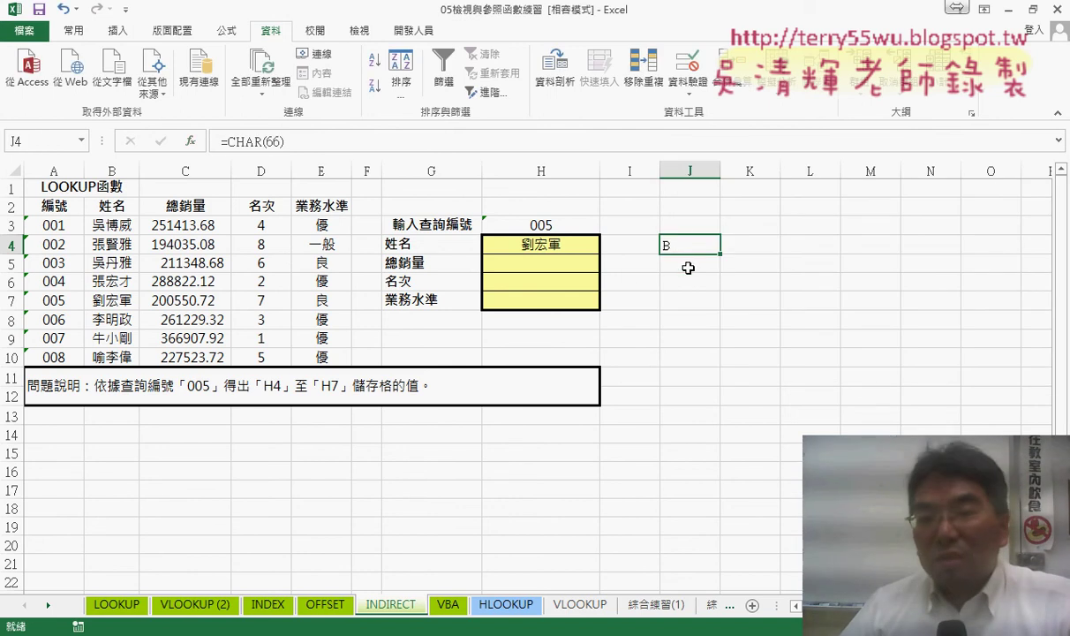
Step: Step through cells J5, J6 and J7, then return to J4
left_click(688, 268)
left_click(685, 279)
left_click(687, 300)
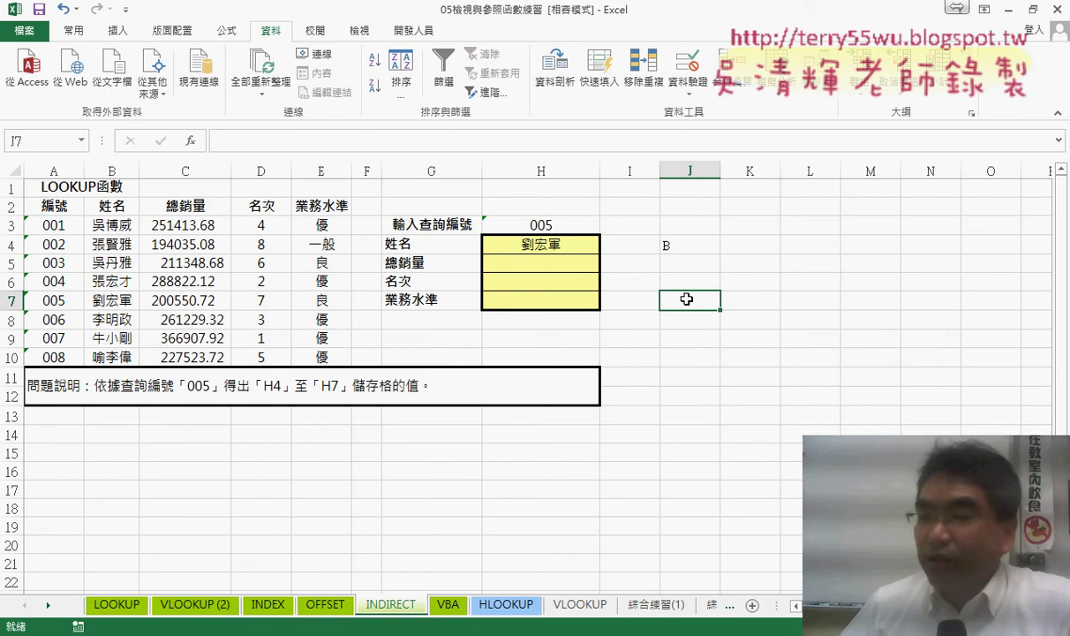
left_click(692, 241)
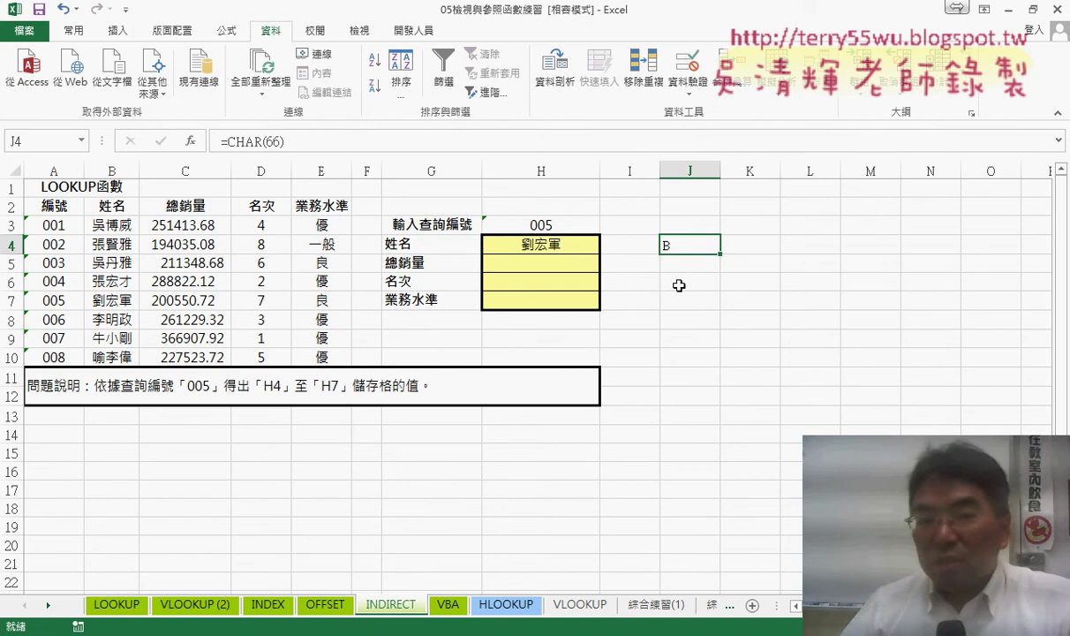
Step: Change the CHAR Number argument in J4 from 66 to 62+ROW()
left_click(256, 142)
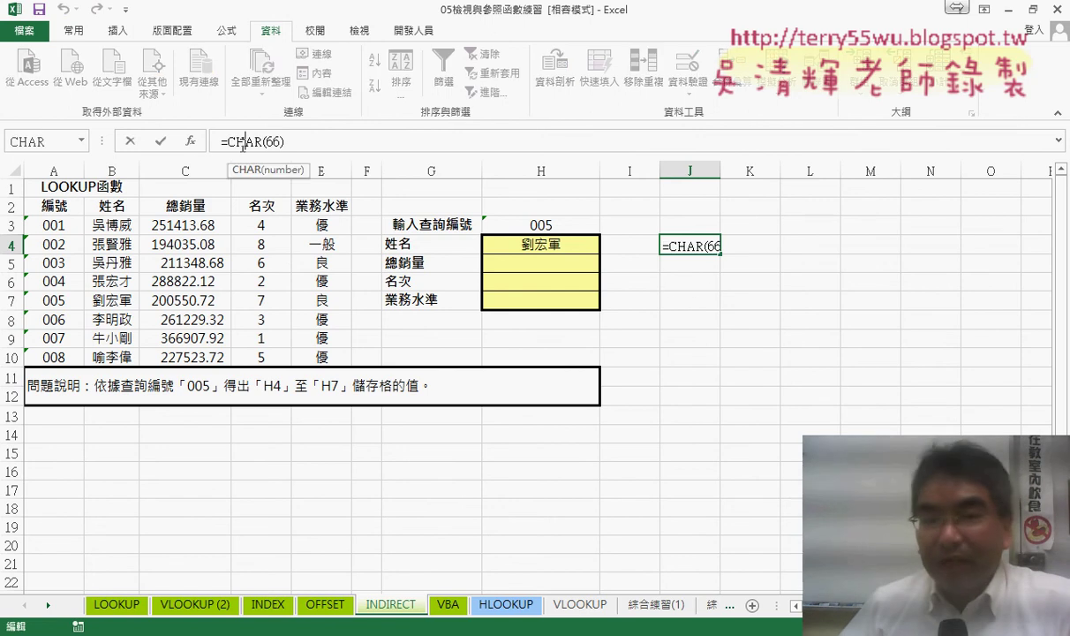
left_click(191, 141)
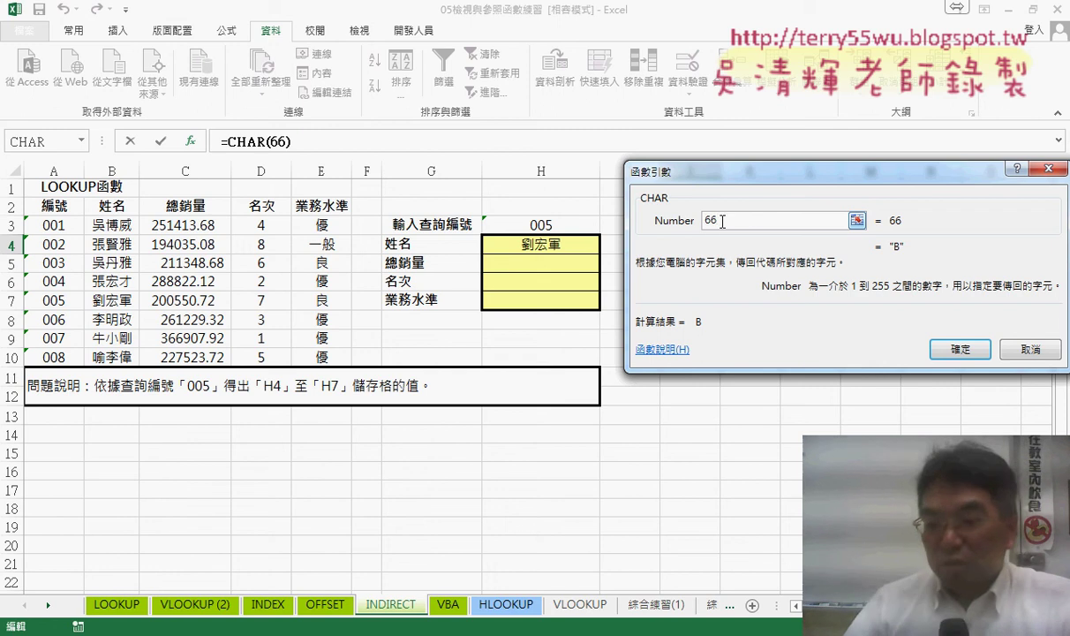
type("+")
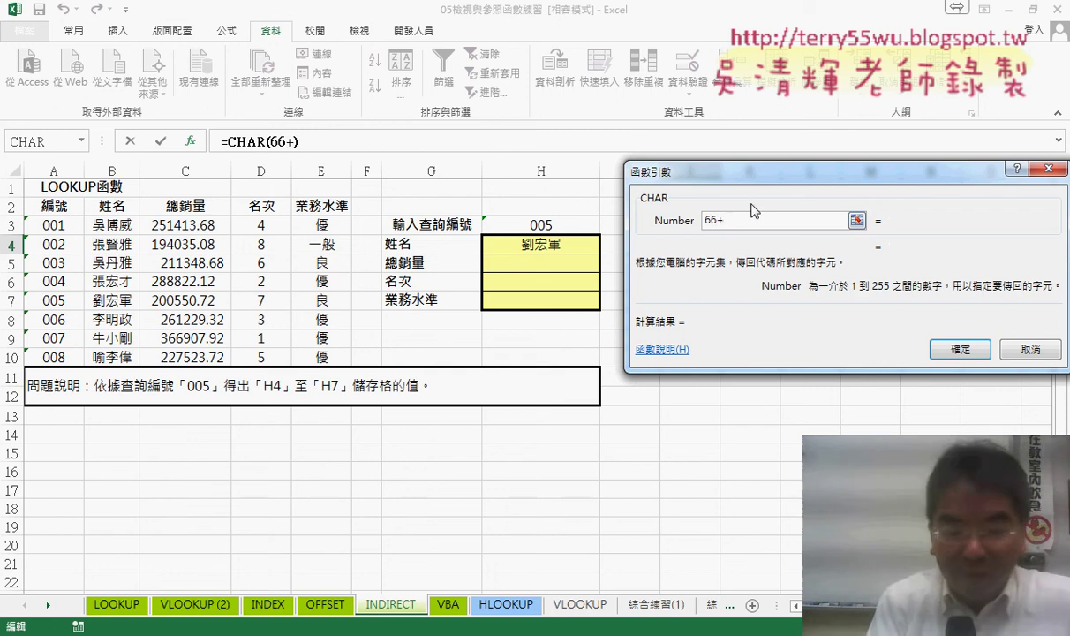
type("row")
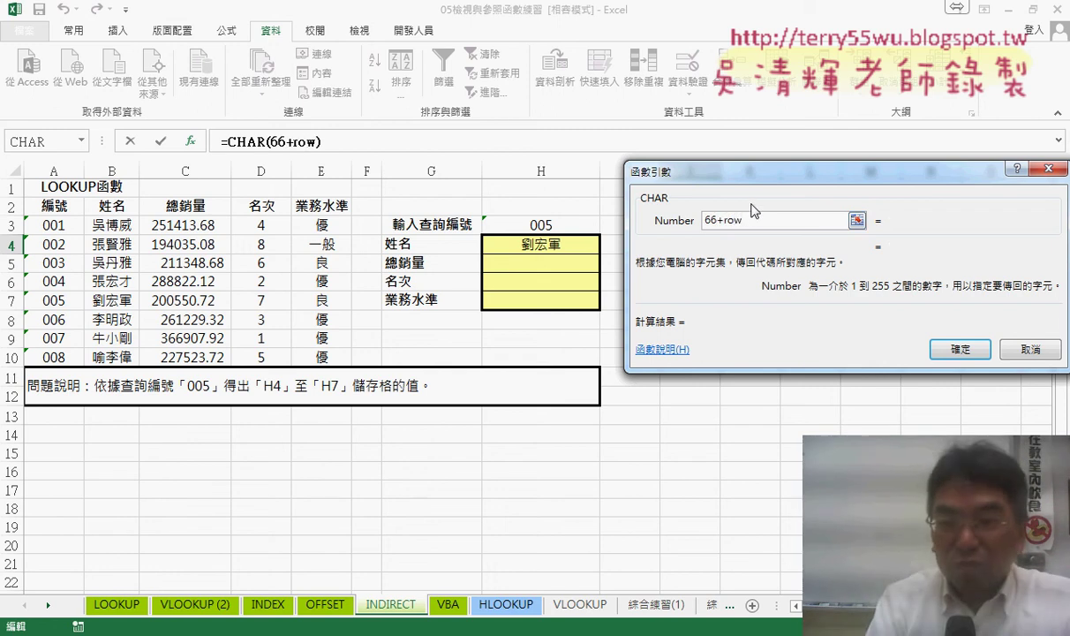
type("(")
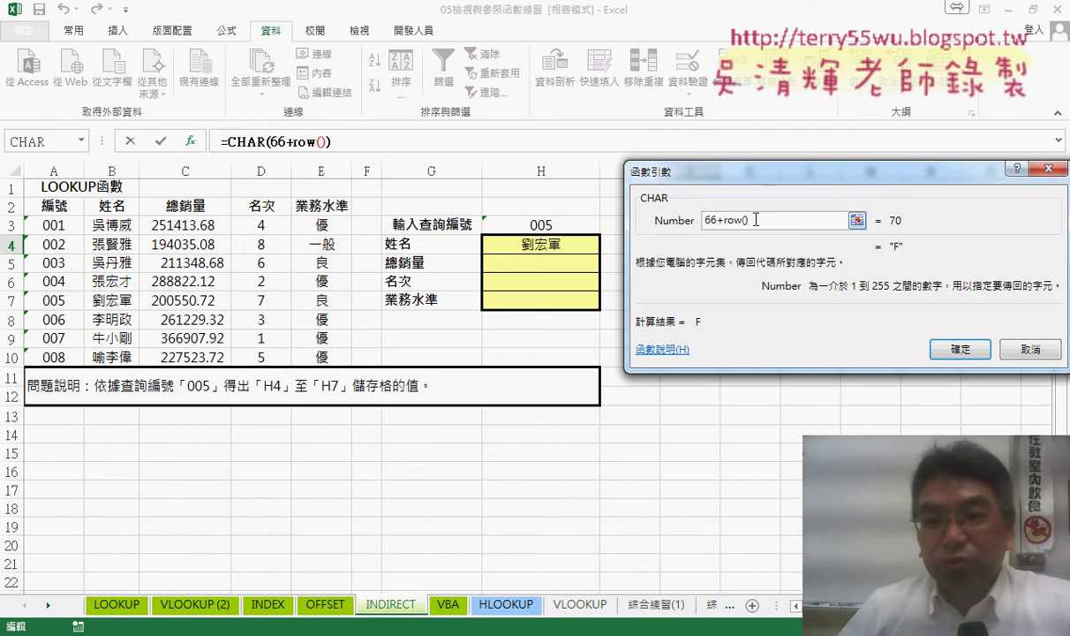
left_click_drag(756, 220, 727, 221)
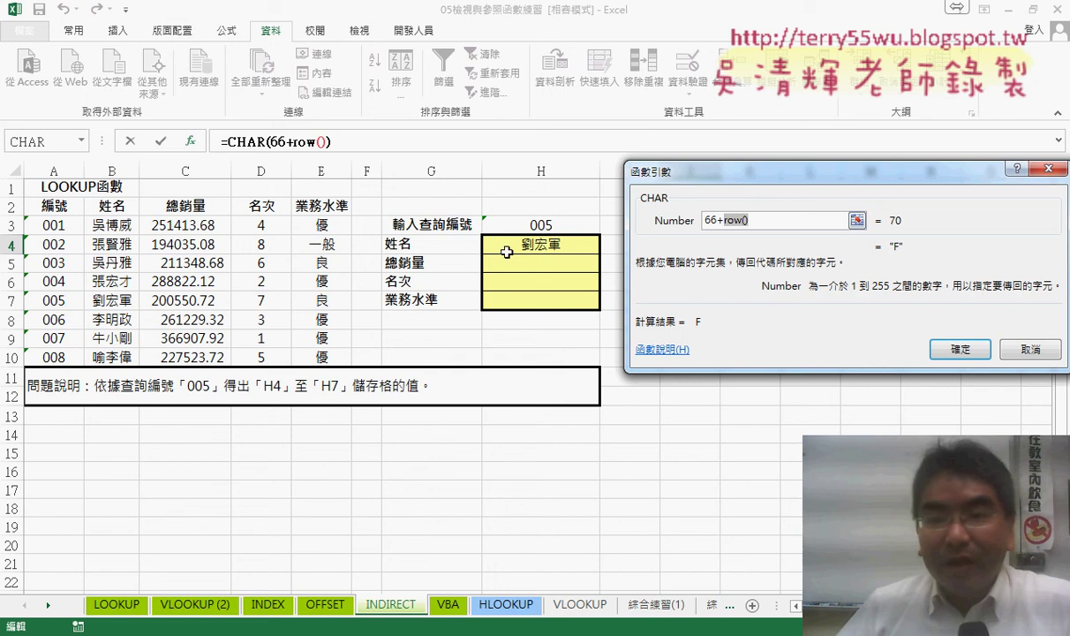
left_click(712, 220)
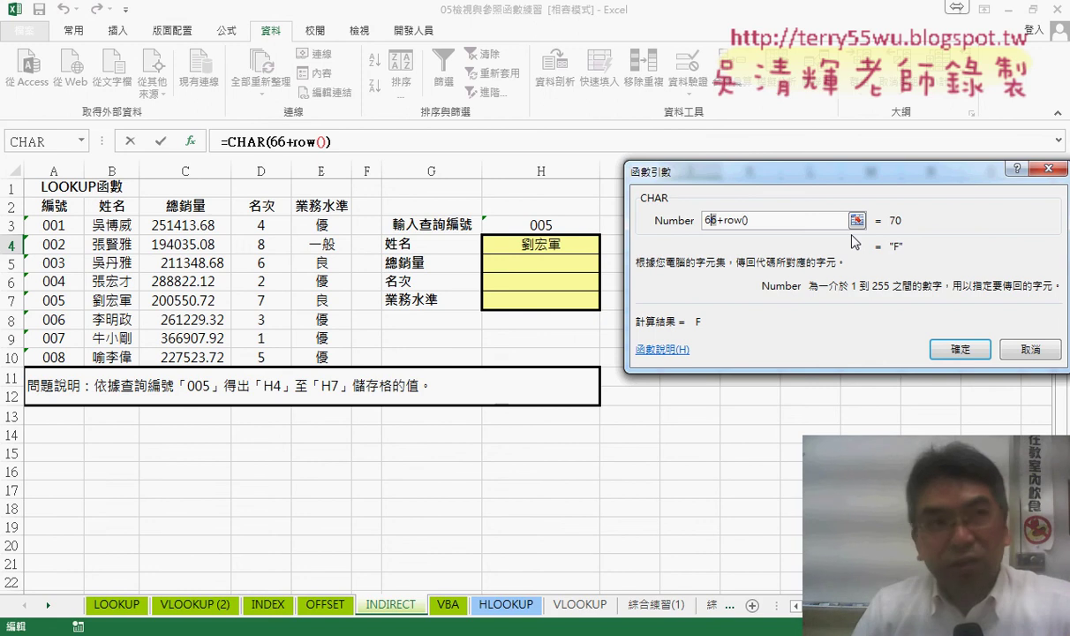
type("2")
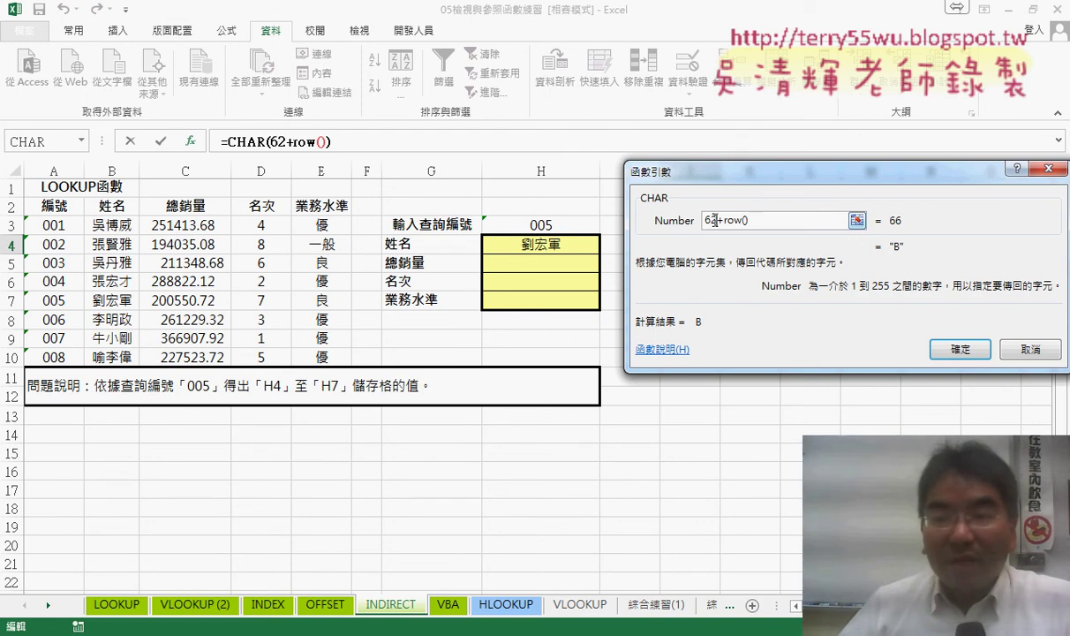
left_click_drag(727, 221, 769, 221)
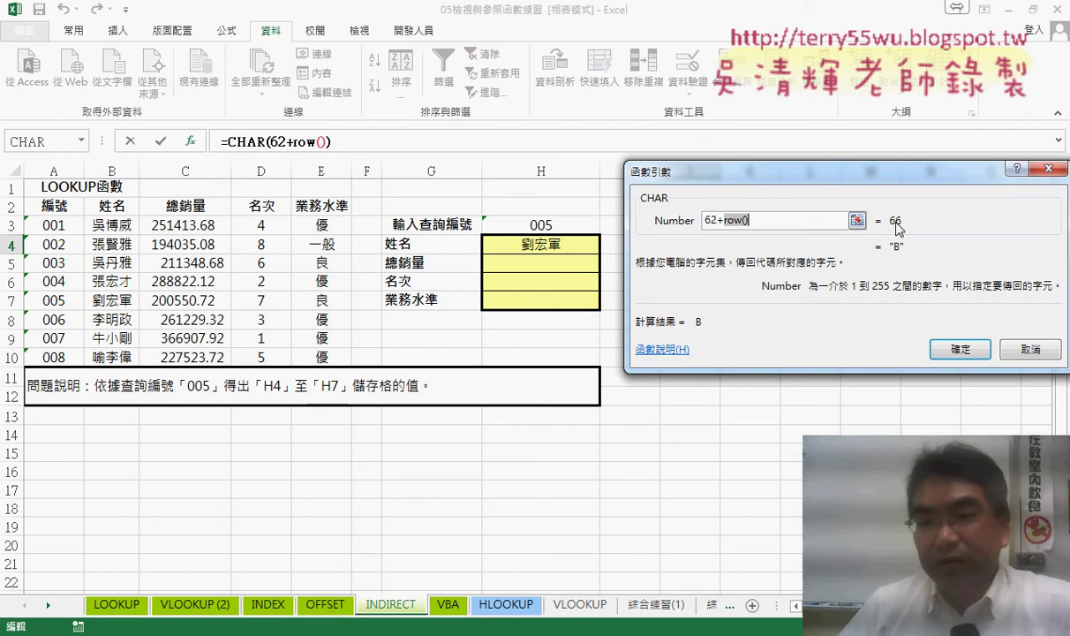
left_click(960, 349)
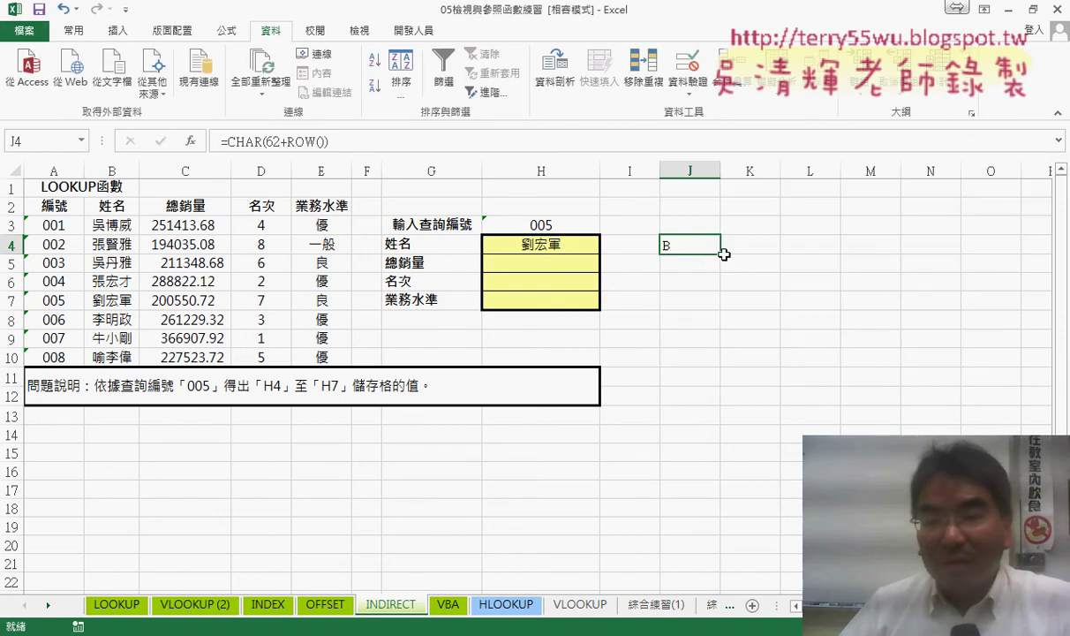
Step: Fill J4's CHAR formula down to J7, giving B, C, D, E, and reopen its arguments
left_click_drag(724, 253, 720, 312)
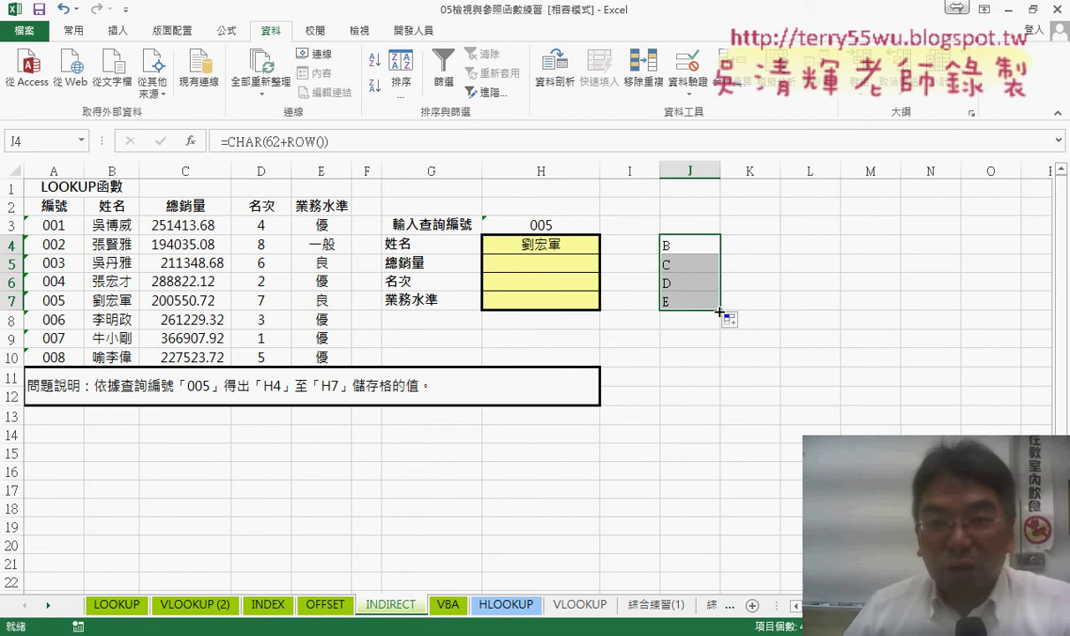
left_click(691, 244)
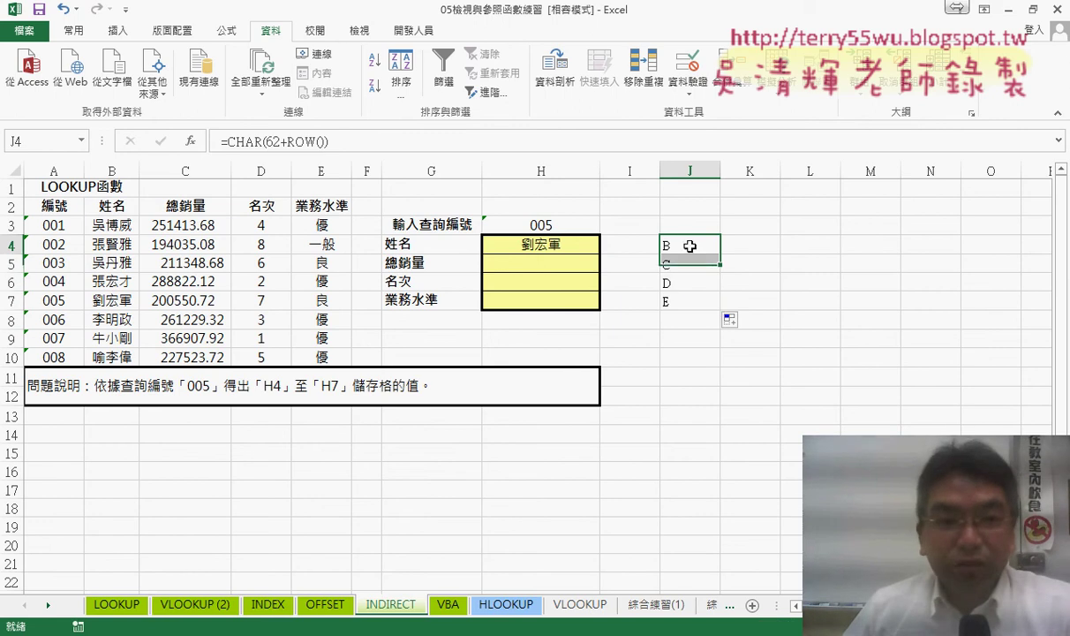
left_click(248, 141)
left_click(190, 142)
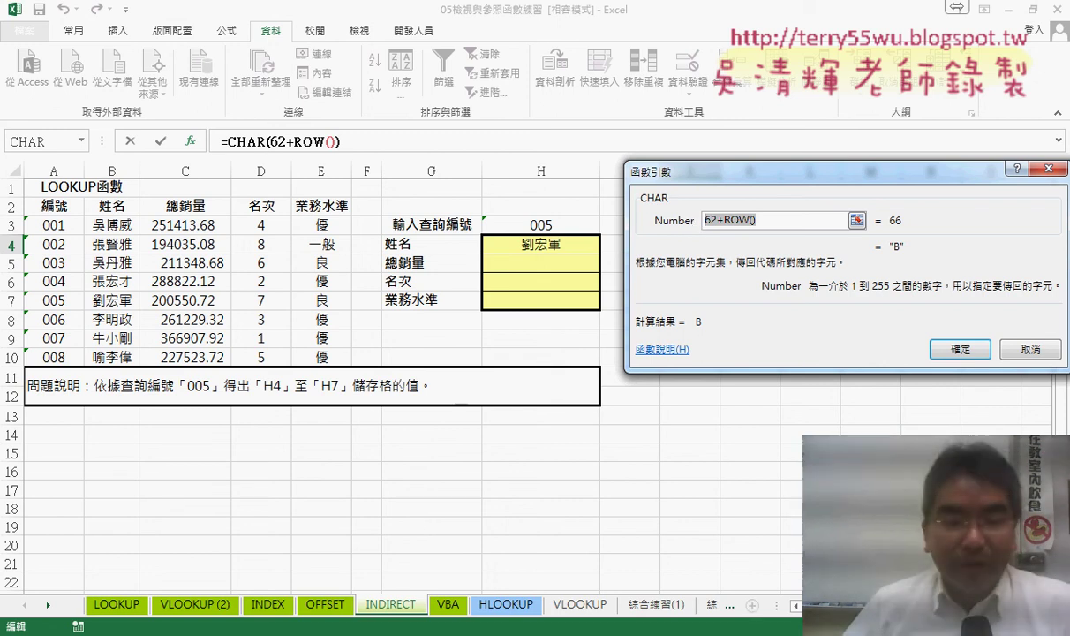
mouse_move(177, 635)
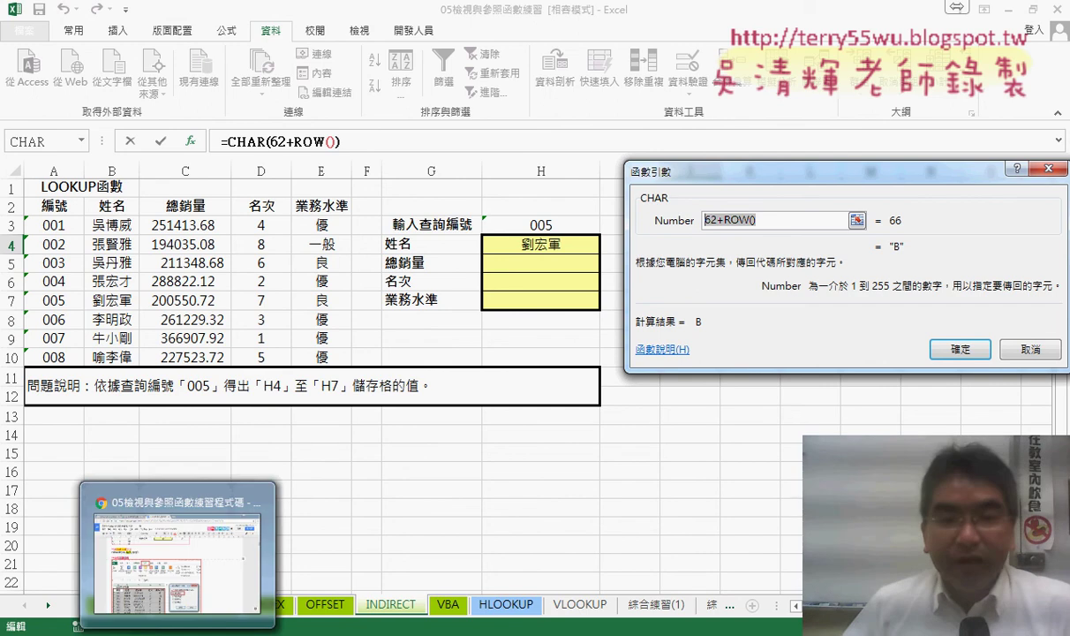
left_click(176, 557)
scroll(449, 365, "down", 5)
scroll(450, 366, "down", 5)
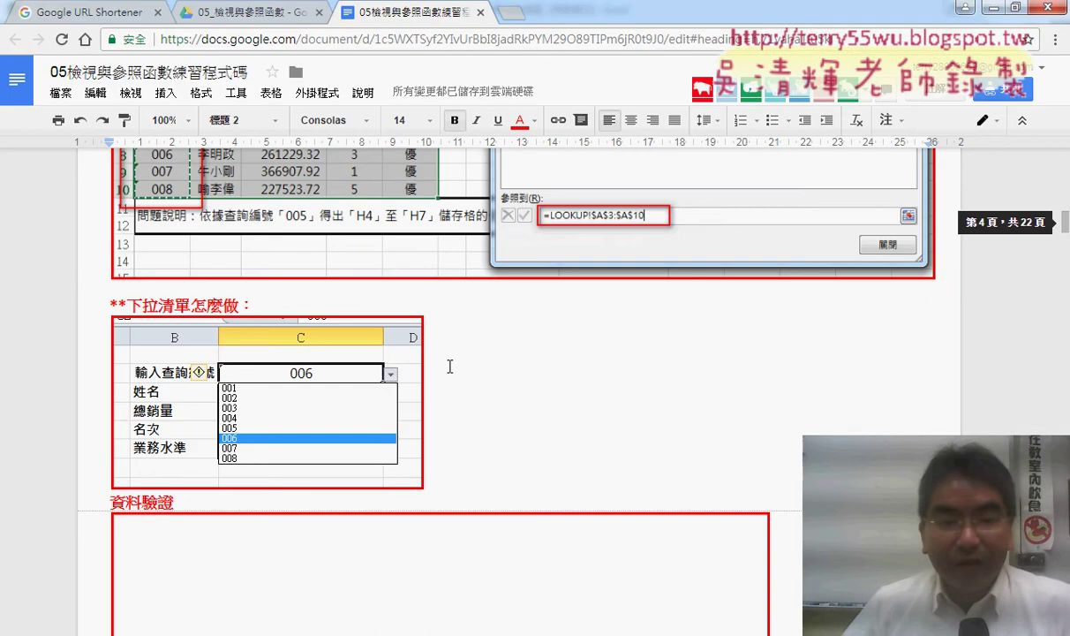
scroll(450, 366, "down", 10)
scroll(450, 366, "down", 10)
scroll(450, 366, "down", 10)
scroll(450, 366, "down", 1)
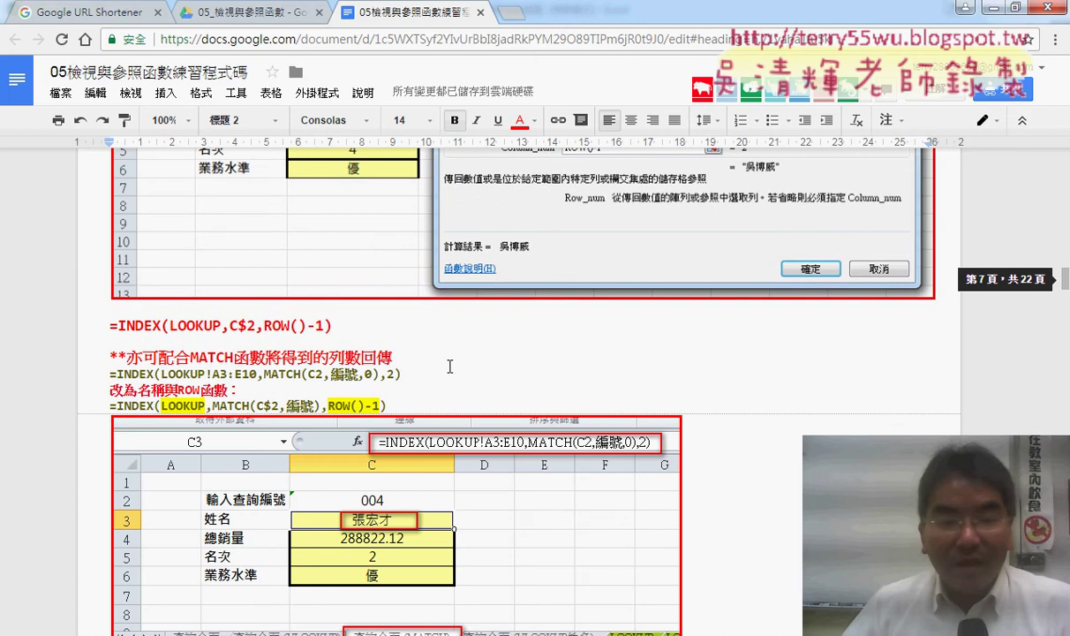
scroll(450, 366, "down", 5)
scroll(450, 366, "down", 3)
scroll(449, 366, "down", 10)
scroll(450, 365, "down", 3)
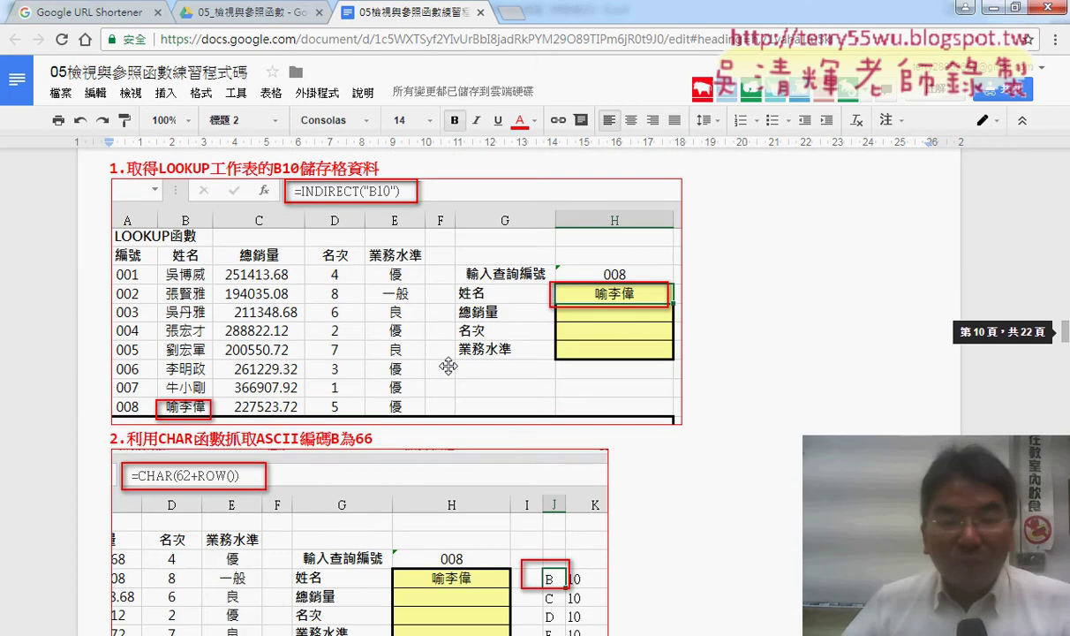
scroll(449, 365, "down", 5)
scroll(449, 366, "down", 2)
scroll(449, 366, "down", 3)
scroll(301, 274, "up", 2)
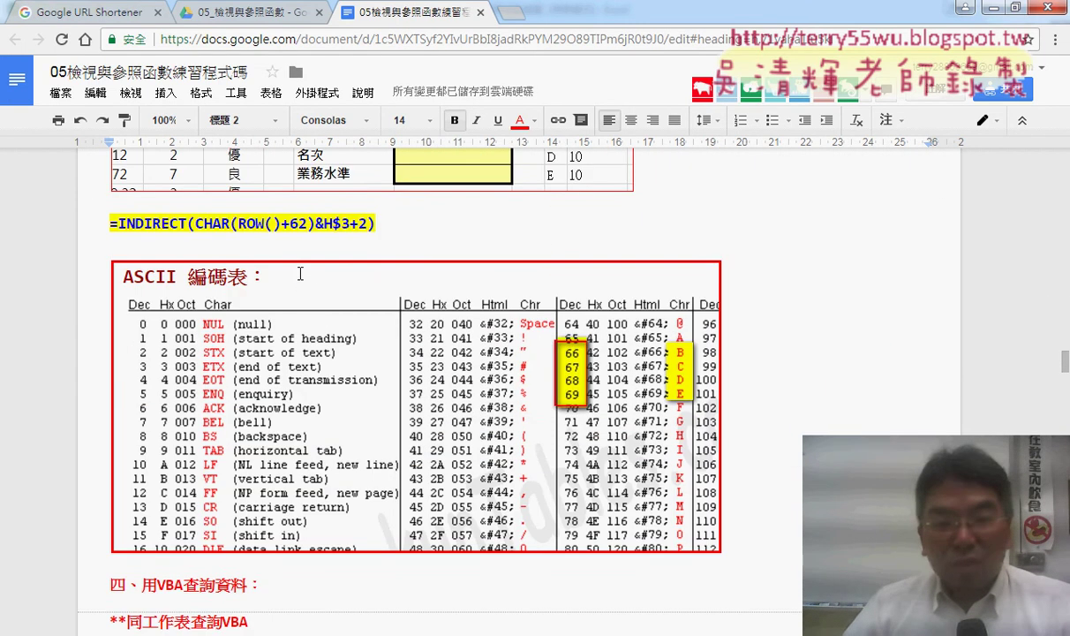
scroll(301, 274, "up", 1)
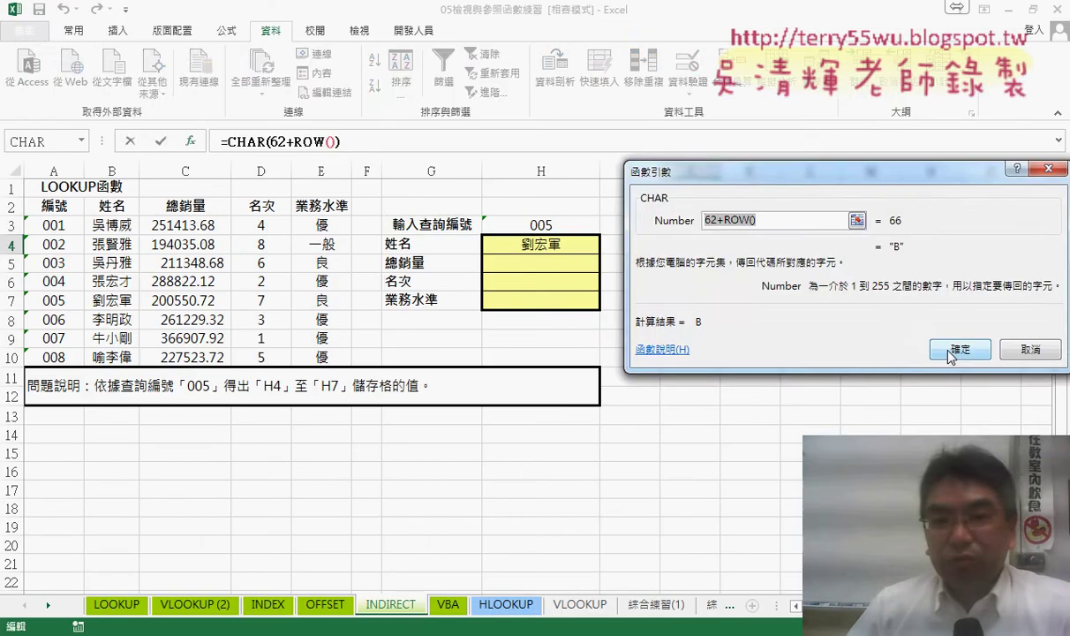
Step: Close the CHAR function arguments and check H4's INDIRECT formula
left_click(949, 352)
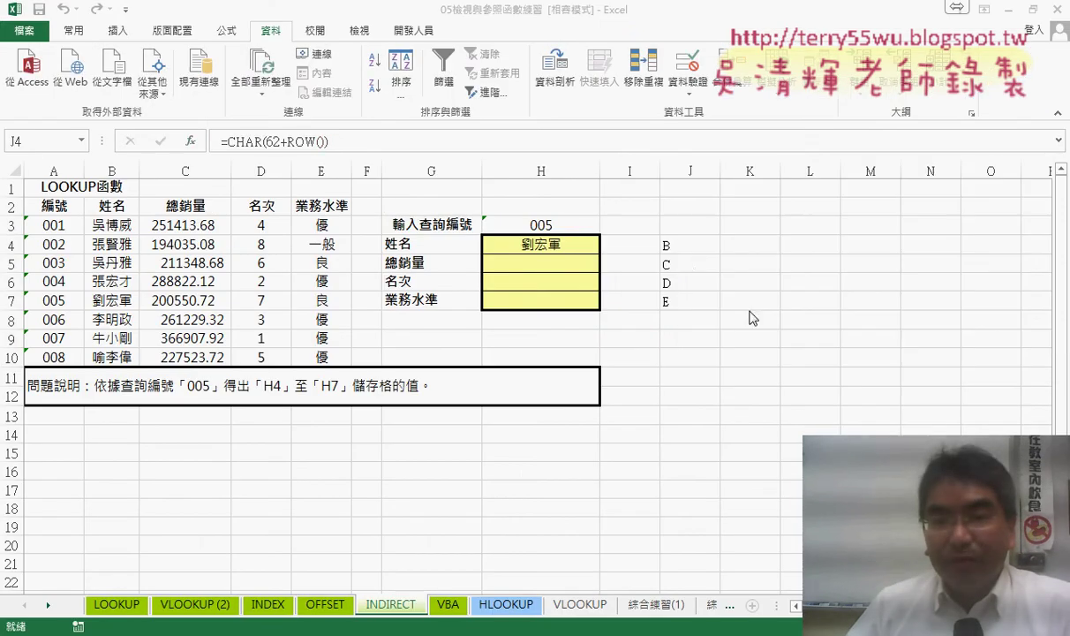
left_click(590, 252)
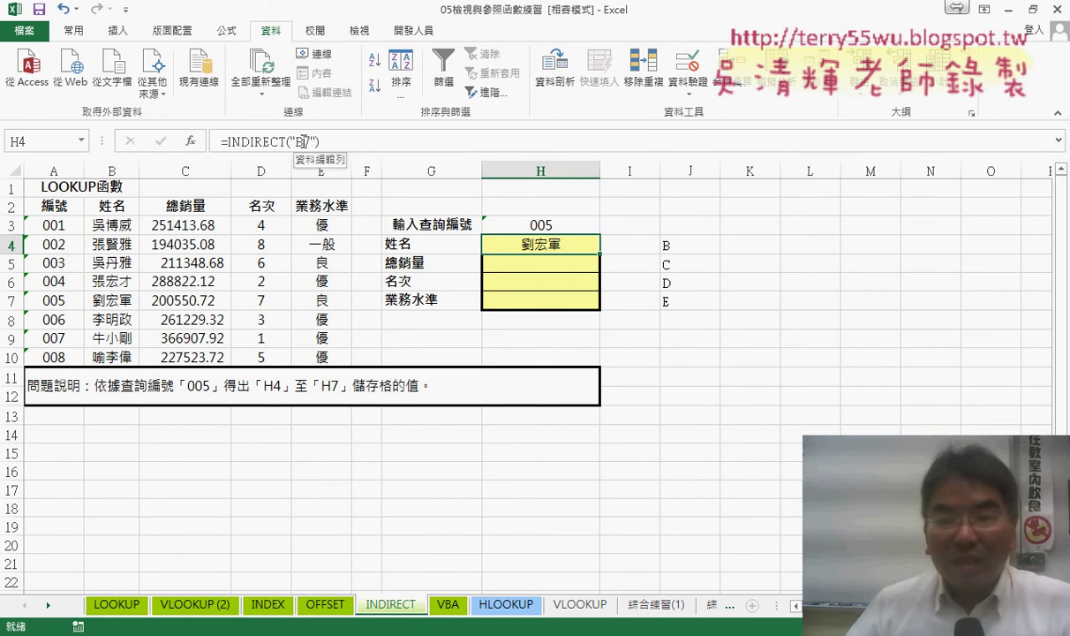
left_click(749, 244)
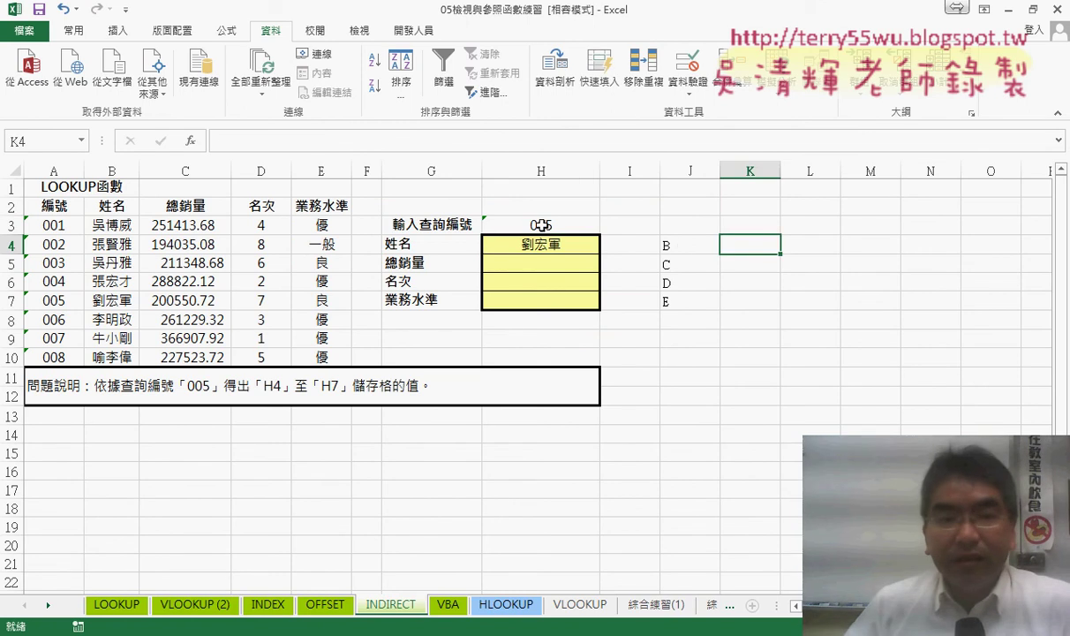
Step: Inspect the IDs 001–008 in A3:A10, ID 005 in A7 and the A1/A2 headers, then select K4
left_click_drag(46, 221, 63, 355)
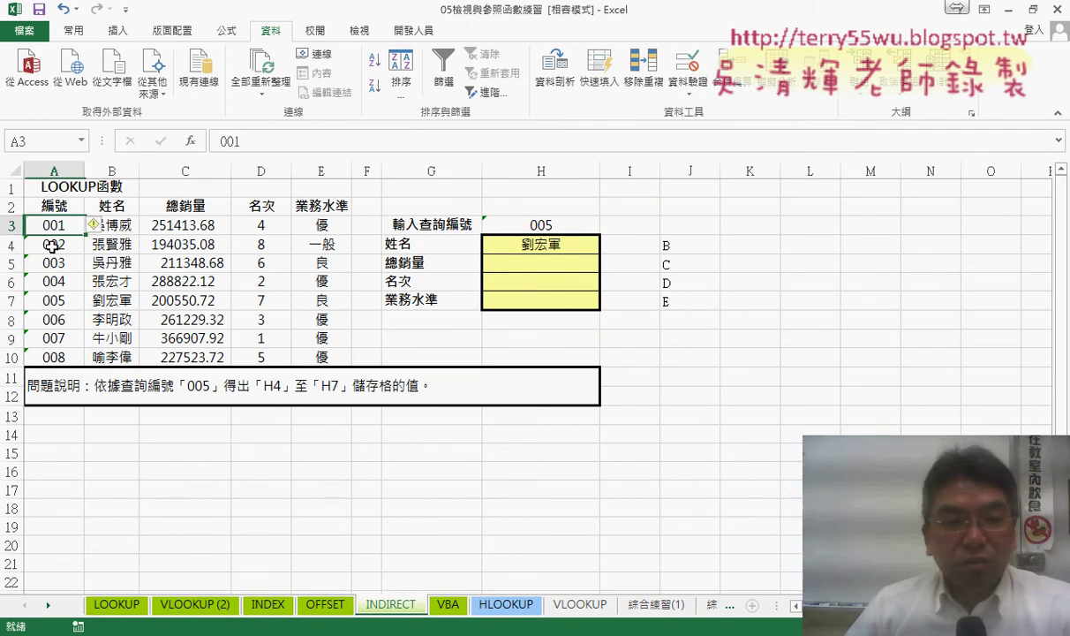
left_click(49, 223)
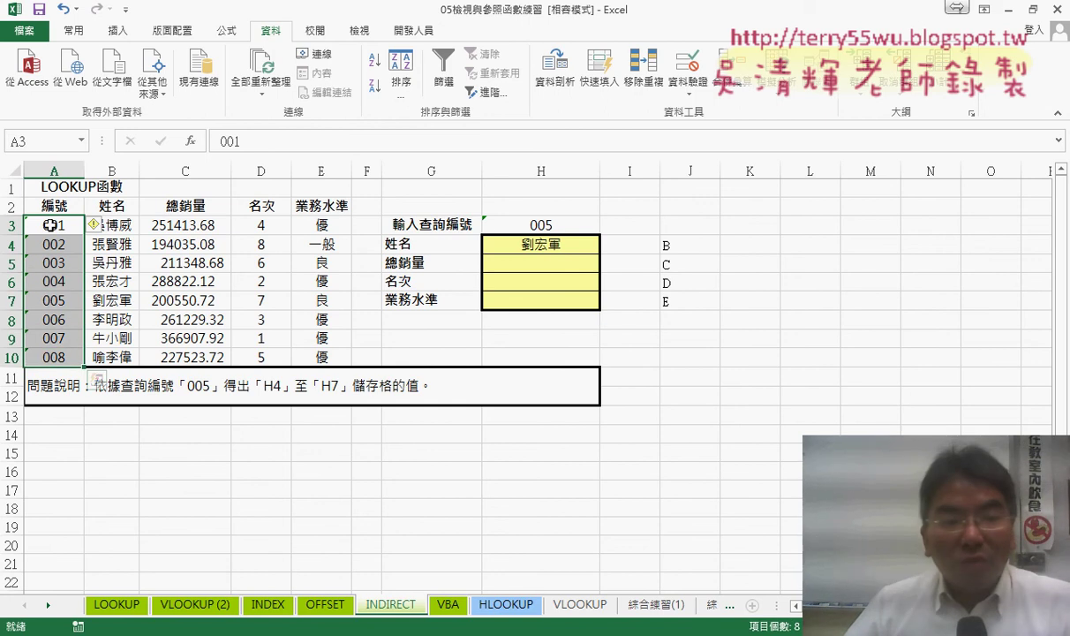
left_click(41, 302)
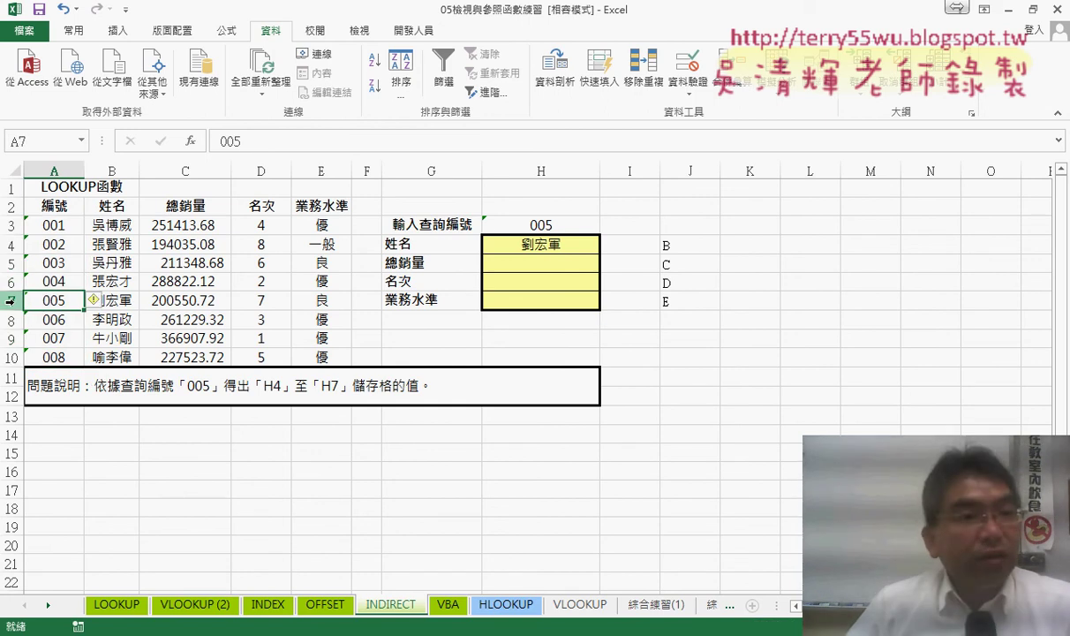
left_click(54, 187)
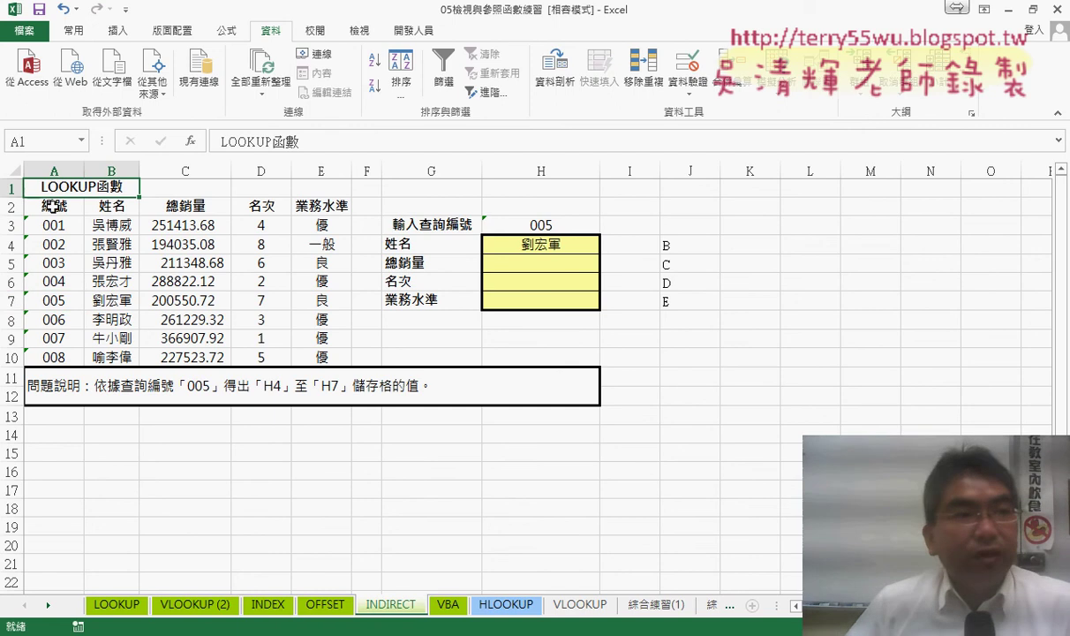
left_click(53, 205)
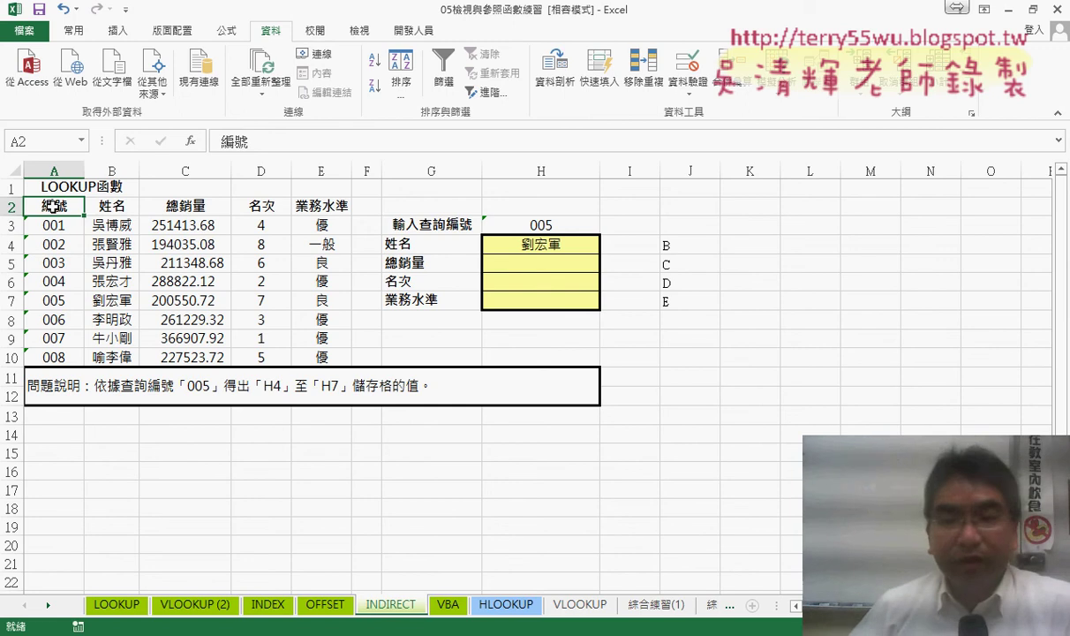
left_click(749, 245)
Step: Enter the test formula =H3+2 in K4
left_click(266, 142)
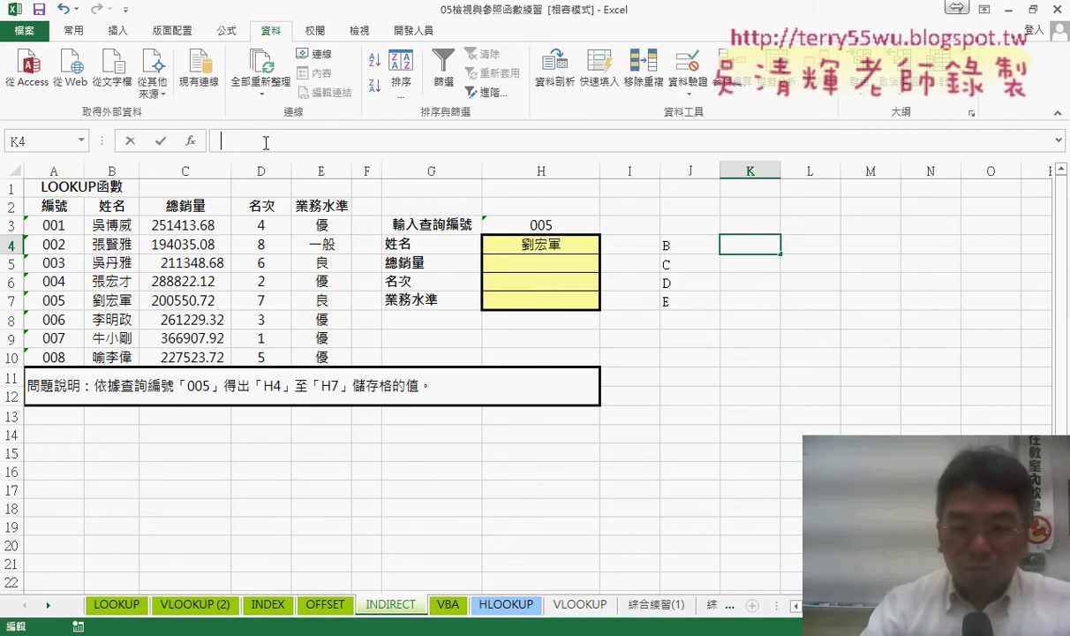
type("=")
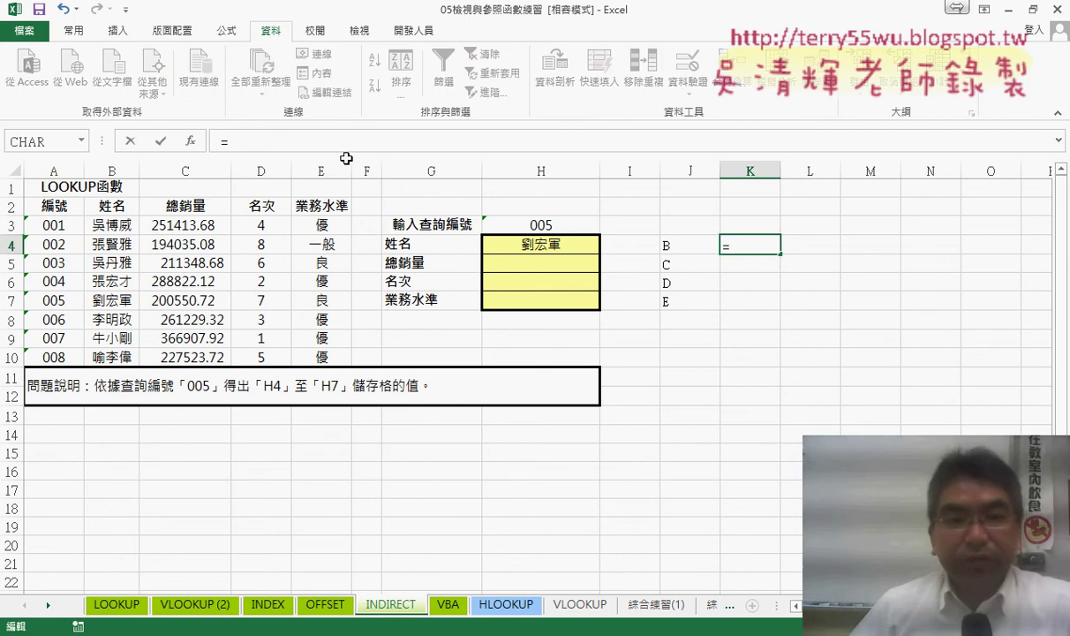
left_click(547, 224)
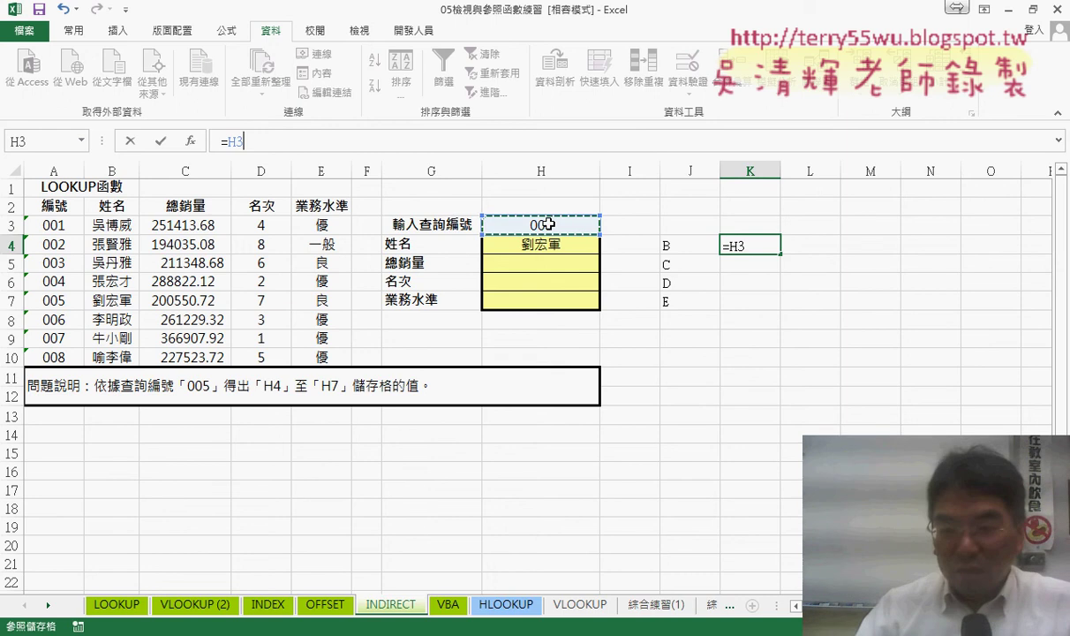
type("+2")
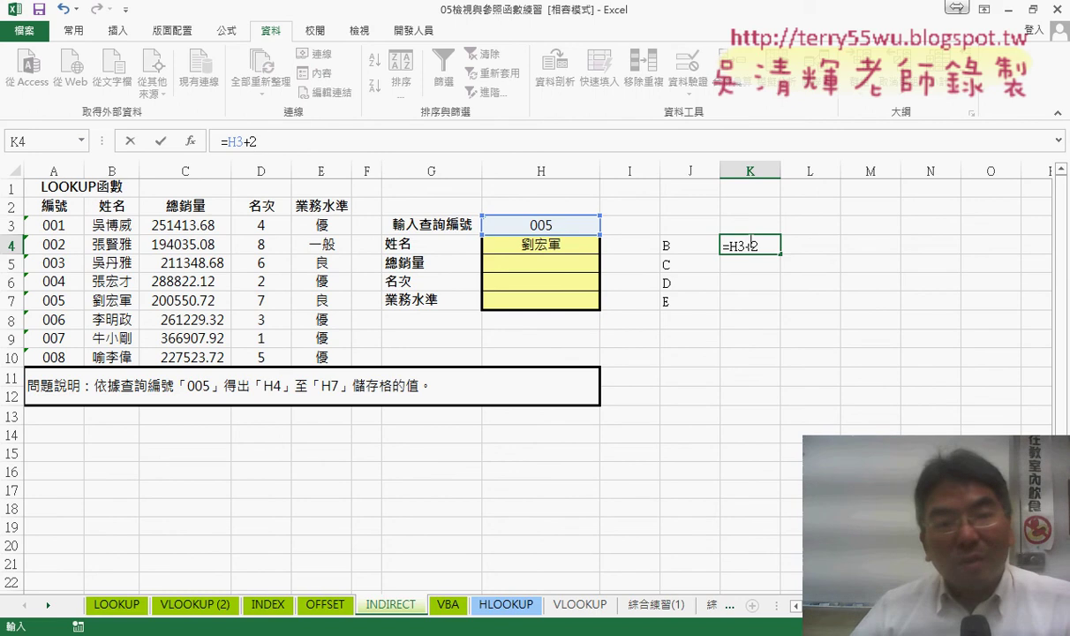
left_click(163, 148)
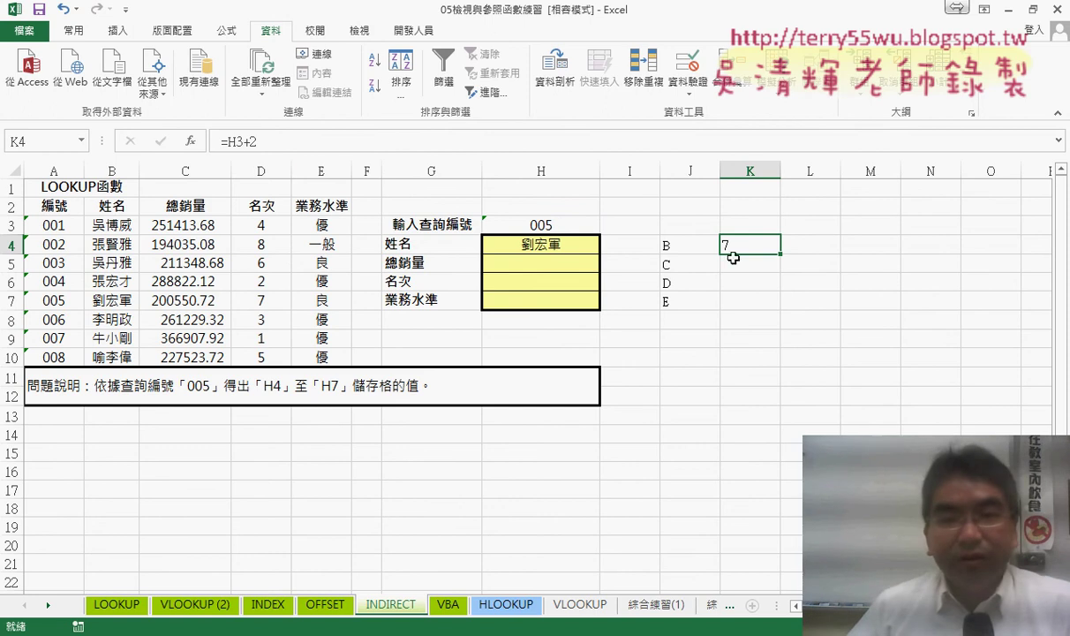
left_click(251, 141)
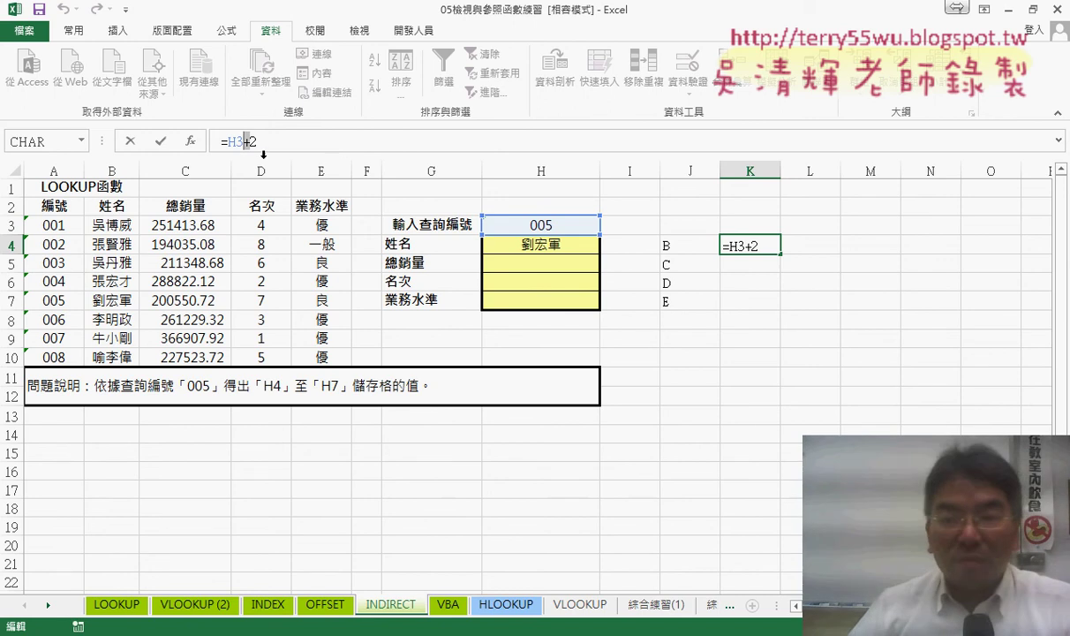
left_click(160, 141)
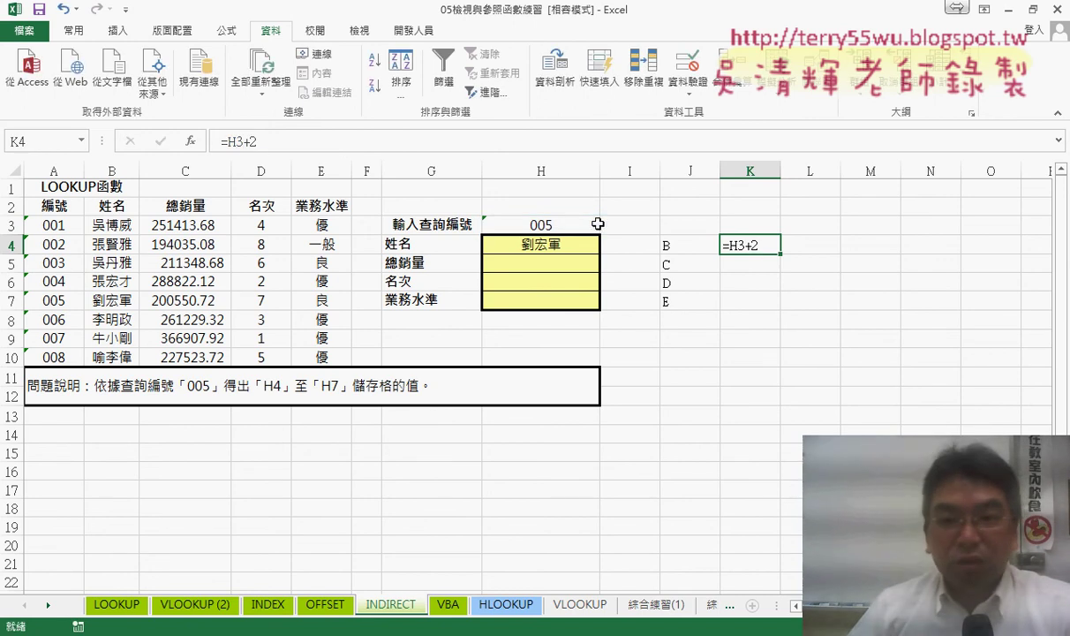
Step: Reformat K4 from Text to General and re-enter it so =H3+2 shows 7
right_click(752, 251)
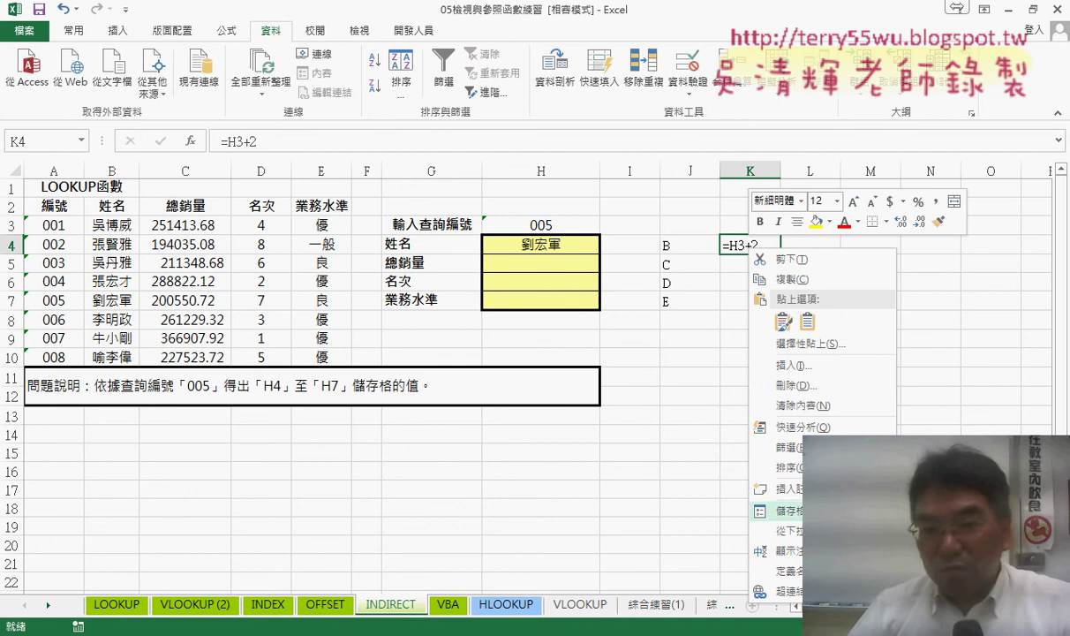
left_click(789, 511)
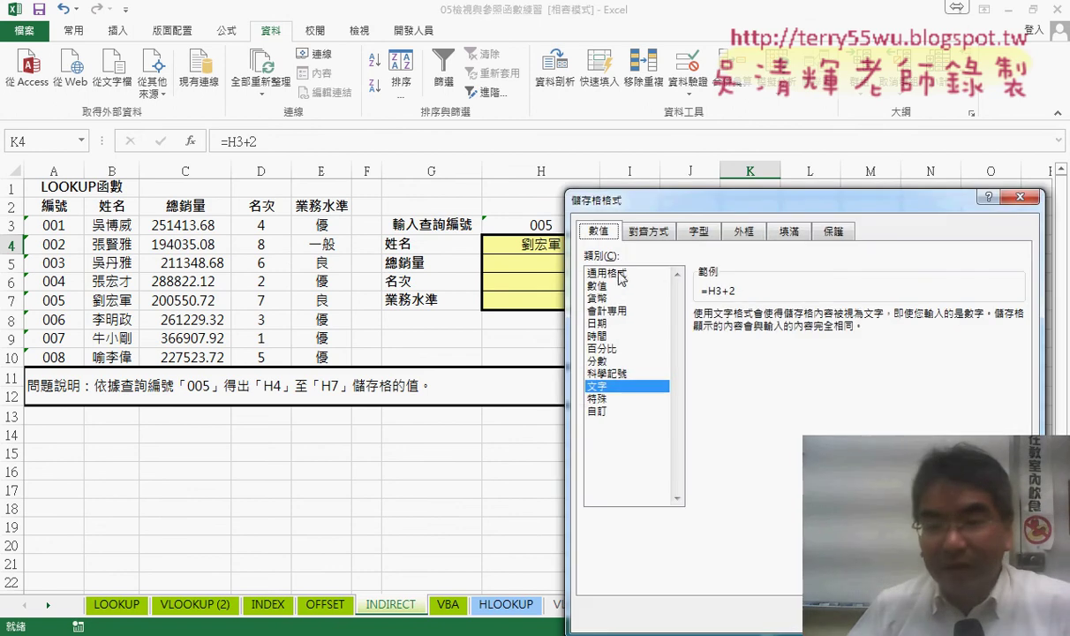
left_click(621, 275)
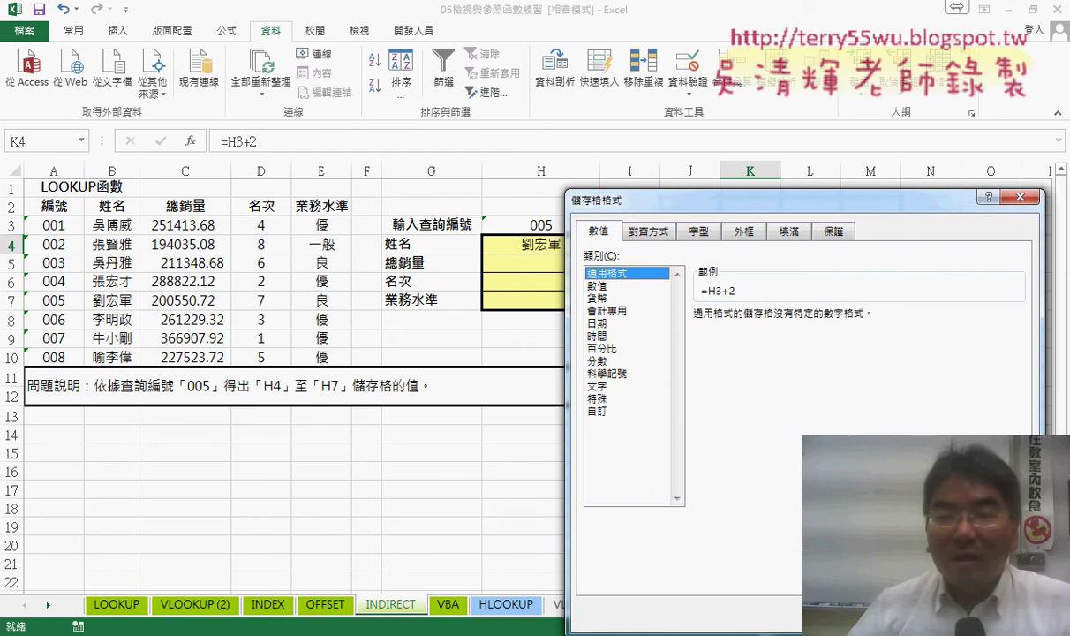
key("Return")
left_click(238, 141)
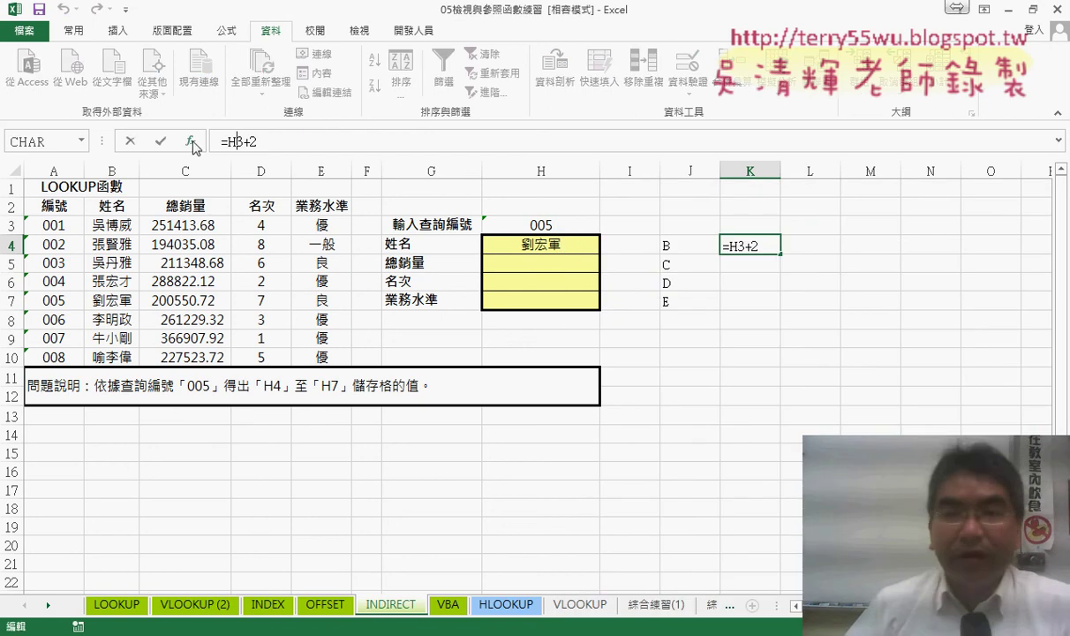
left_click(160, 141)
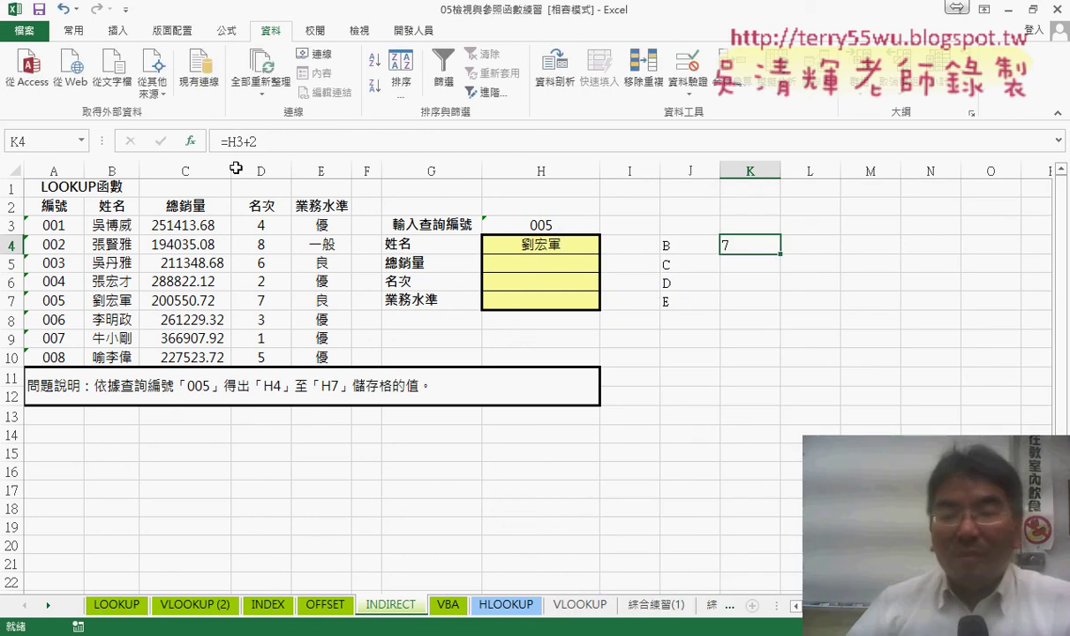
left_click(688, 247)
left_click(765, 246)
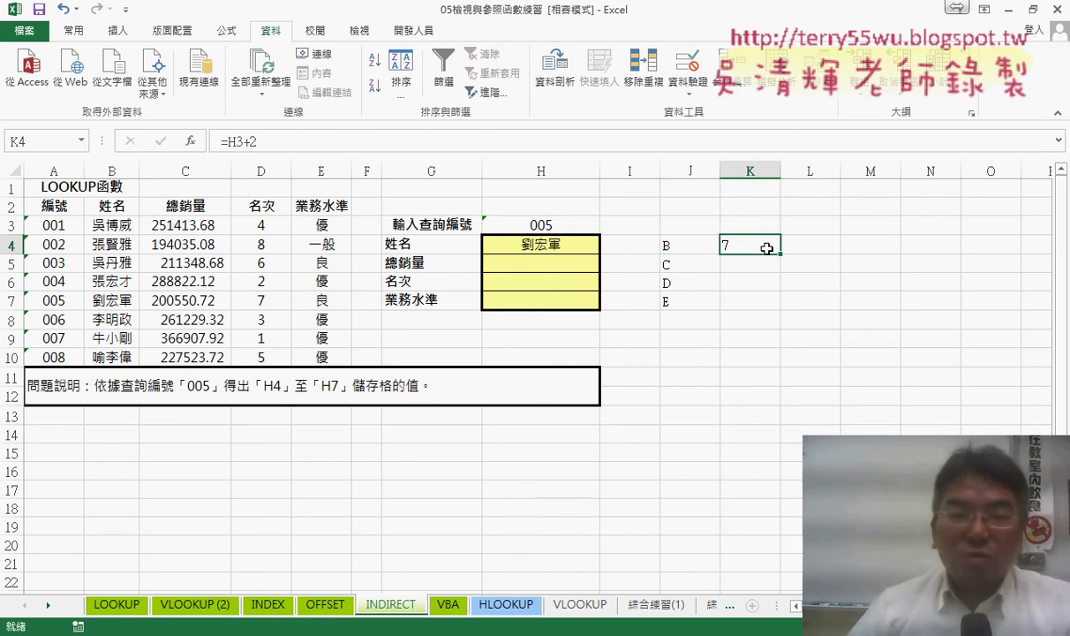
left_click(700, 251)
Step: Copy the CHAR(62+ROW()) part of J4's formula
left_click_drag(329, 142, 227, 142)
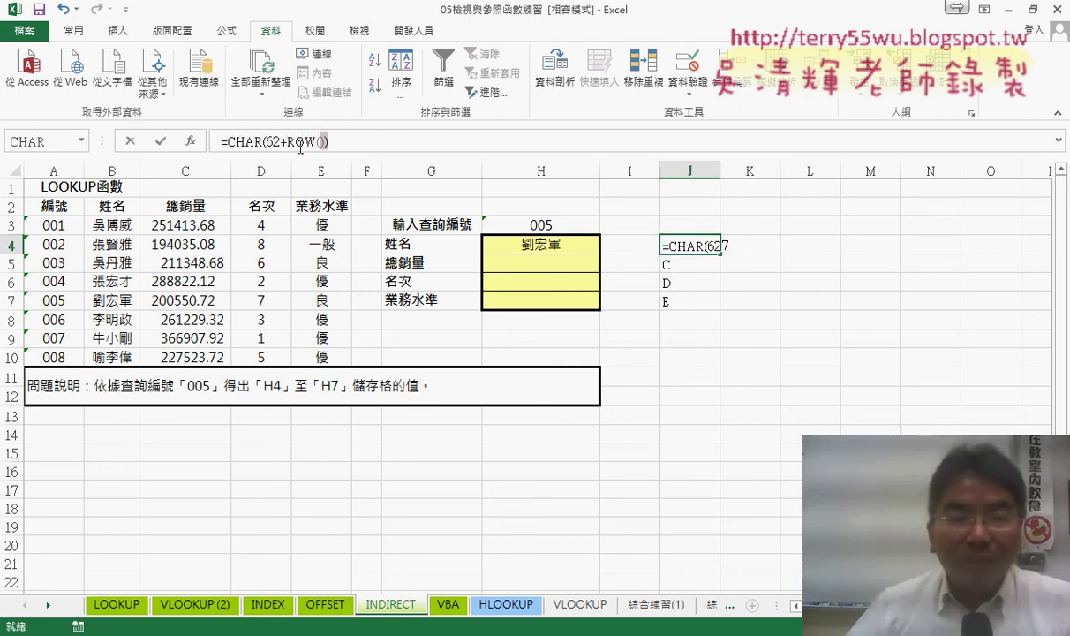
right_click(274, 139)
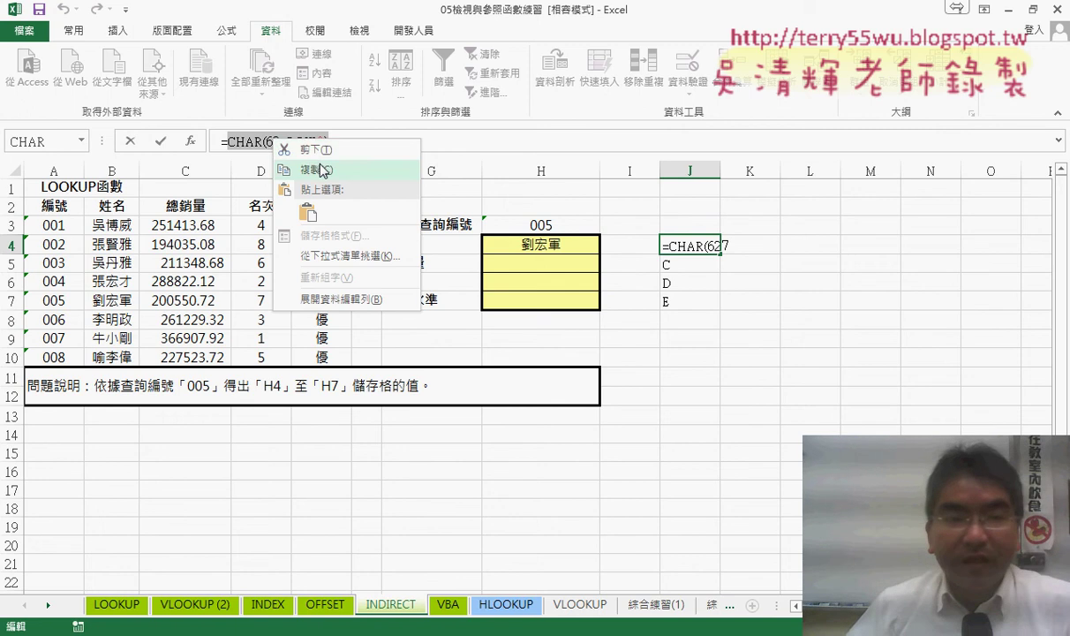
left_click(306, 165)
left_click(131, 141)
Step: Set H4's INDIRECT Ref_text to CHAR(62+ROW())&H3+2, which resolves to B7
left_click(540, 242)
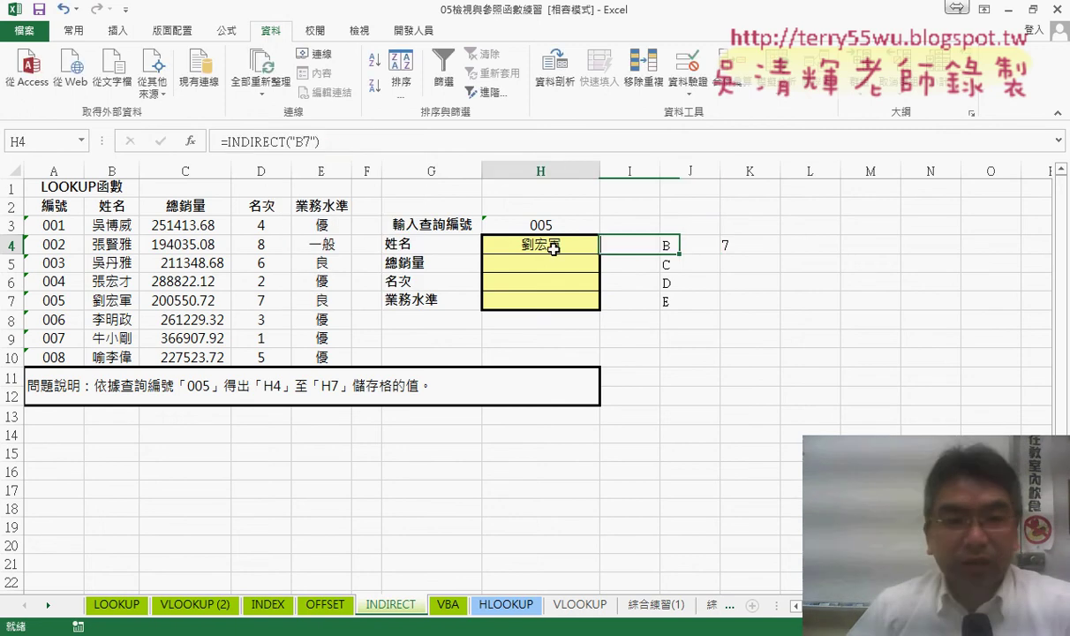
left_click(296, 141)
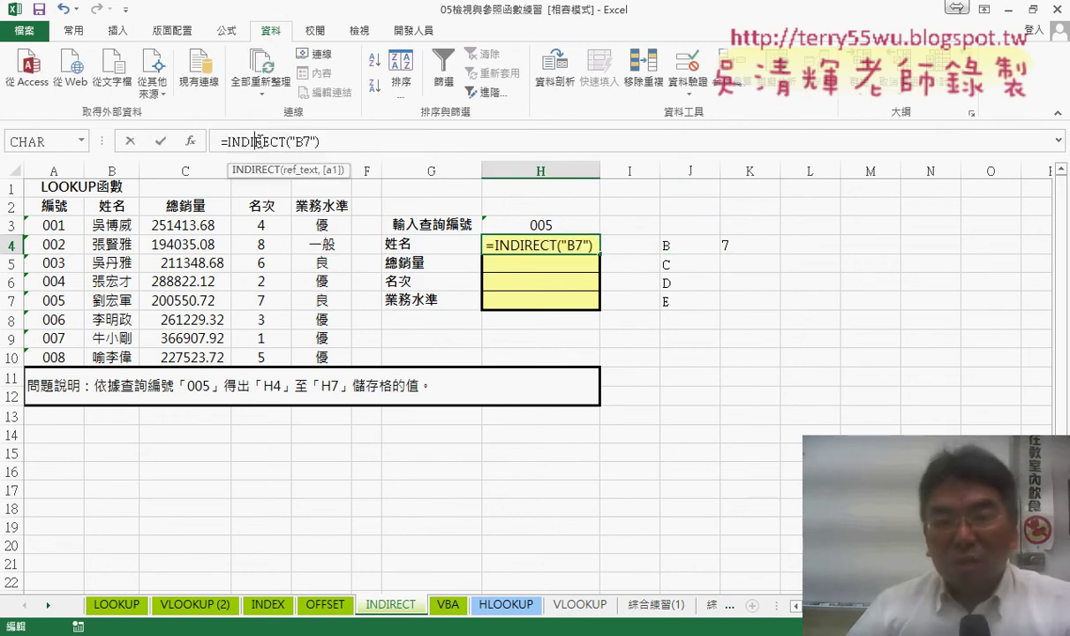
left_click(190, 142)
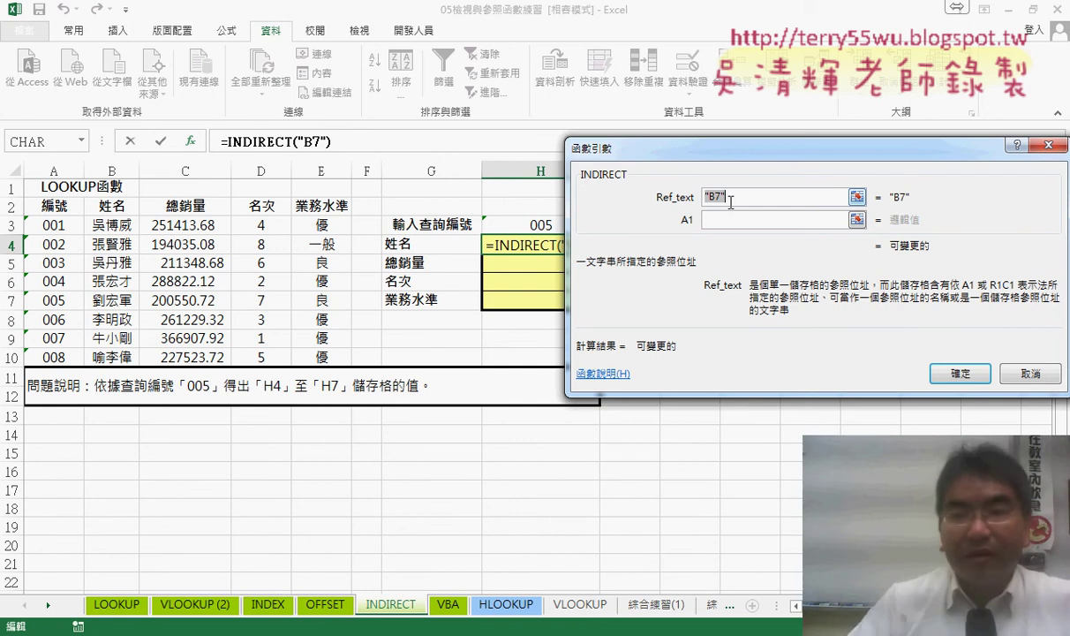
key("ctrl+v")
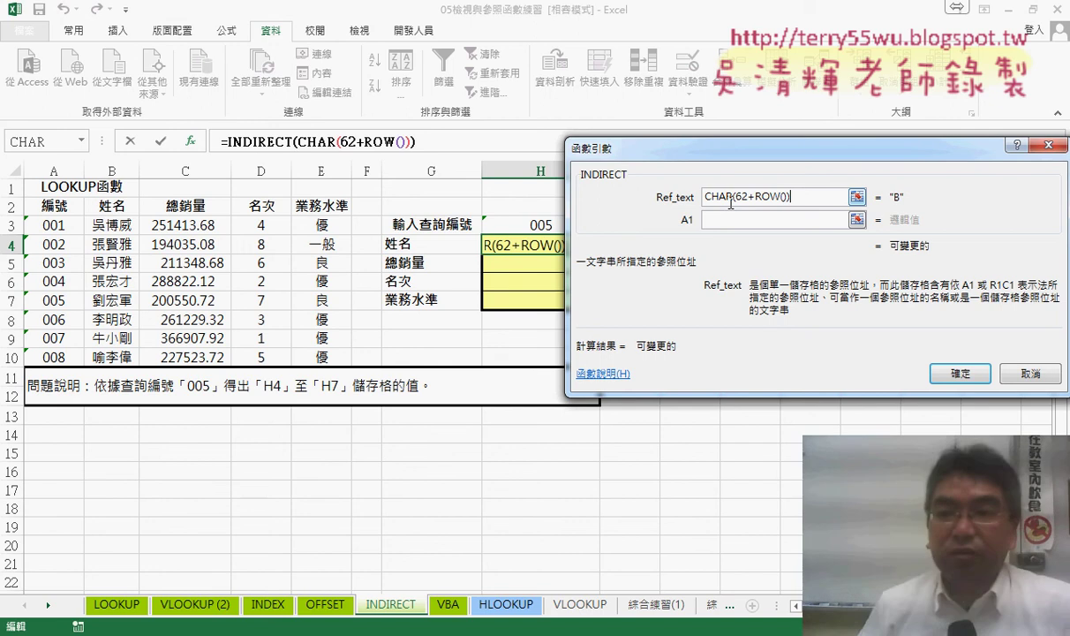
type("&")
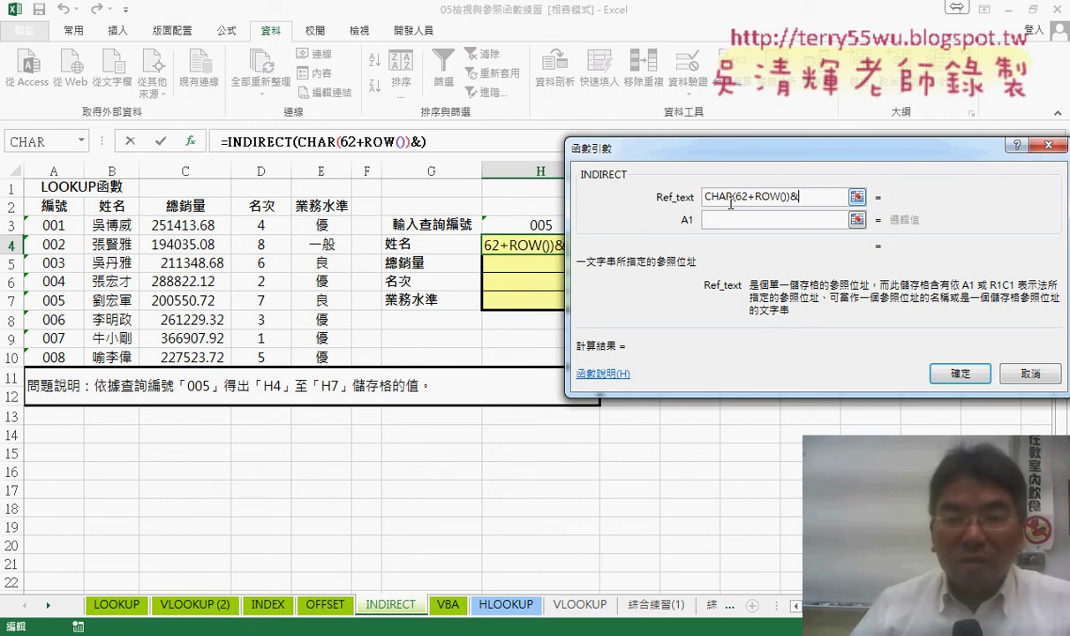
left_click(533, 226)
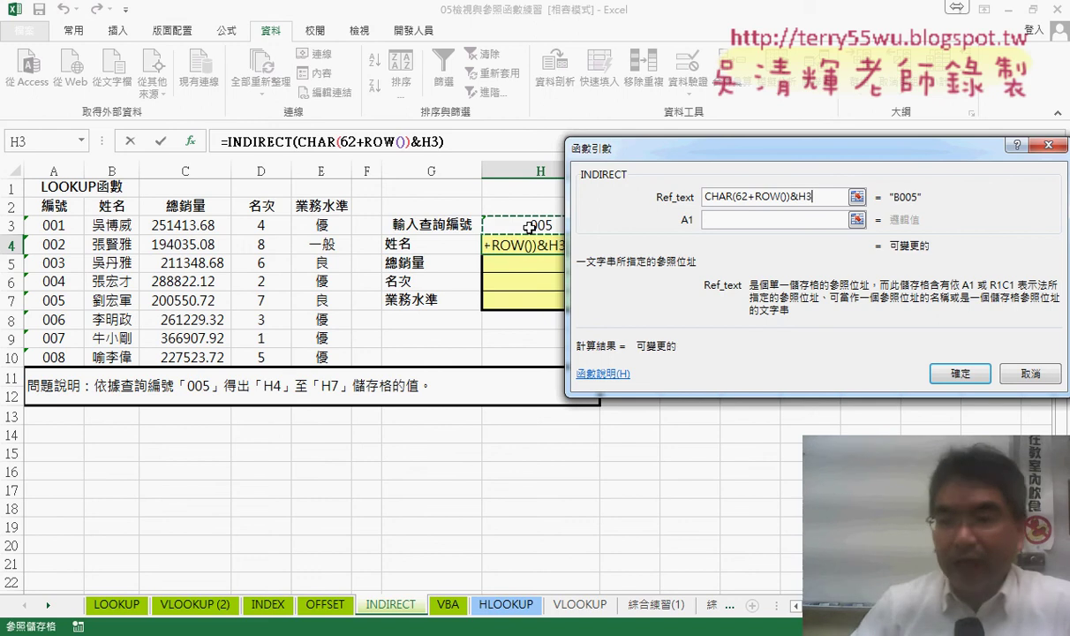
type("+2")
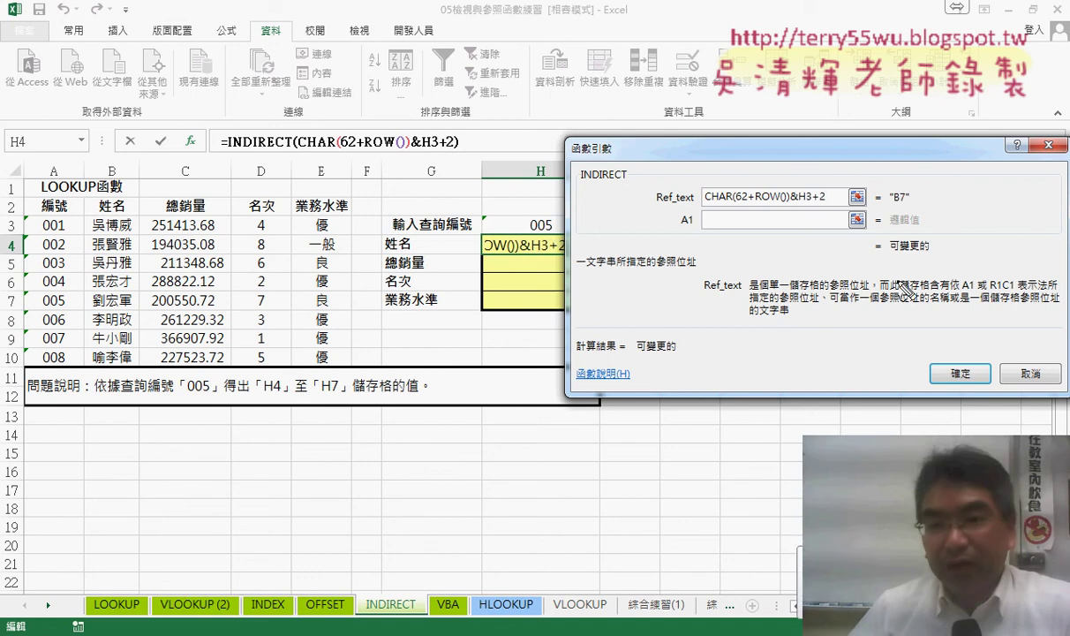
left_click_drag(706, 202, 825, 201)
left_click_drag(919, 187, 919, 212)
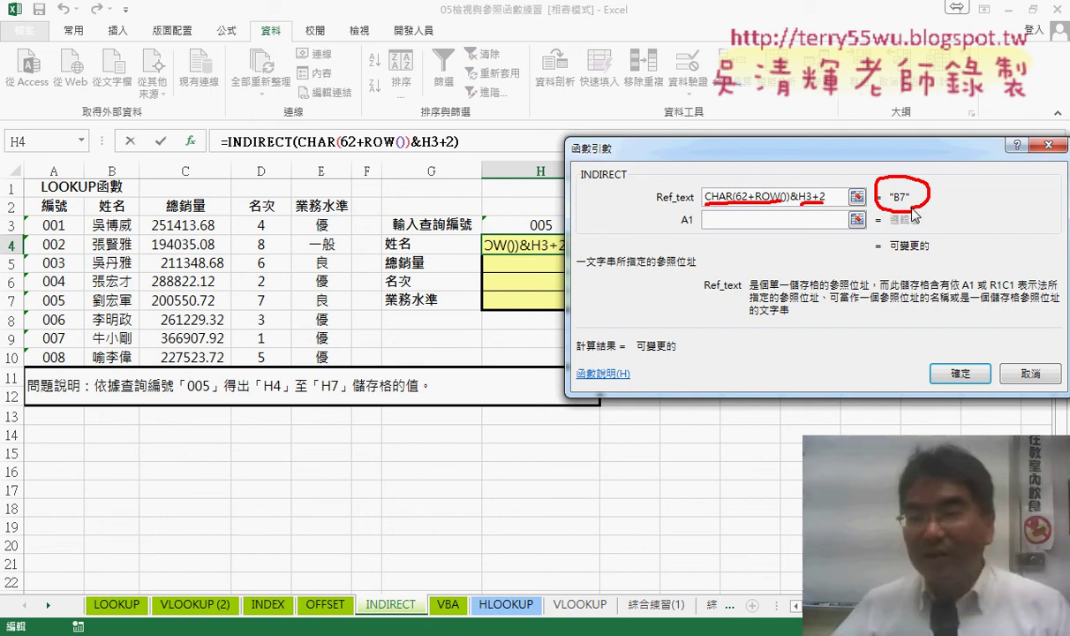
key("Escape")
Step: Change H3 to H$3 in H4's INDIRECT formula and fill it down through H7
left_click(958, 373)
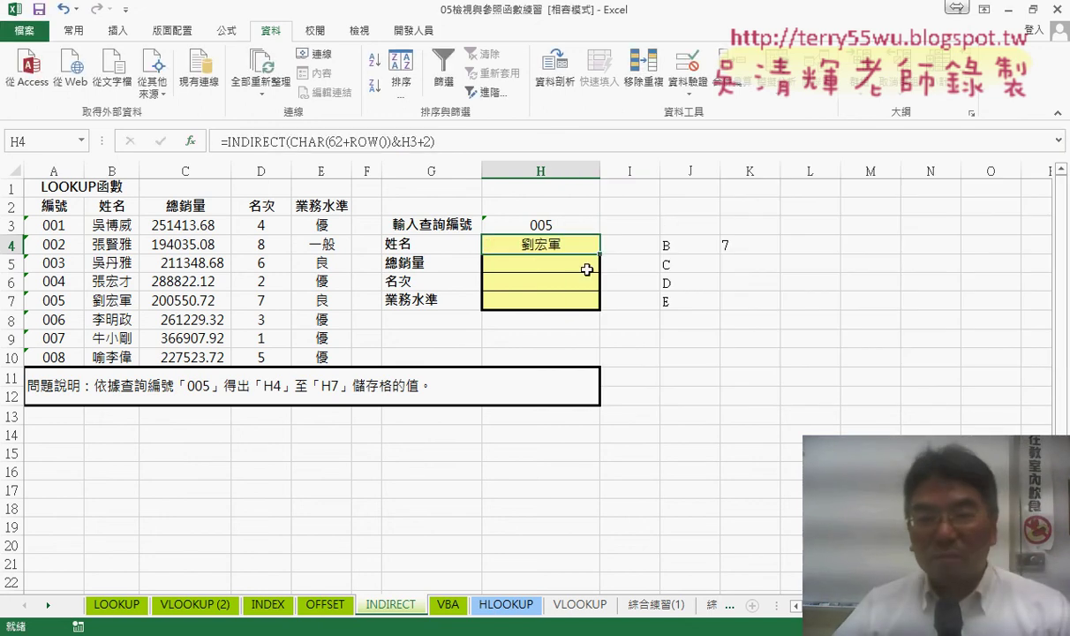
left_click_drag(602, 253, 575, 239)
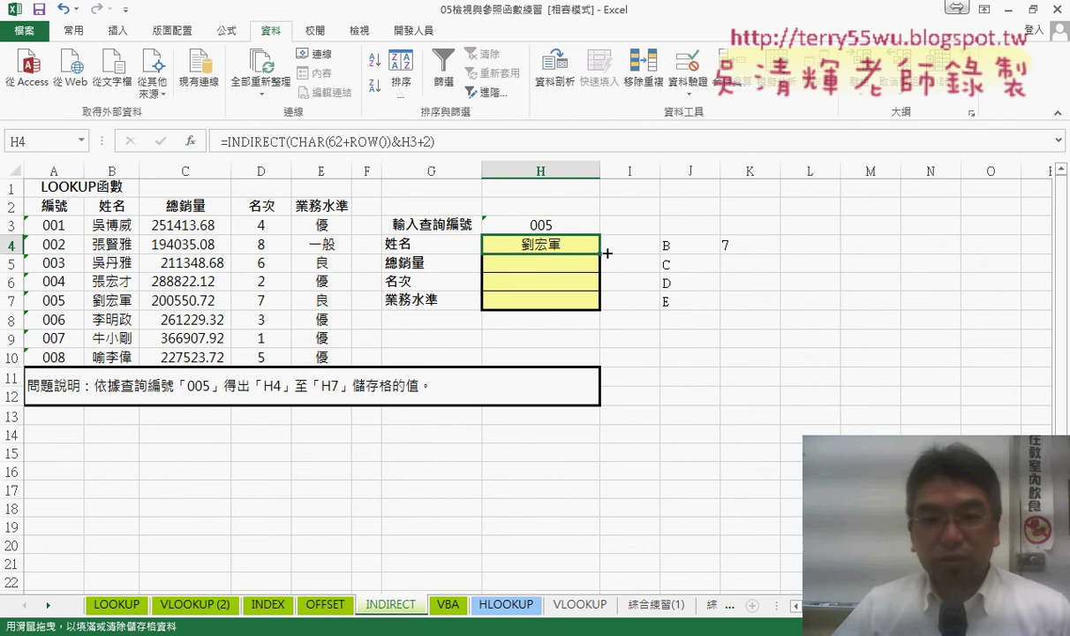
left_click(417, 142)
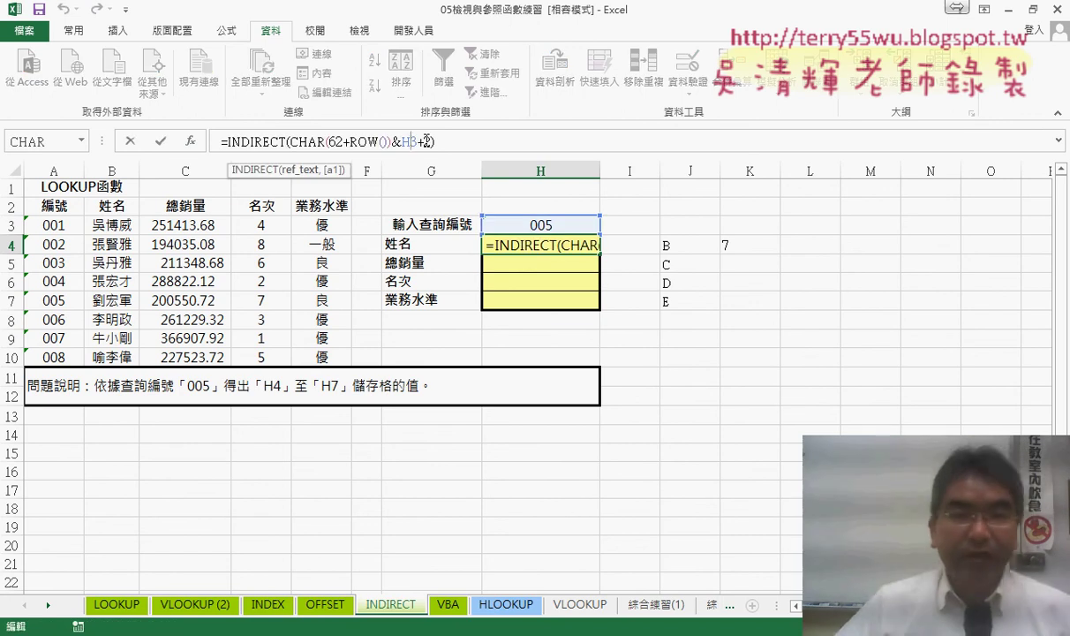
type("$")
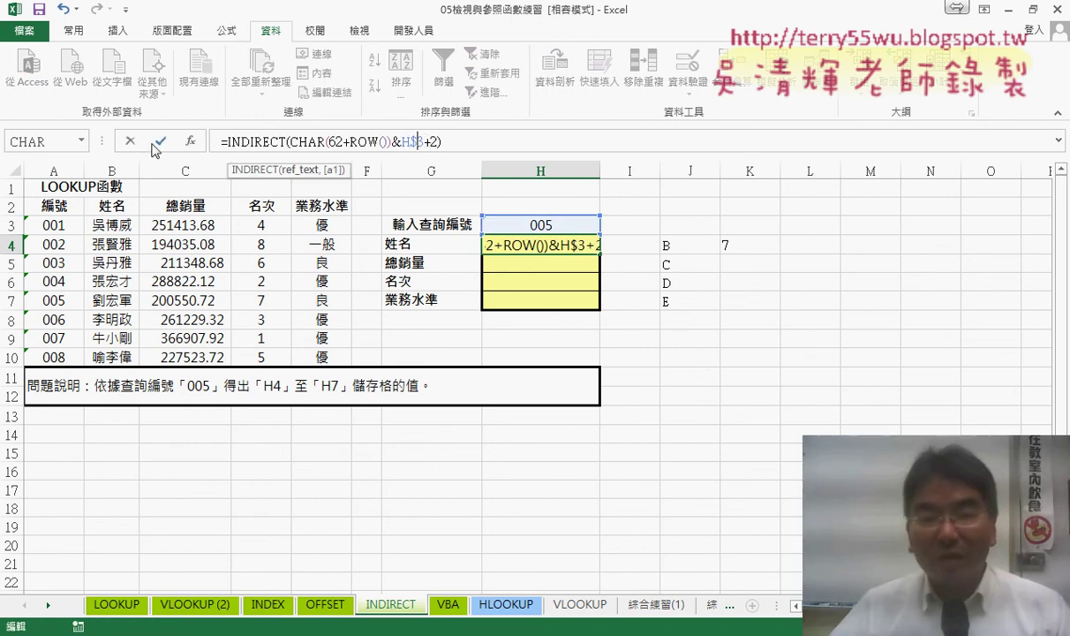
left_click(159, 141)
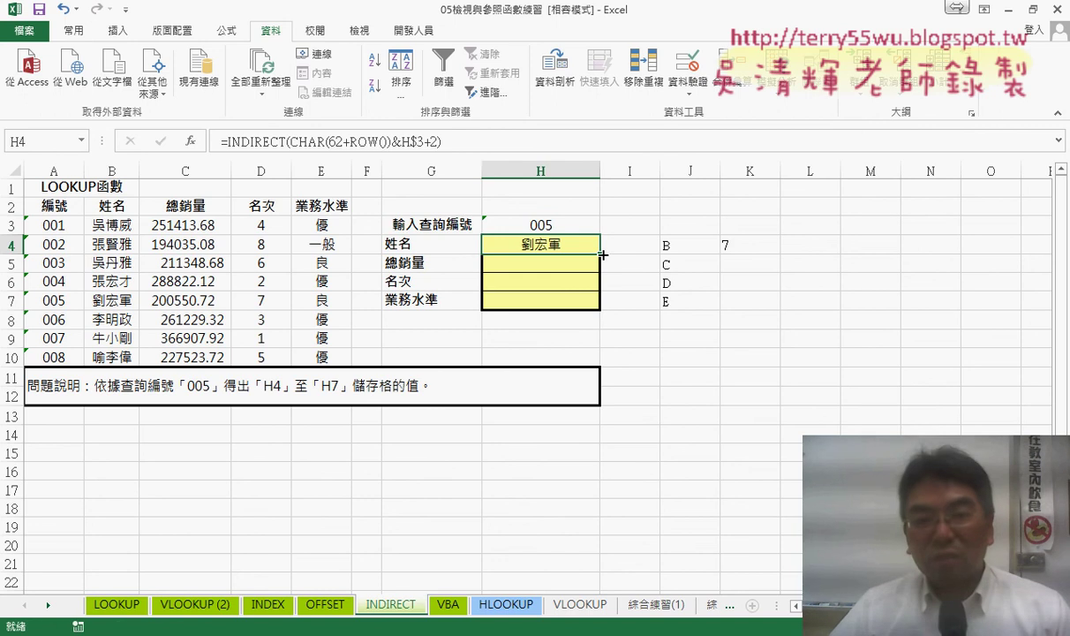
left_click_drag(601, 254, 598, 305)
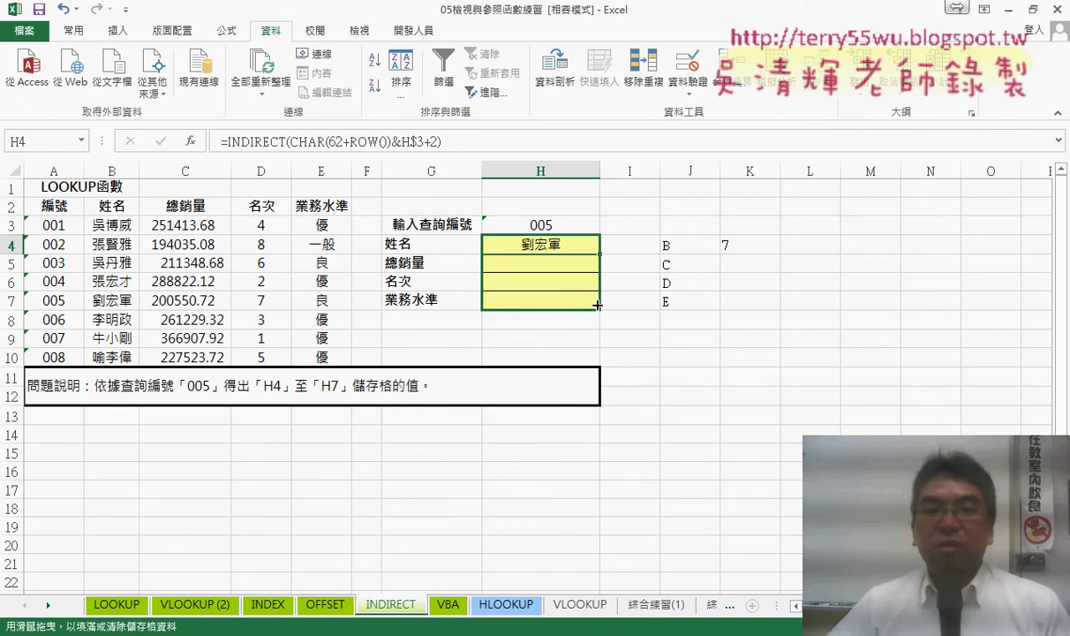
left_click_drag(598, 304, 597, 304)
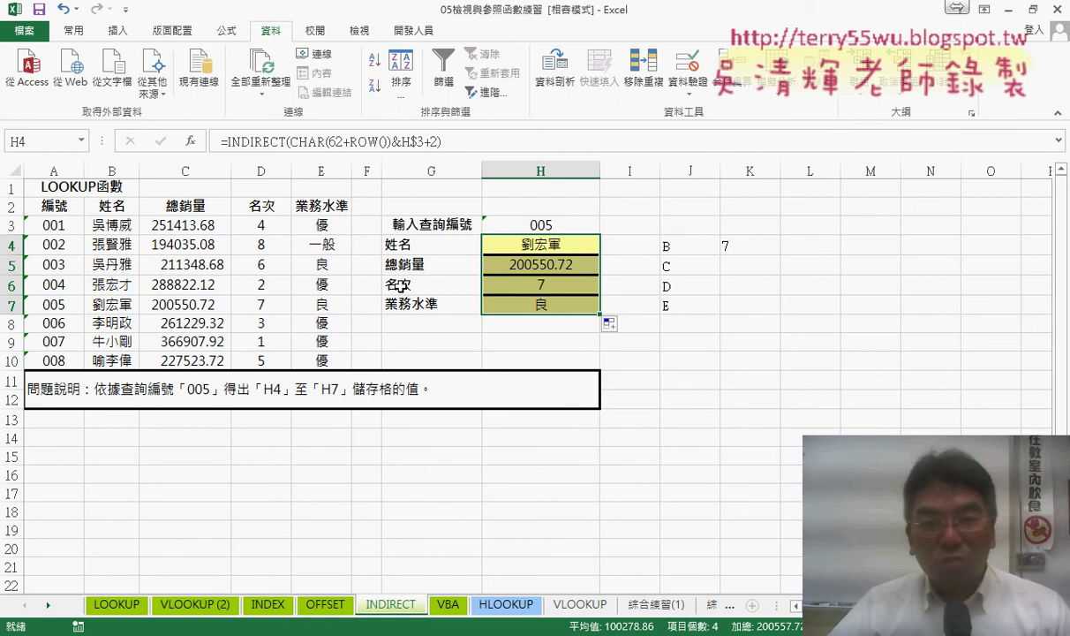
left_click(541, 226)
Step: Change the lookup ID in H3 from 005 to 006
double_click(546, 225)
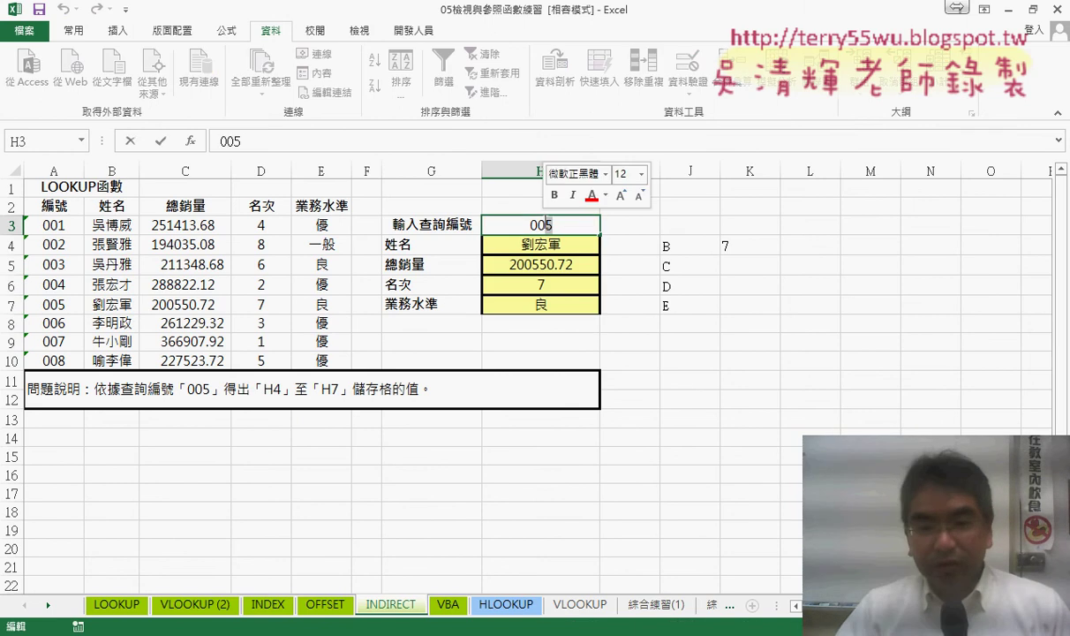
key("BackSpace")
type("6")
key("Return")
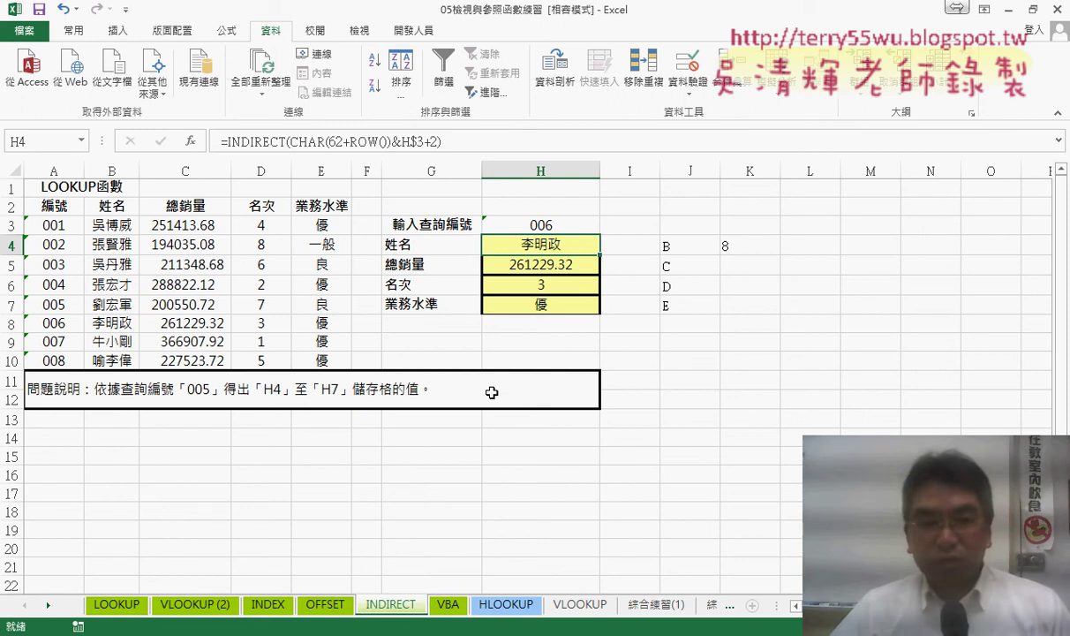
Step: Flip to the OFFSET sheet and back, then bring up the Google Docs notes
left_click(324, 606)
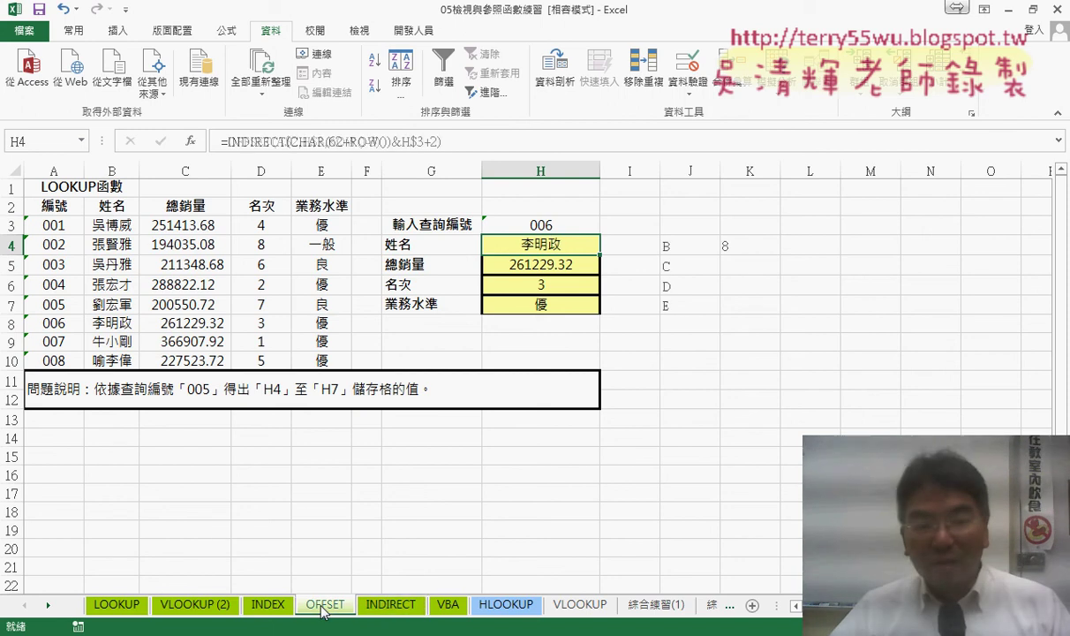
left_click(399, 606)
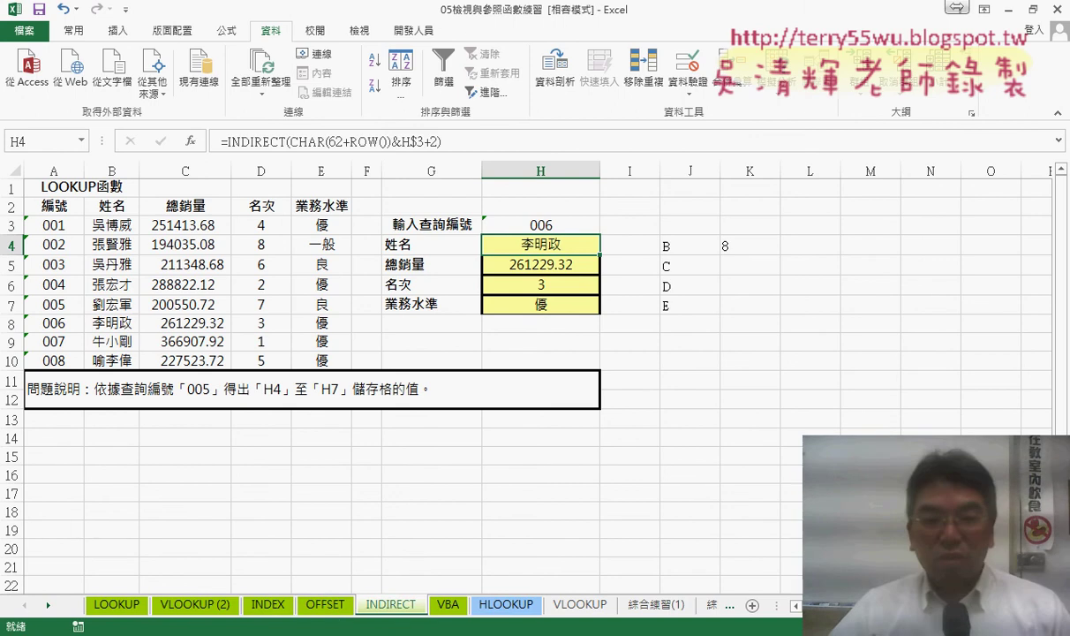
left_click(353, 462)
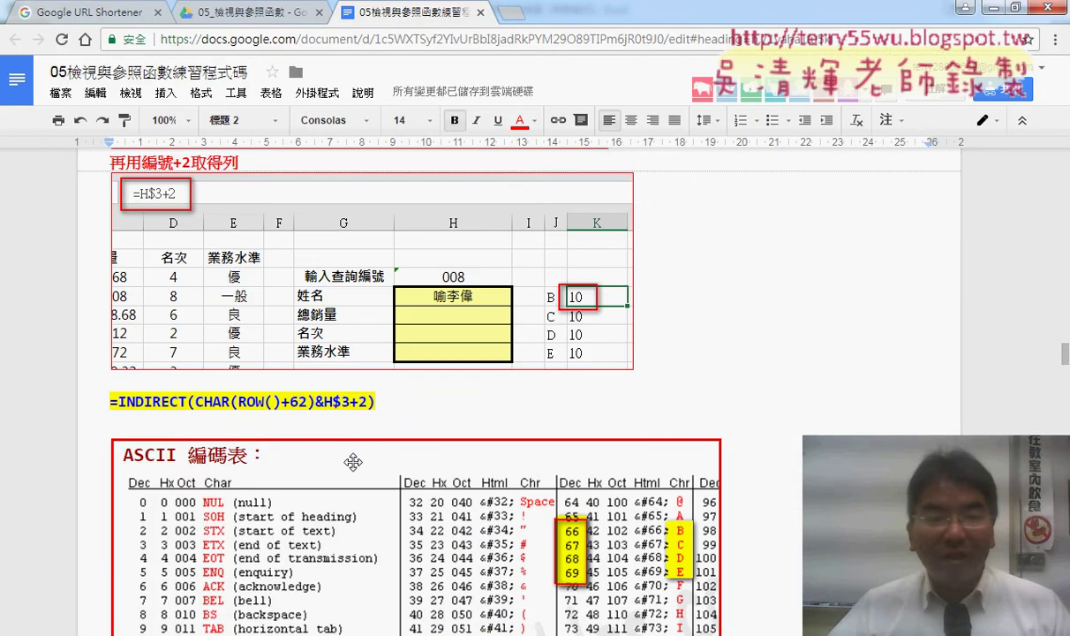
Step: Scroll up the notes to the =OFFSET(LOOKUP!$A$2,$C$2,ROW()-2) explanation
scroll(353, 462, "up", 2)
scroll(354, 462, "up", 1)
scroll(353, 462, "up", 3)
scroll(353, 462, "up", 2)
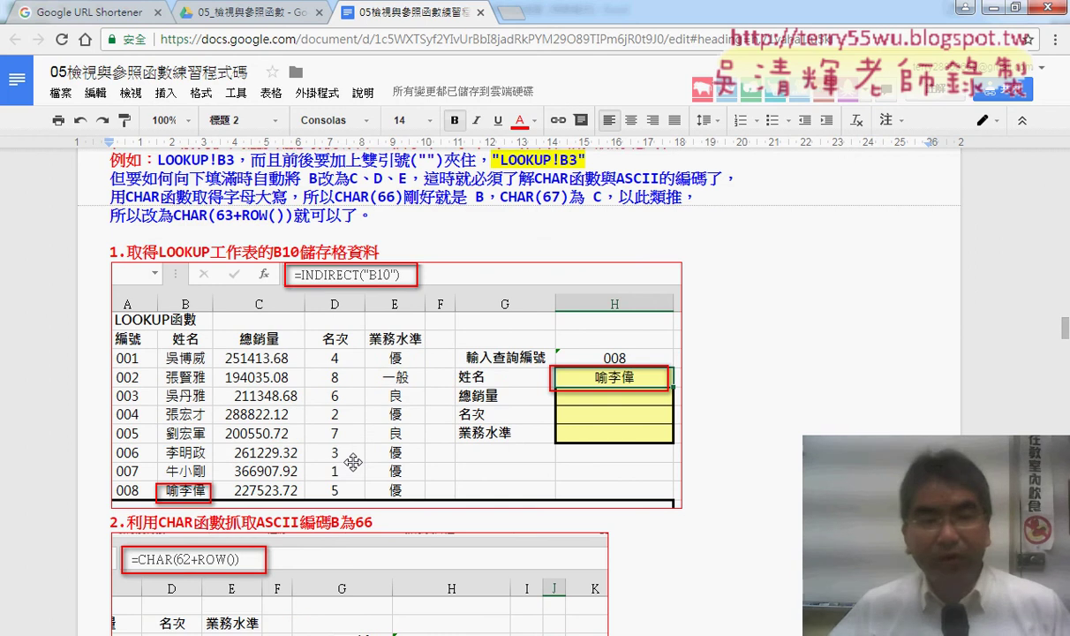
scroll(353, 462, "up", 1)
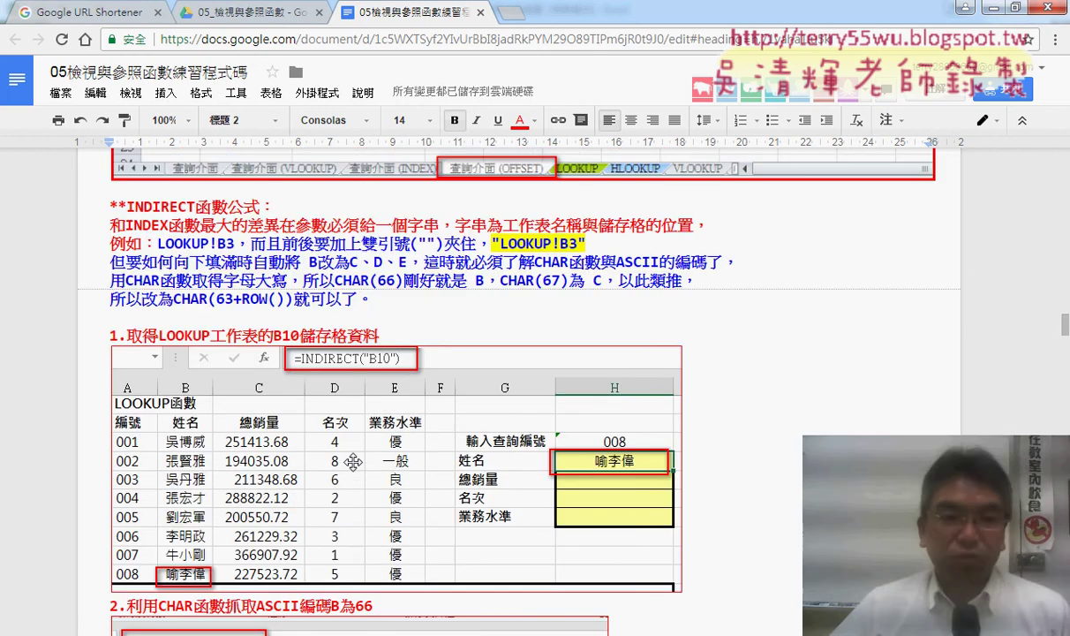
scroll(353, 462, "up", 3)
scroll(352, 462, "up", 2)
scroll(352, 462, "up", 4)
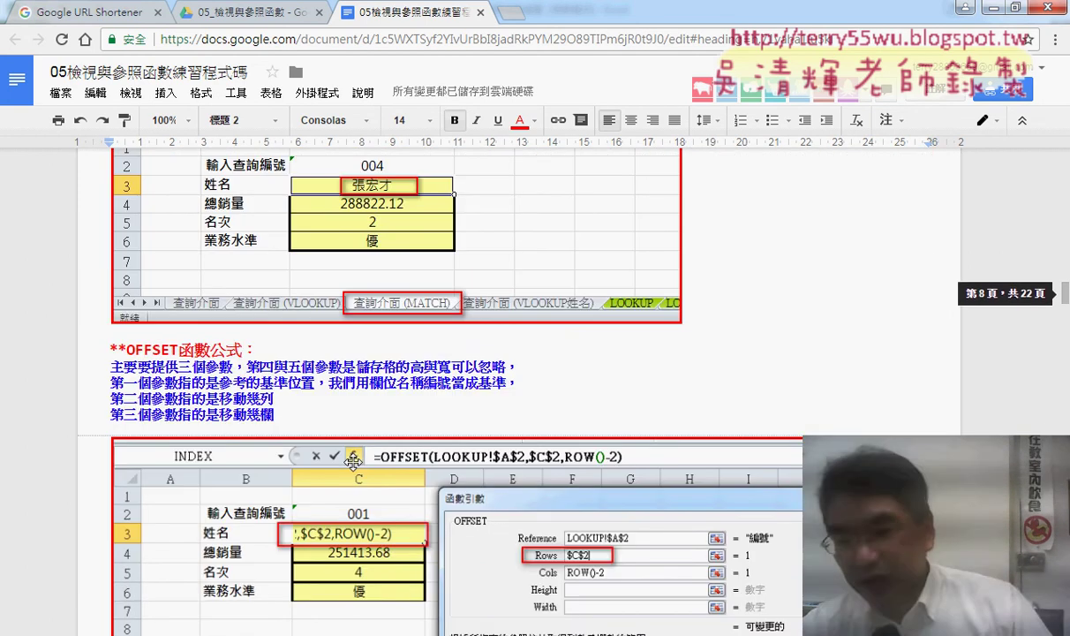